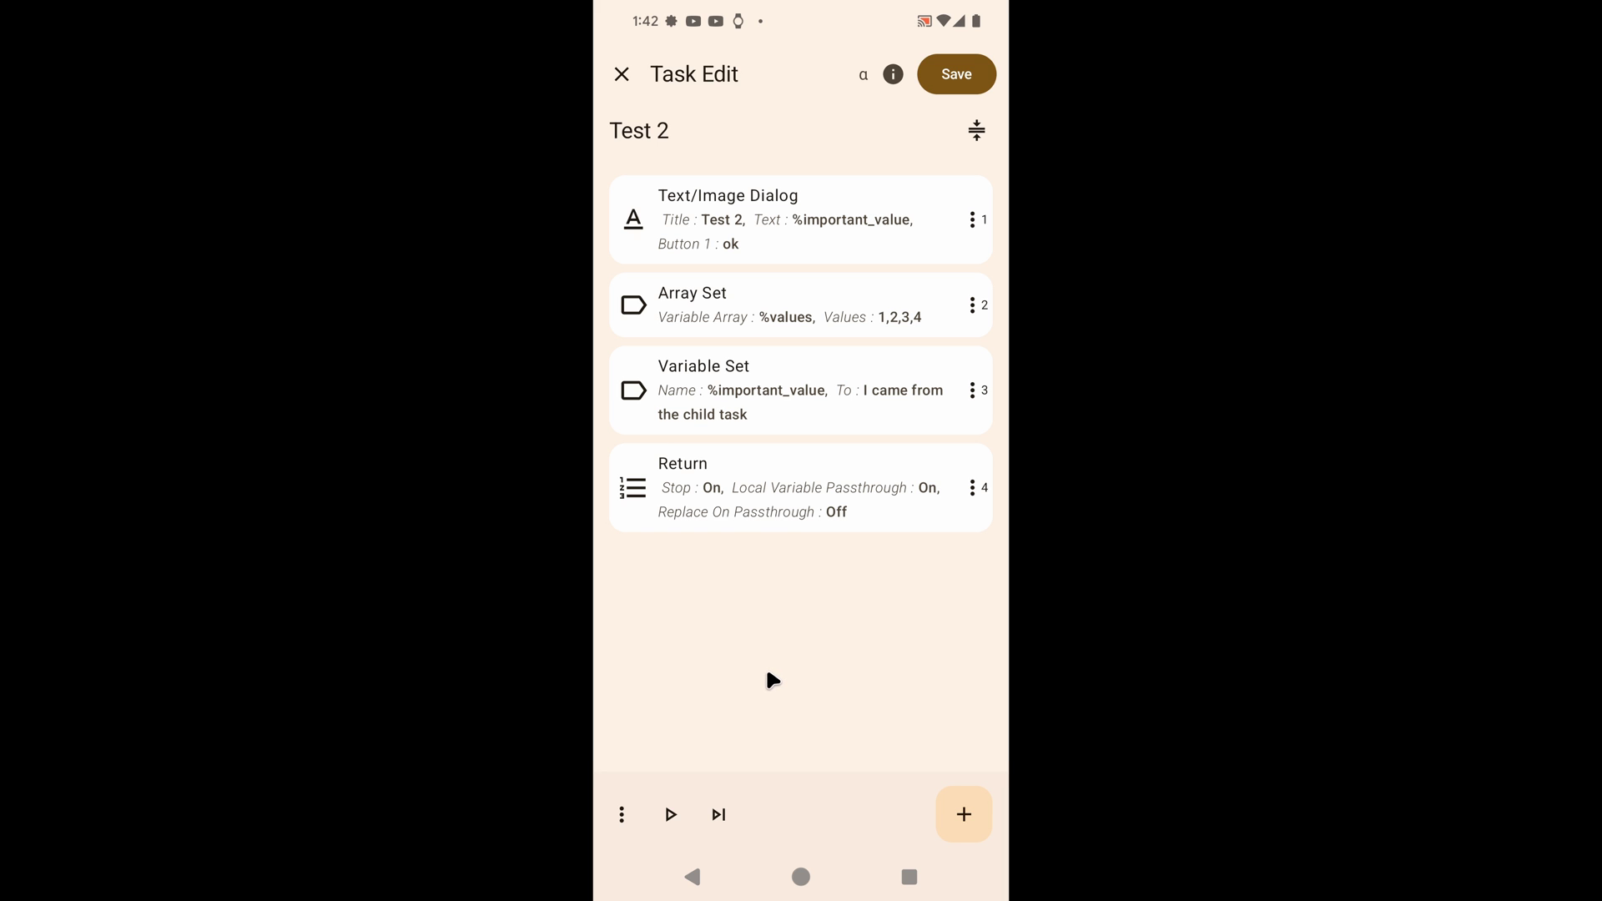
- Enable WebUI from Tasker's three-dot menu and dismiss the WebUI running notice
click(629, 820)
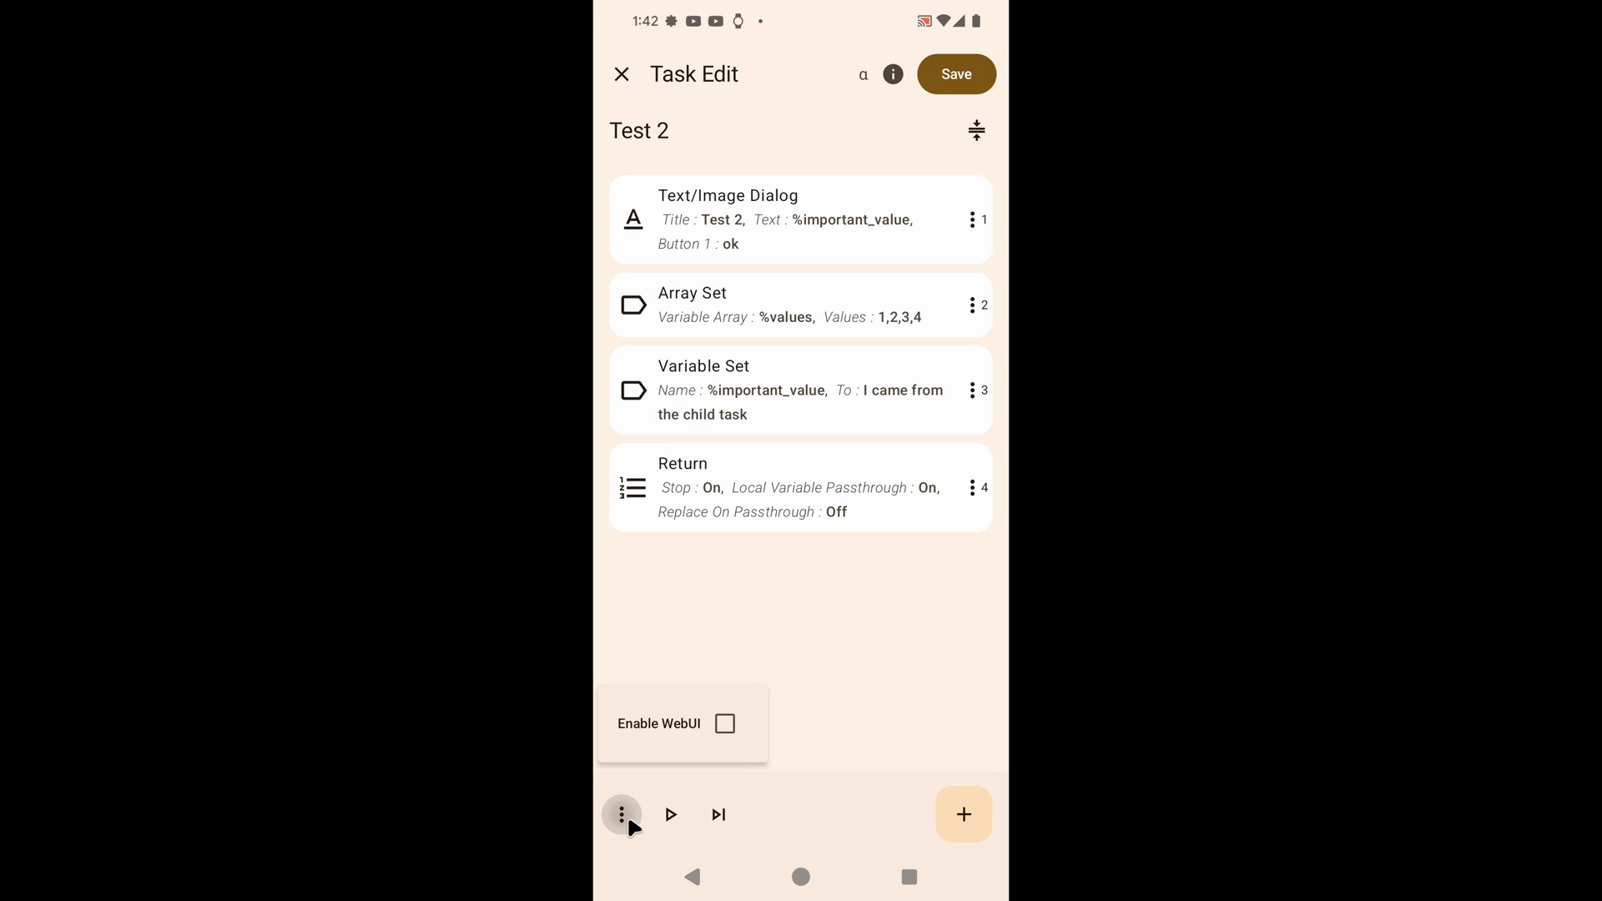
click(727, 725)
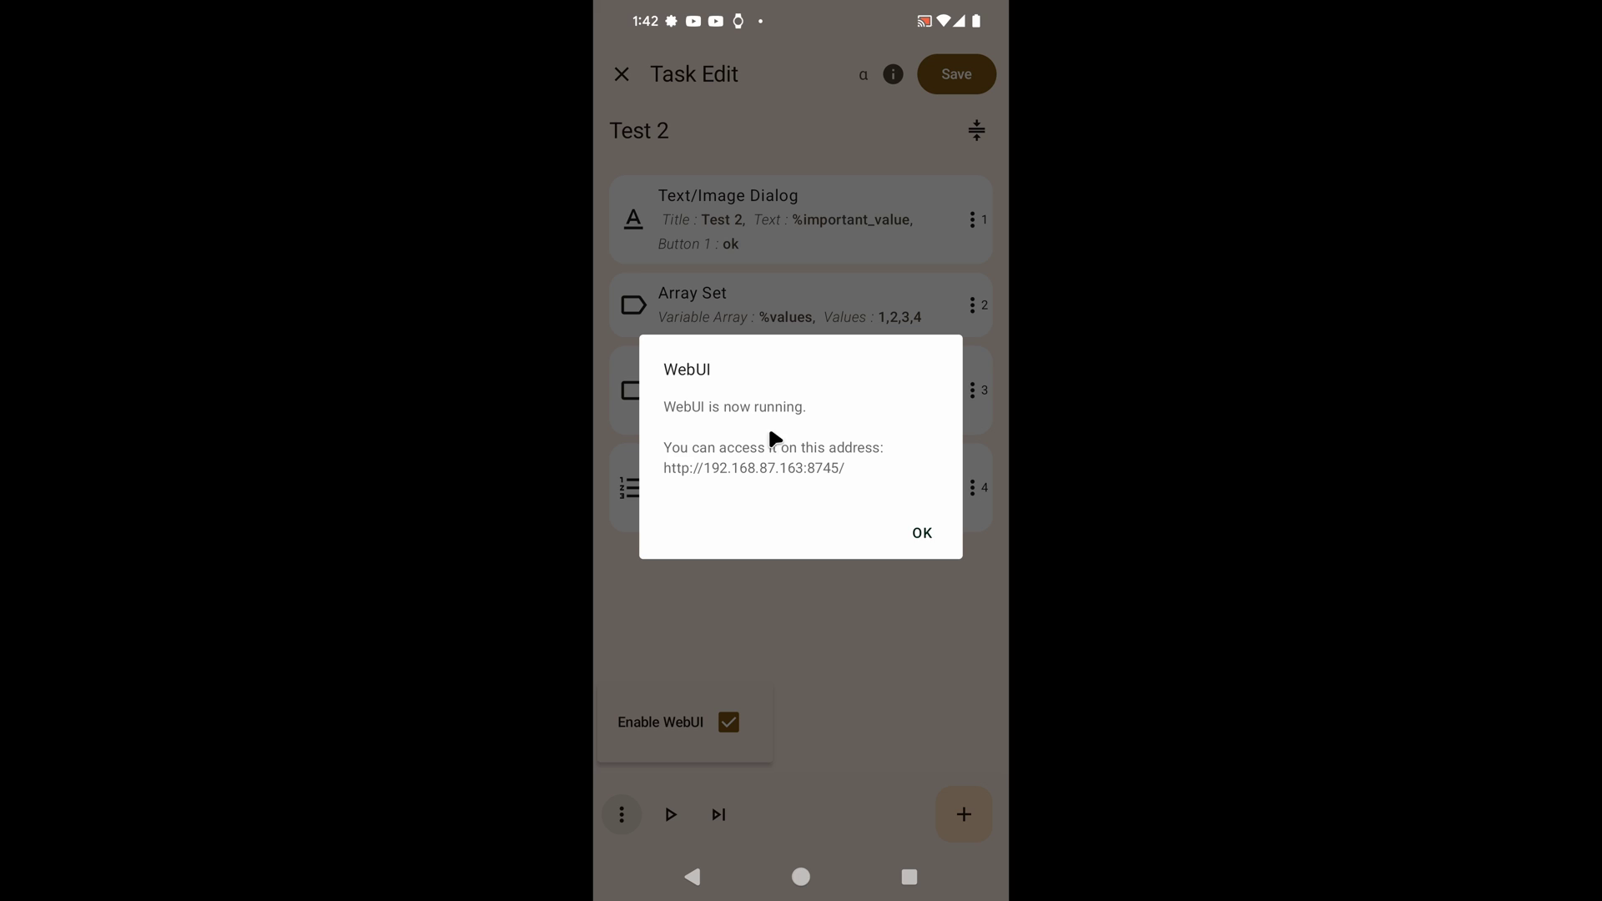
click(920, 534)
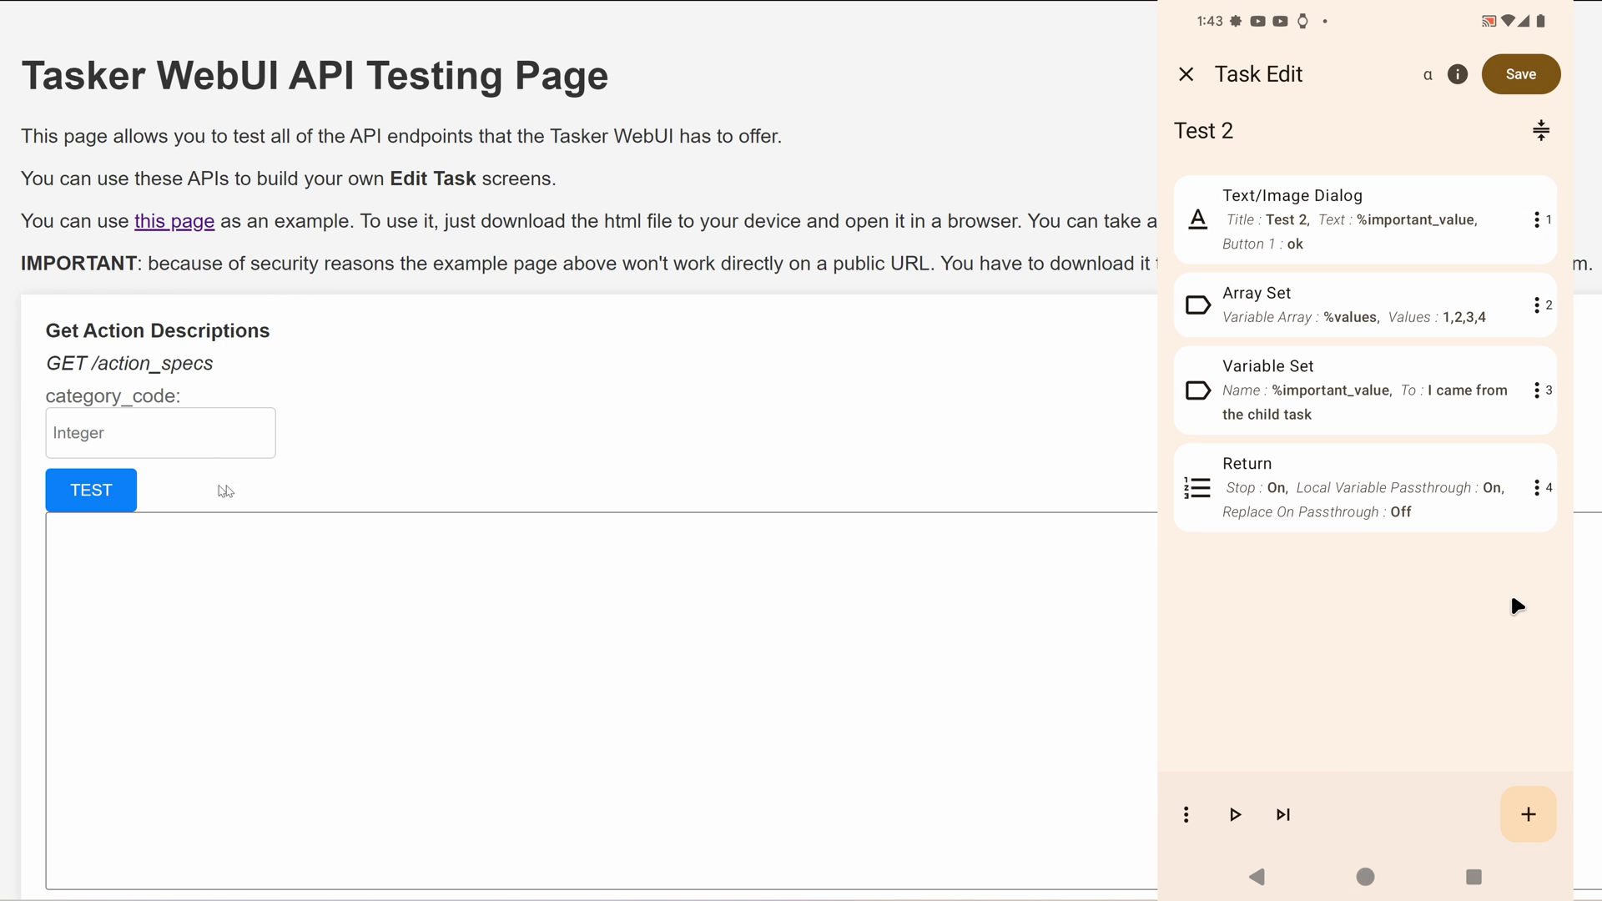
- Scroll the API testing page down to the Get Task Actions test
scroll(242, 488, down, 6)
scroll(238, 480, down, 2)
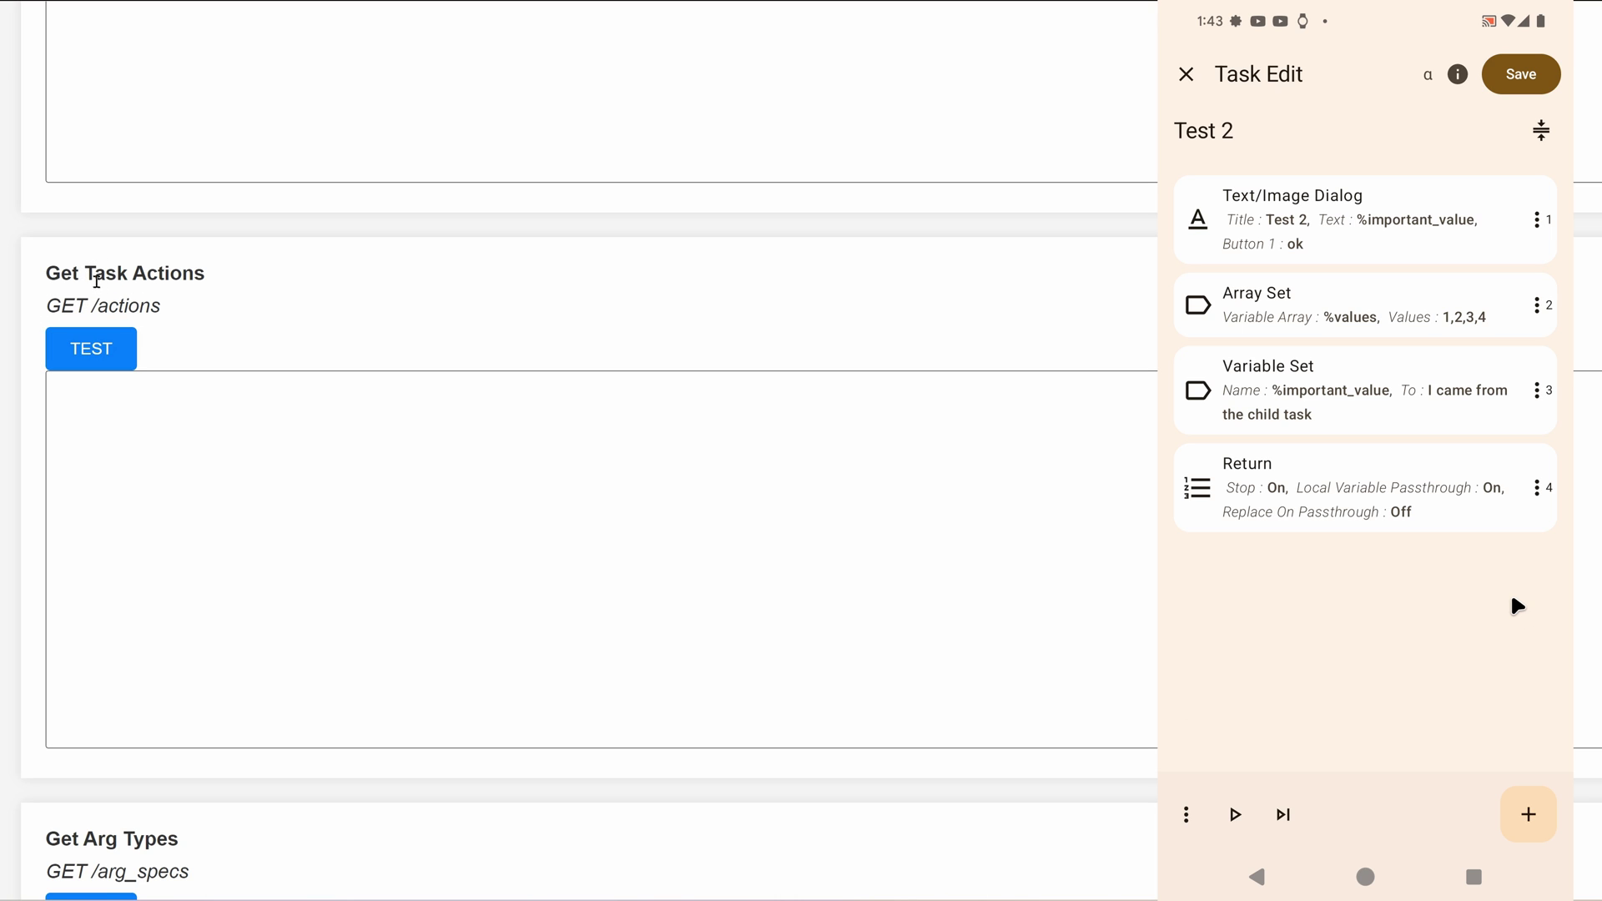
- Run the Get Task Actions test and review Test 2's returned JSON actions
click(113, 356)
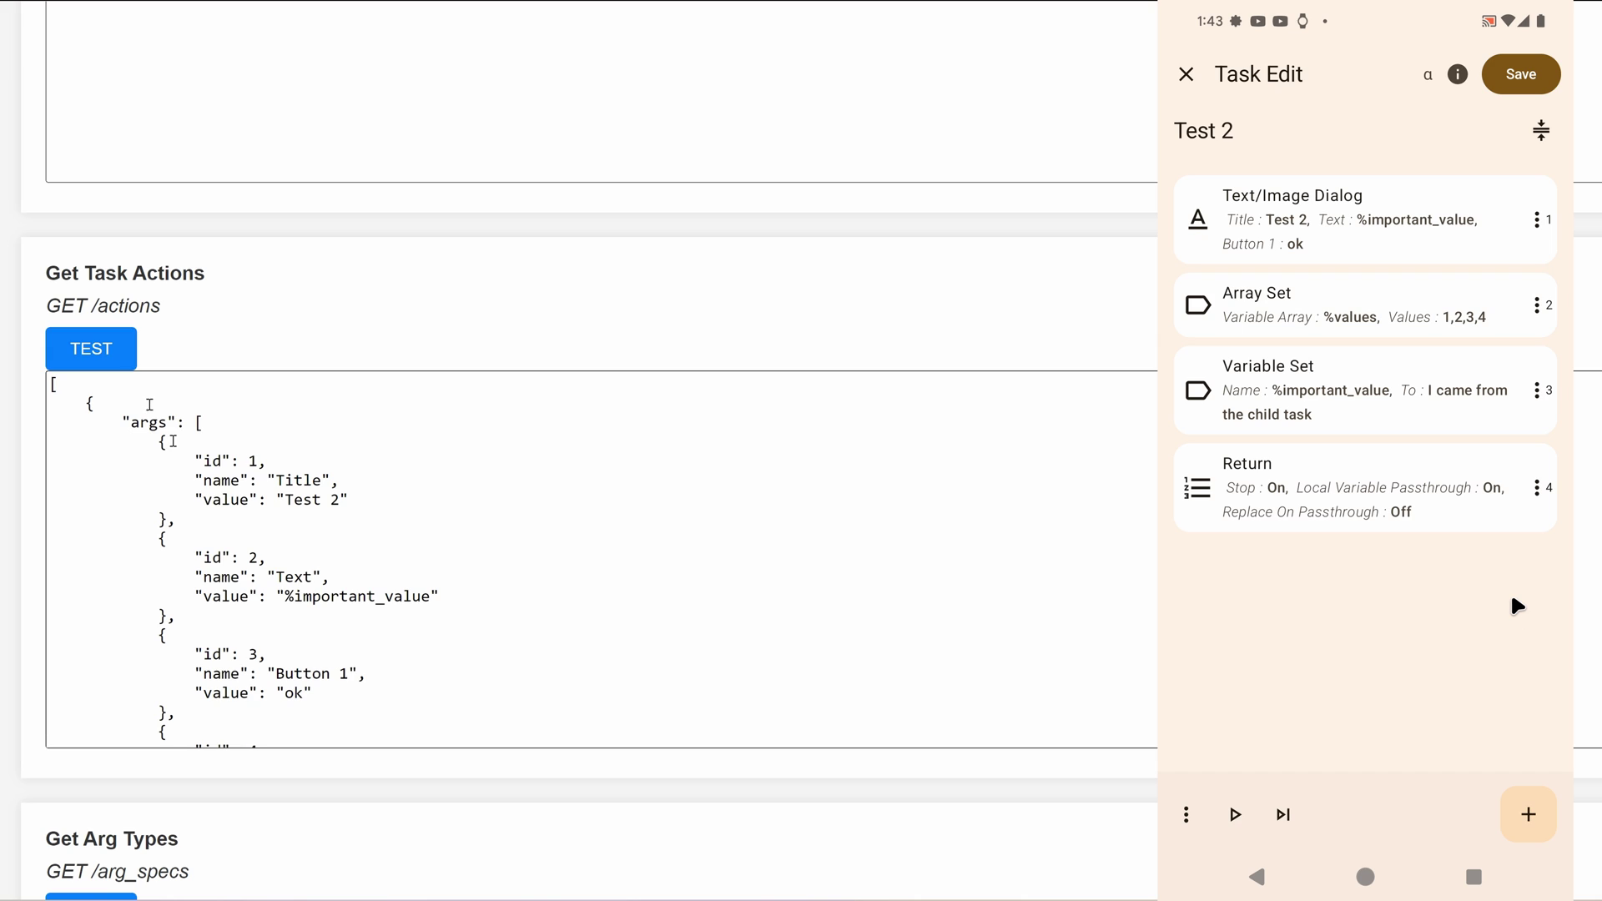
scroll(209, 472, down, 1)
scroll(209, 472, up, 1)
scroll(182, 453, down, 8)
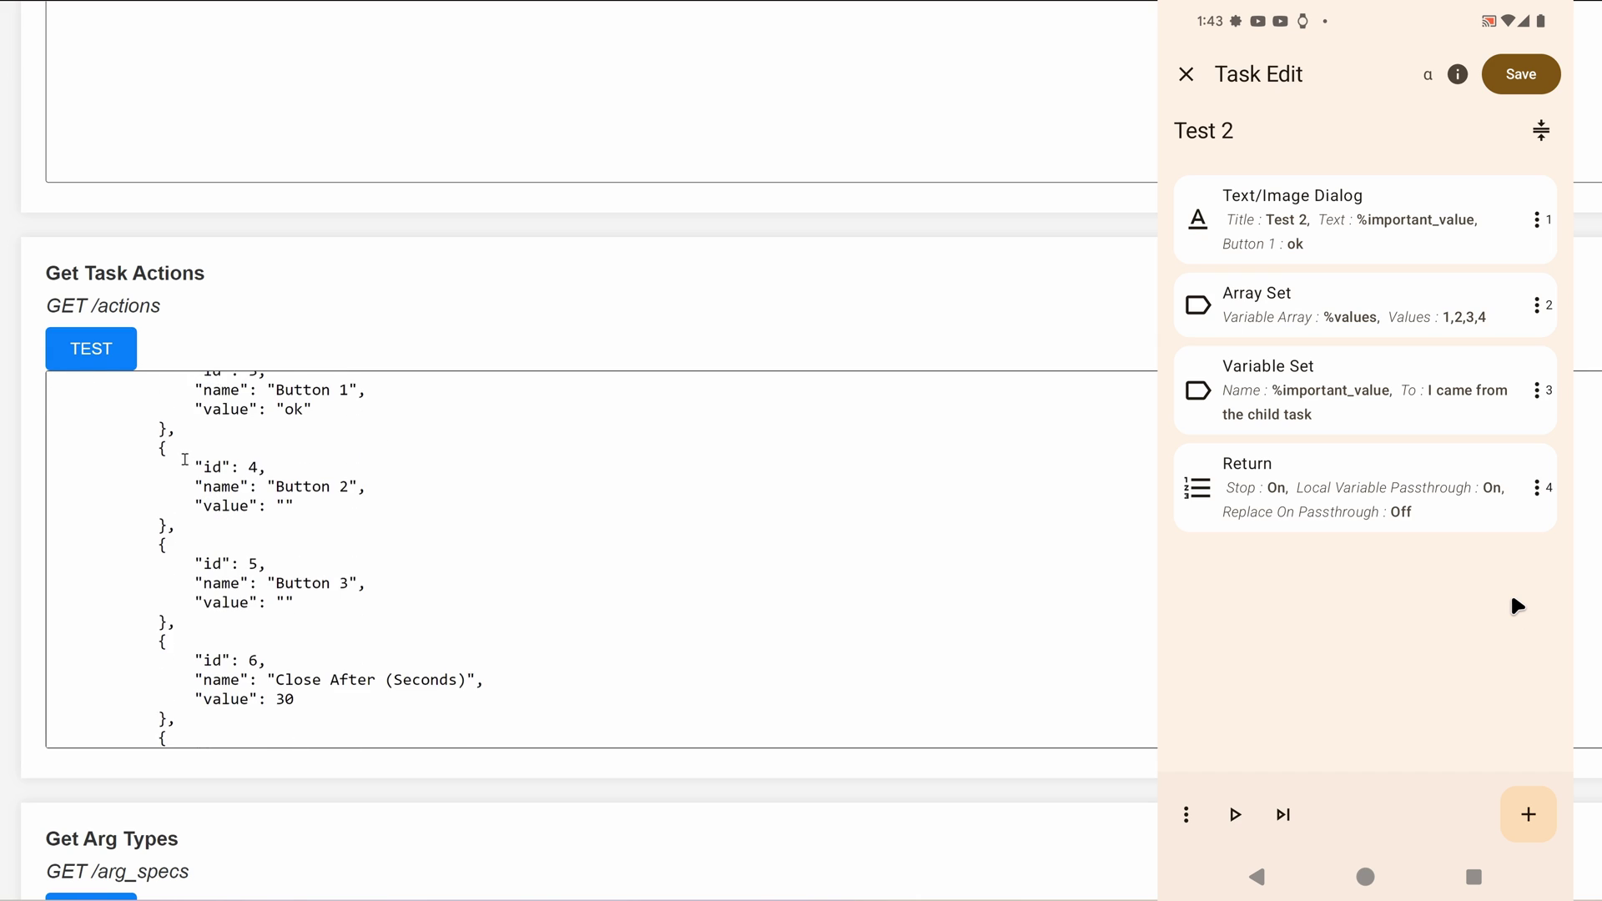
scroll(206, 510, down, 2)
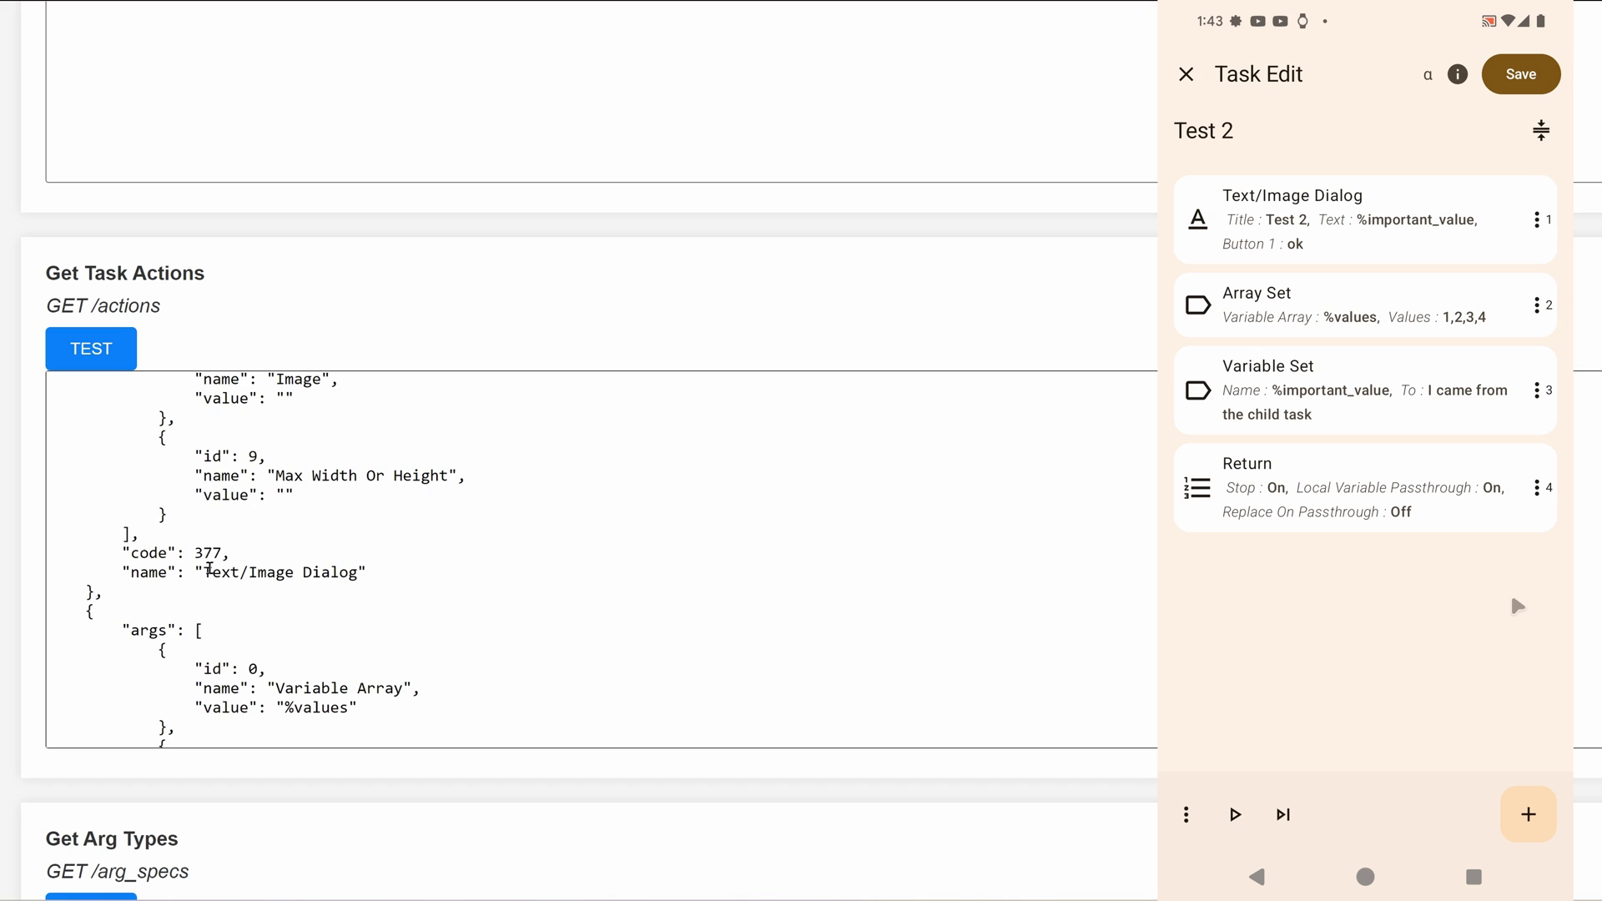
drag(204, 572, 361, 573)
scroll(292, 543, up, 10)
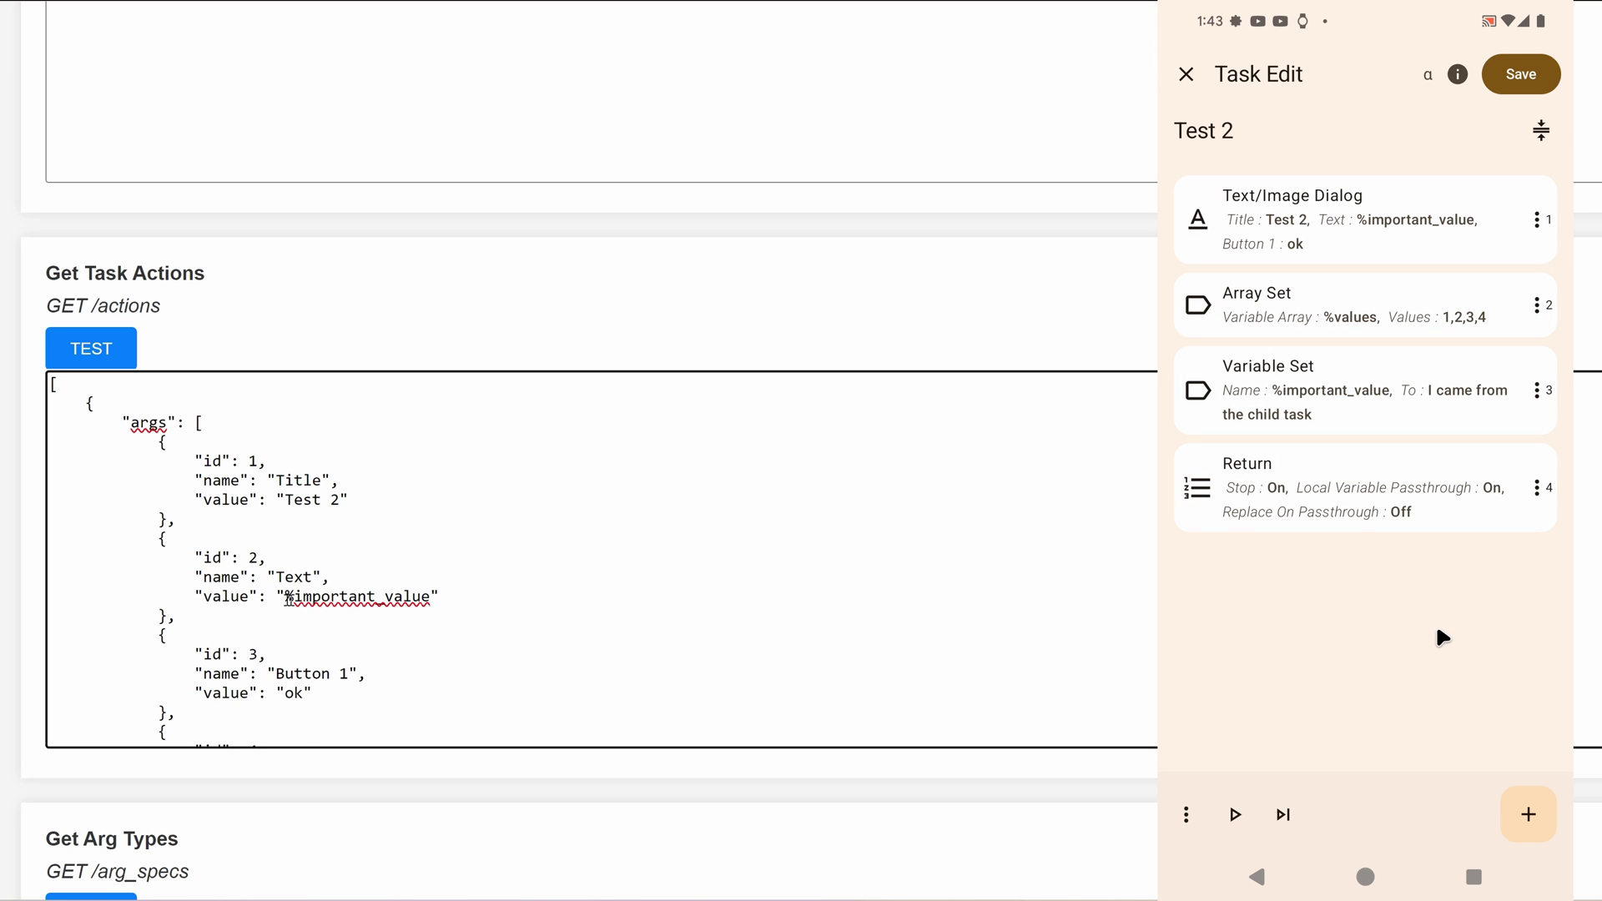
- Scroll the testing page down to the Insert Action As Last section
scroll(288, 601, down, 6)
scroll(275, 547, down, 10)
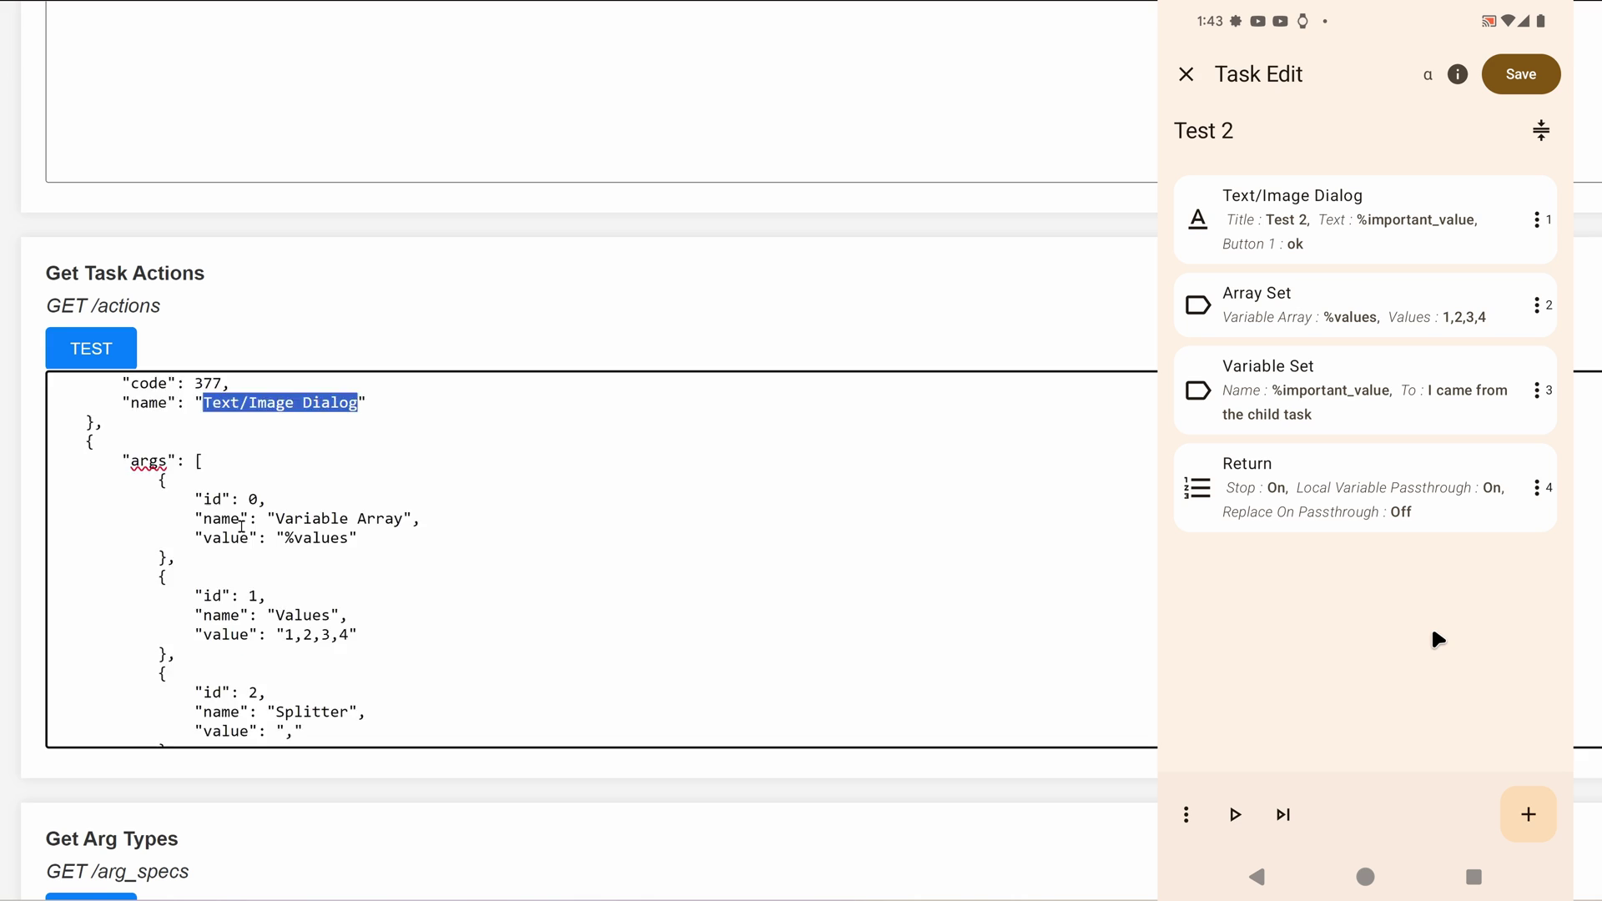
scroll(238, 514, down, 3)
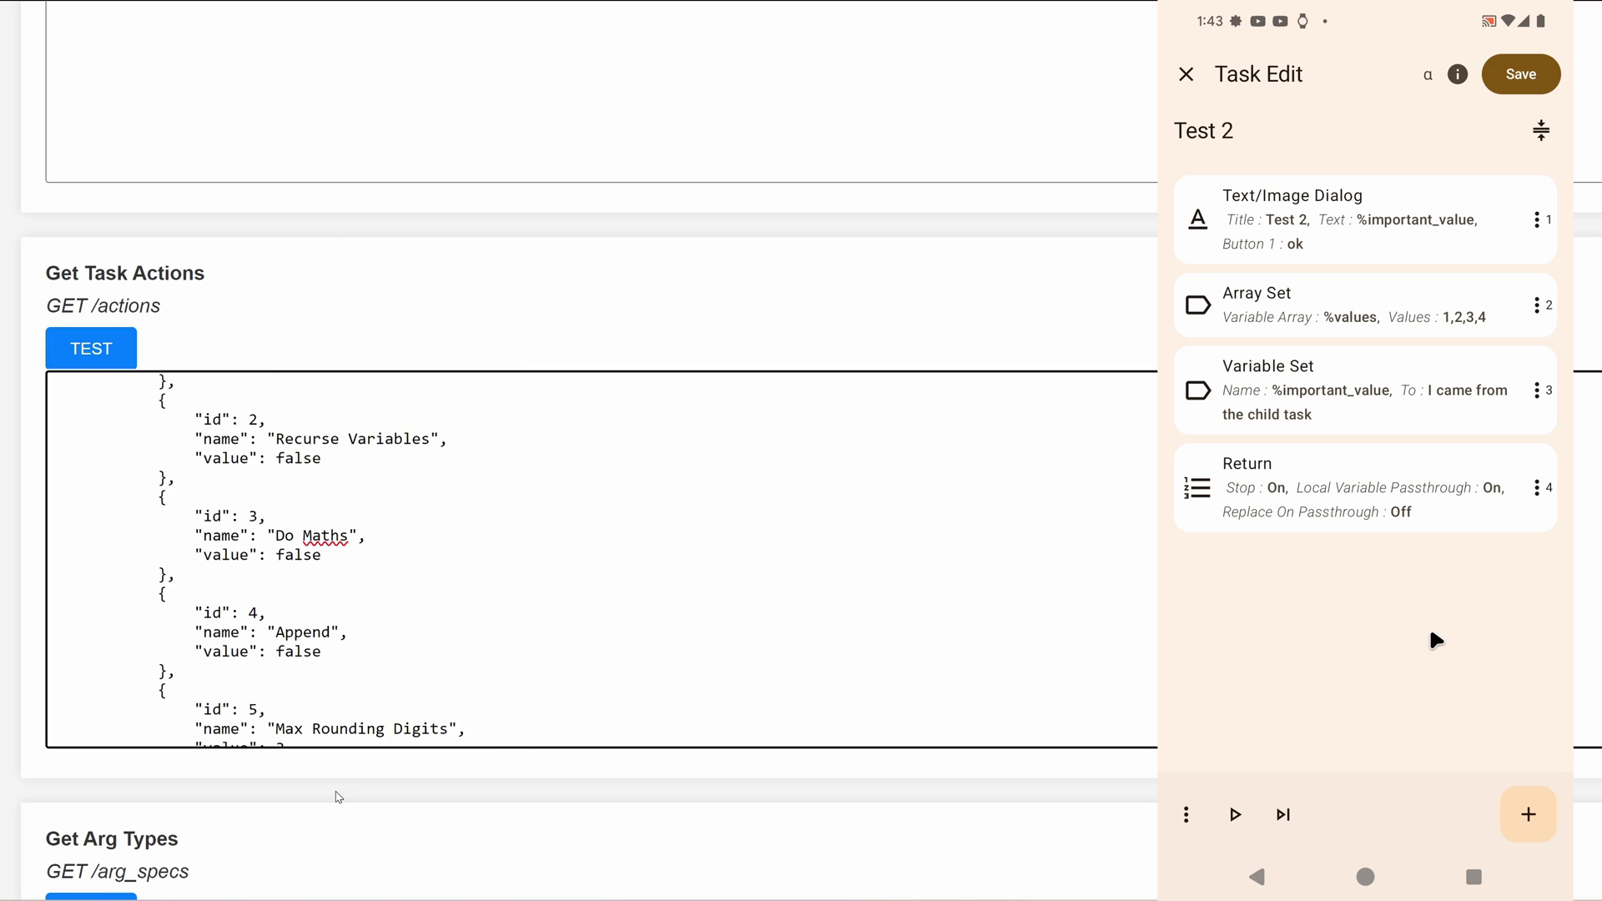
scroll(338, 797, down, 2)
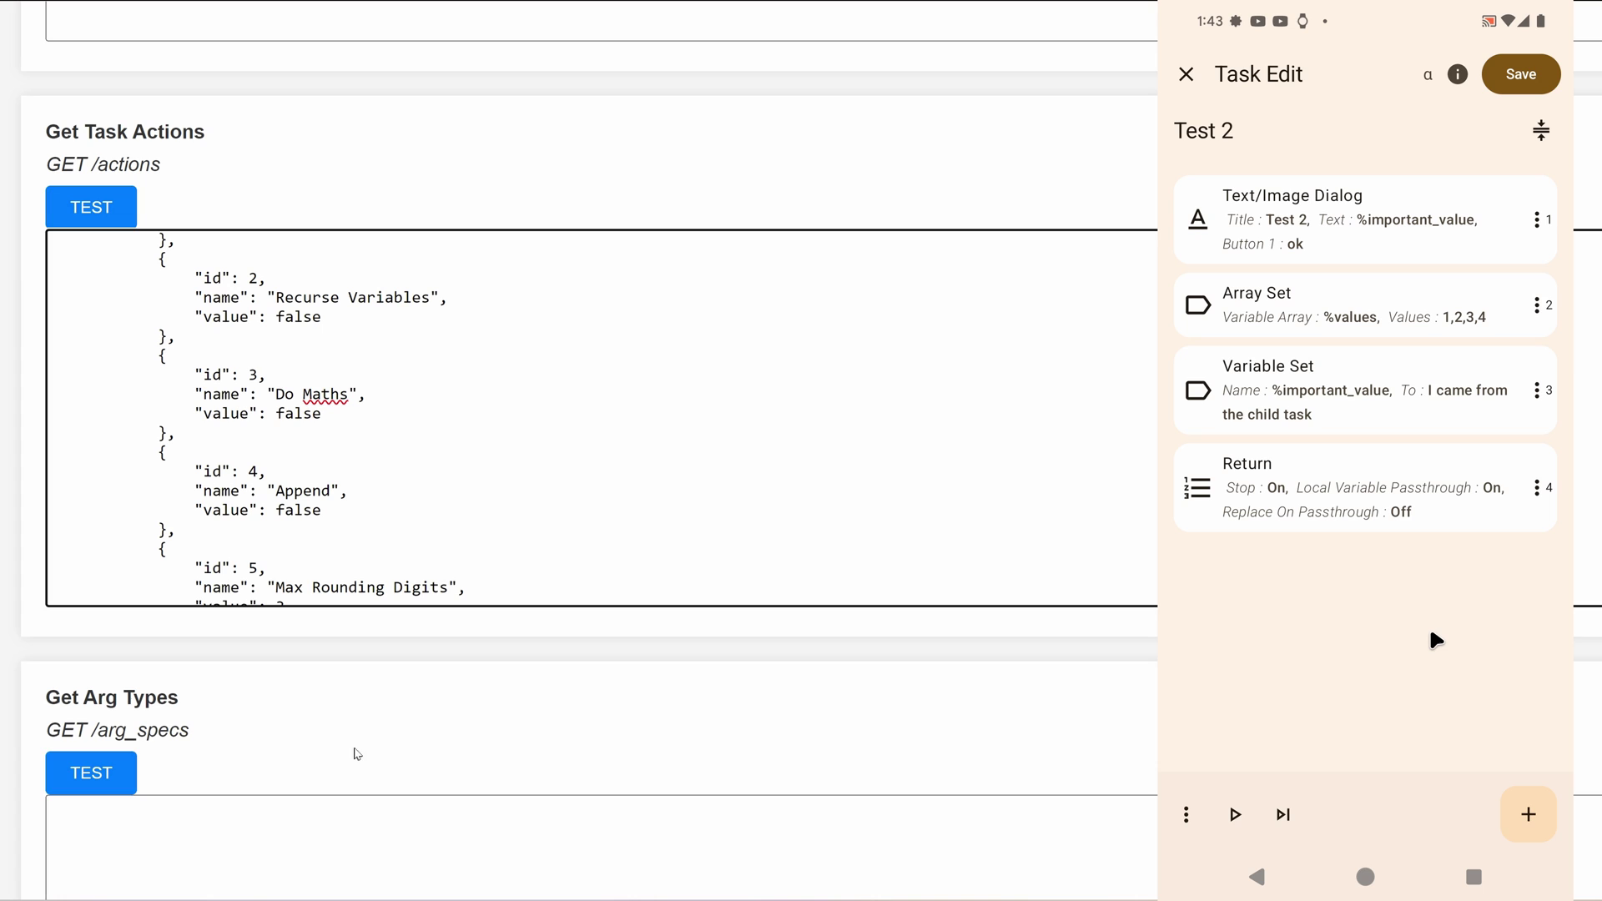
scroll(388, 723, down, 15)
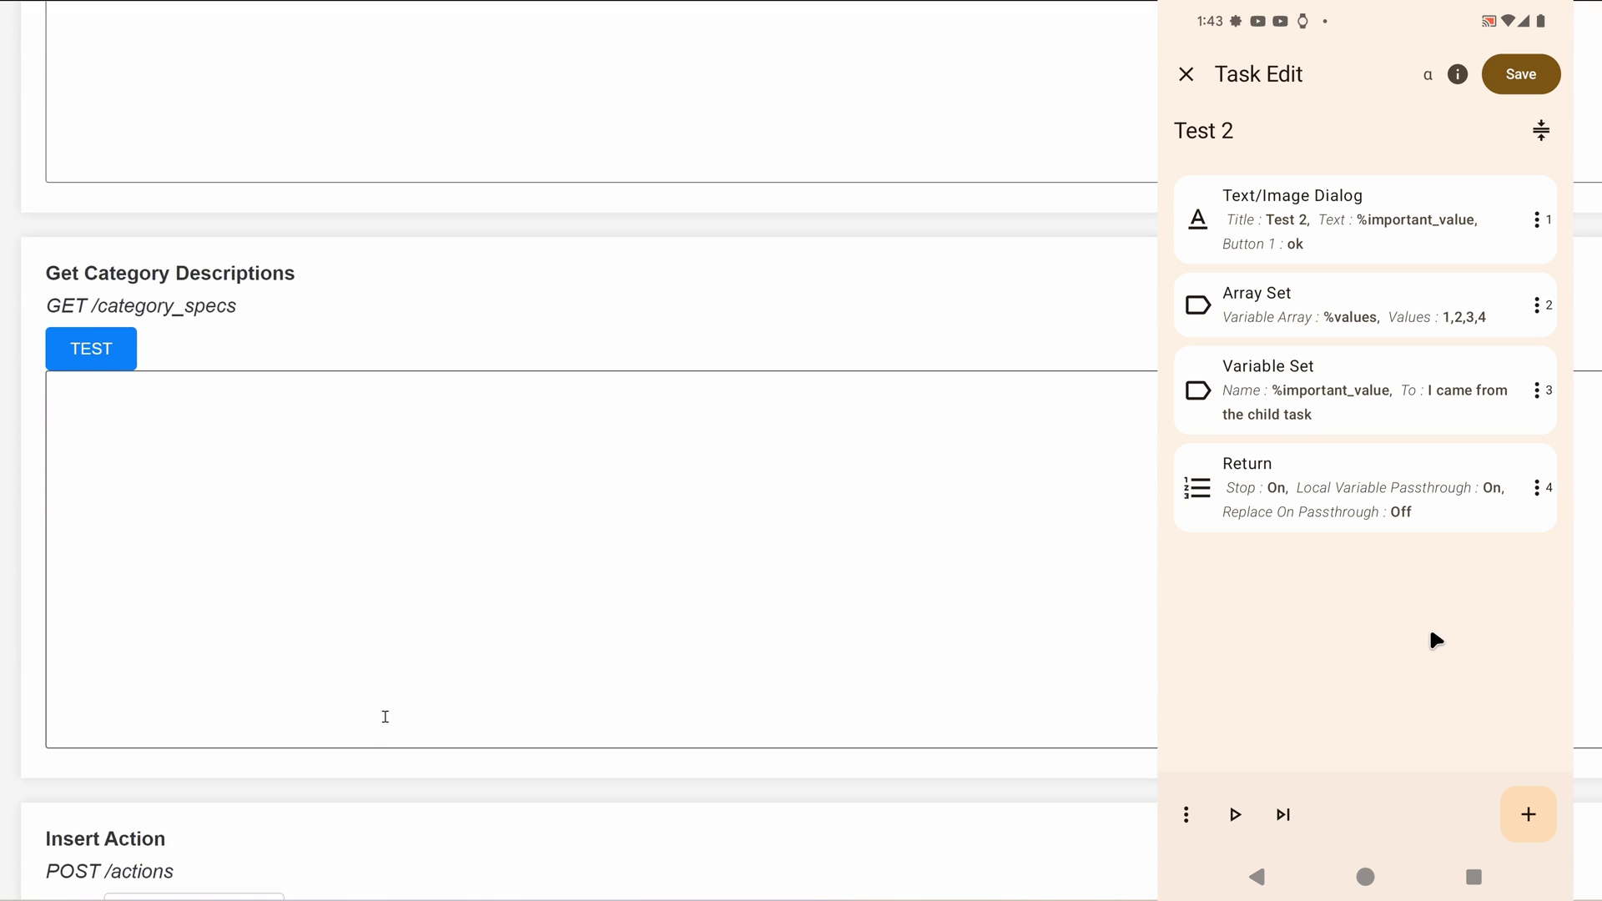
scroll(385, 717, down, 16)
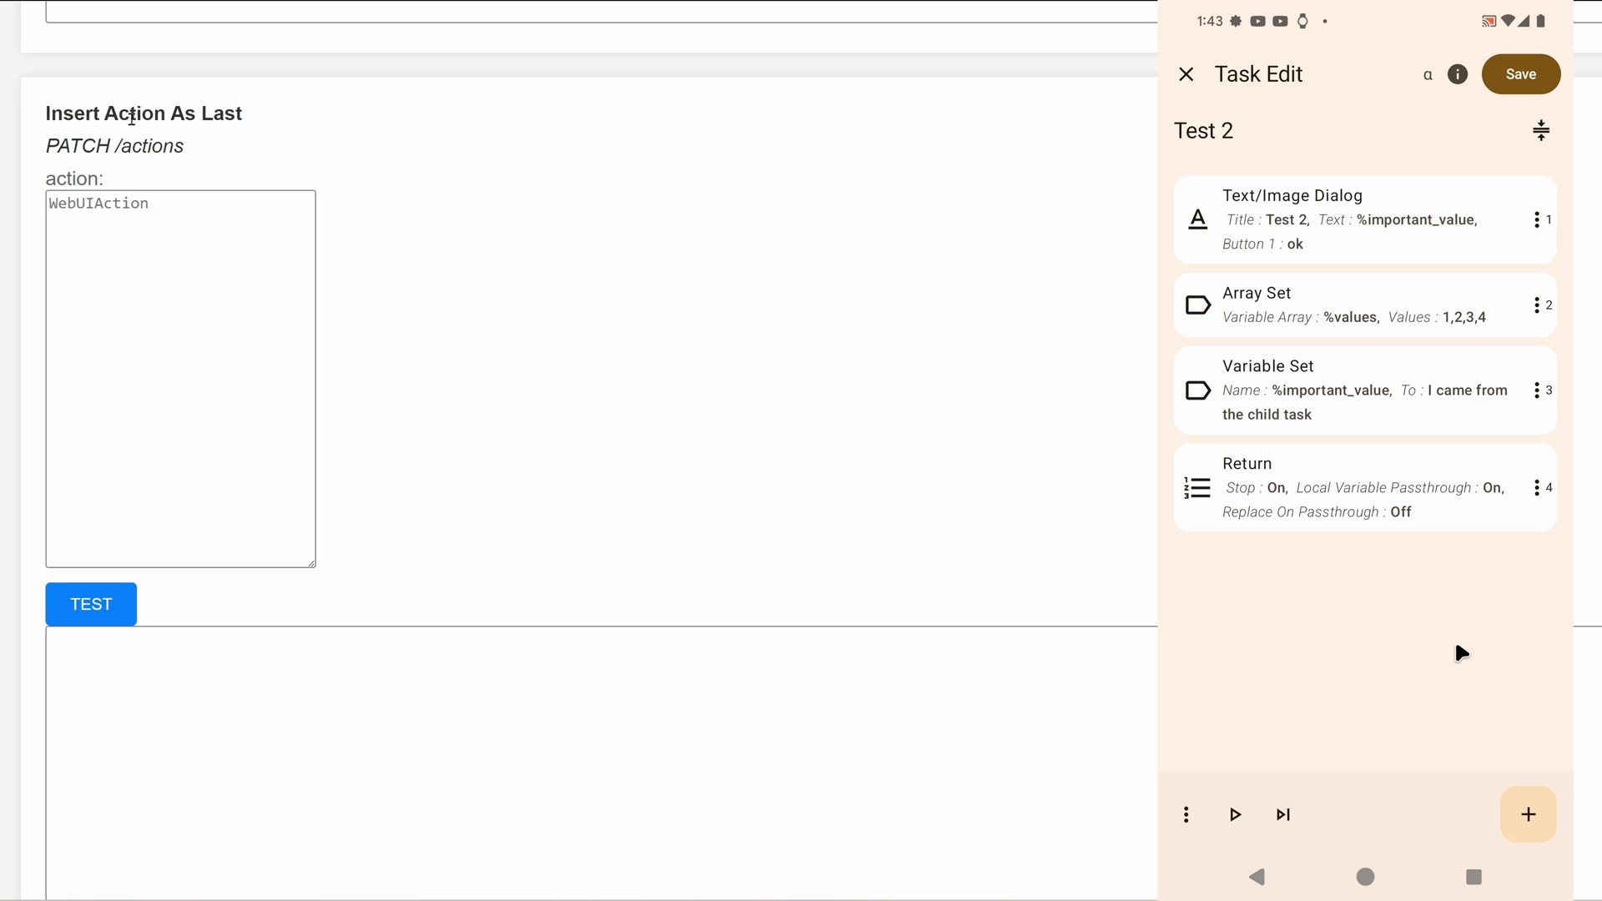
- Delete action index 0, the Text/Image Dialog, using the Delete Action test
scroll(178, 522, down, 1)
scroll(179, 522, down, 6)
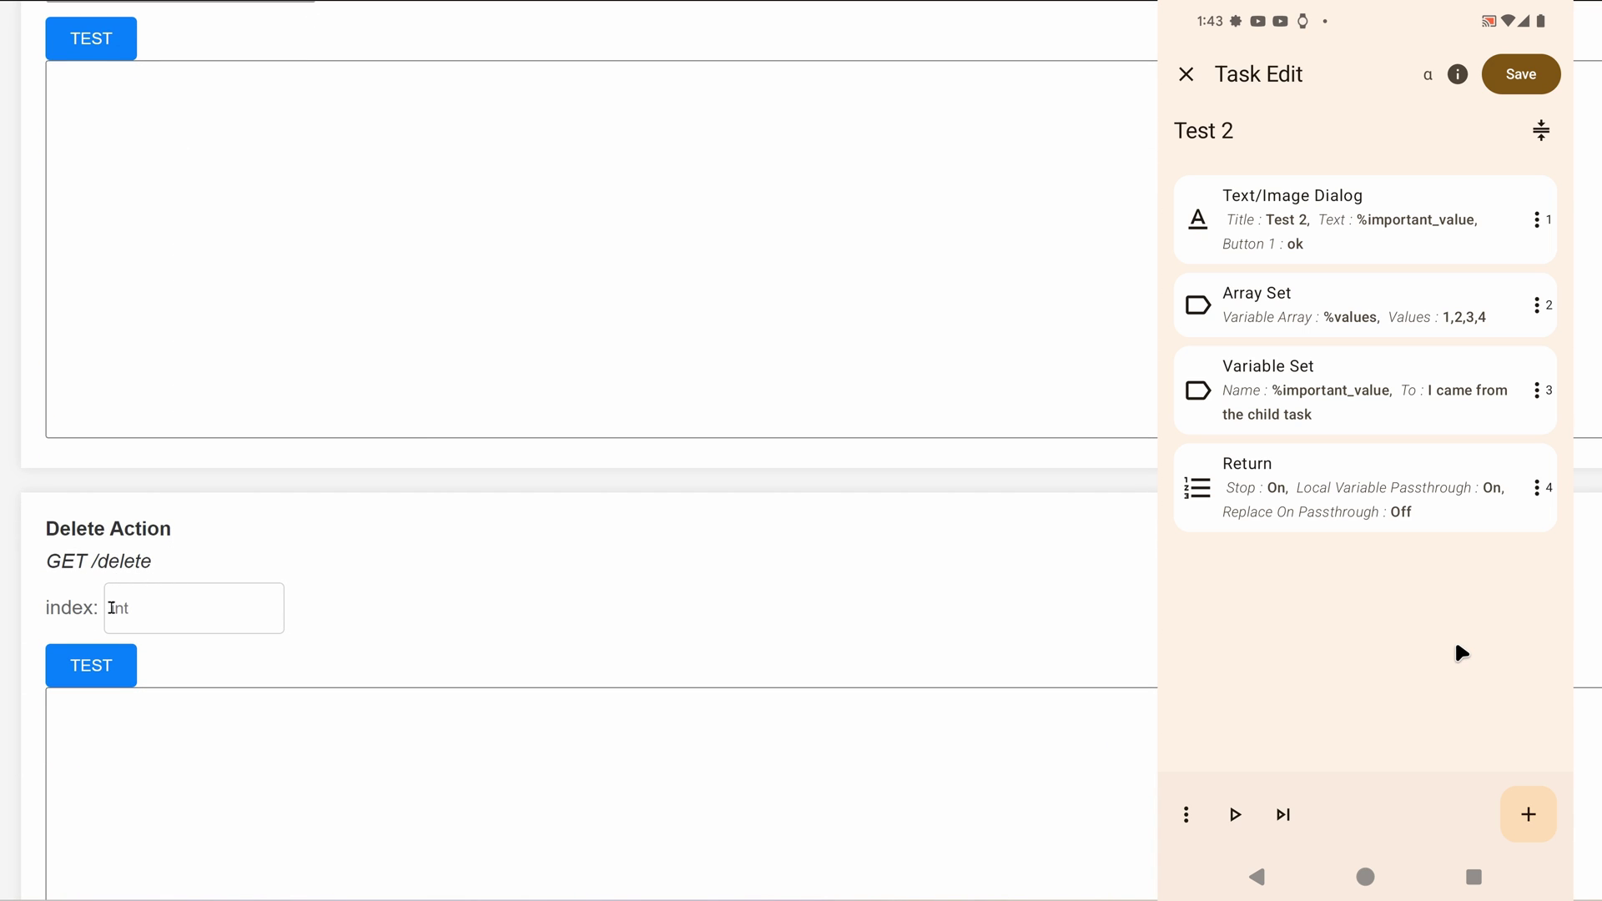
click(144, 611)
text(0)
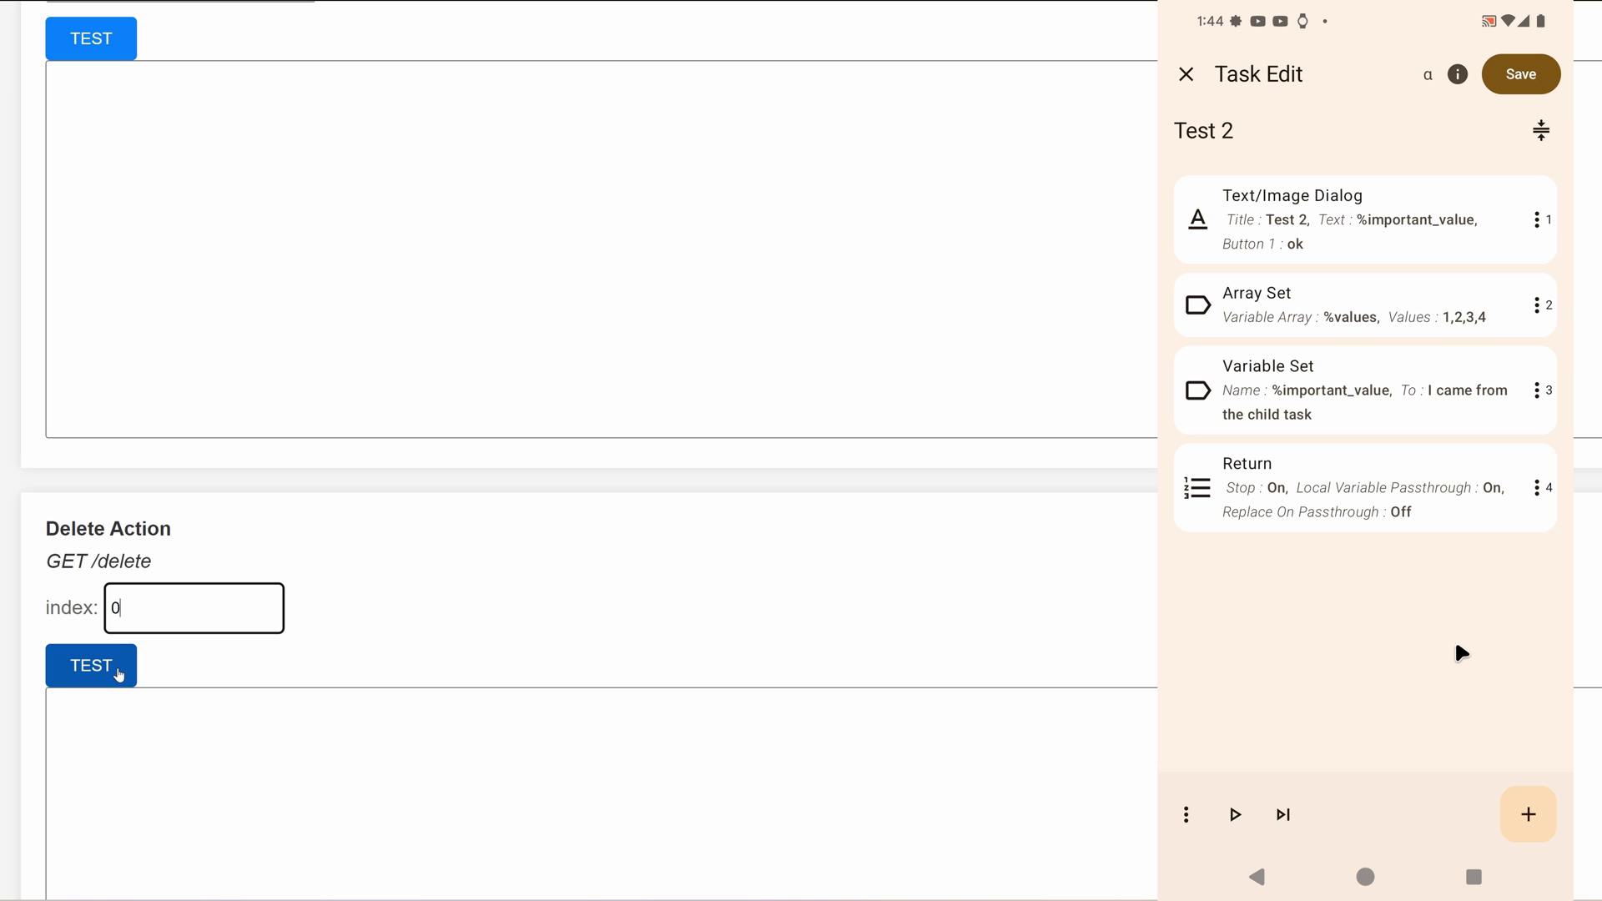
click(118, 674)
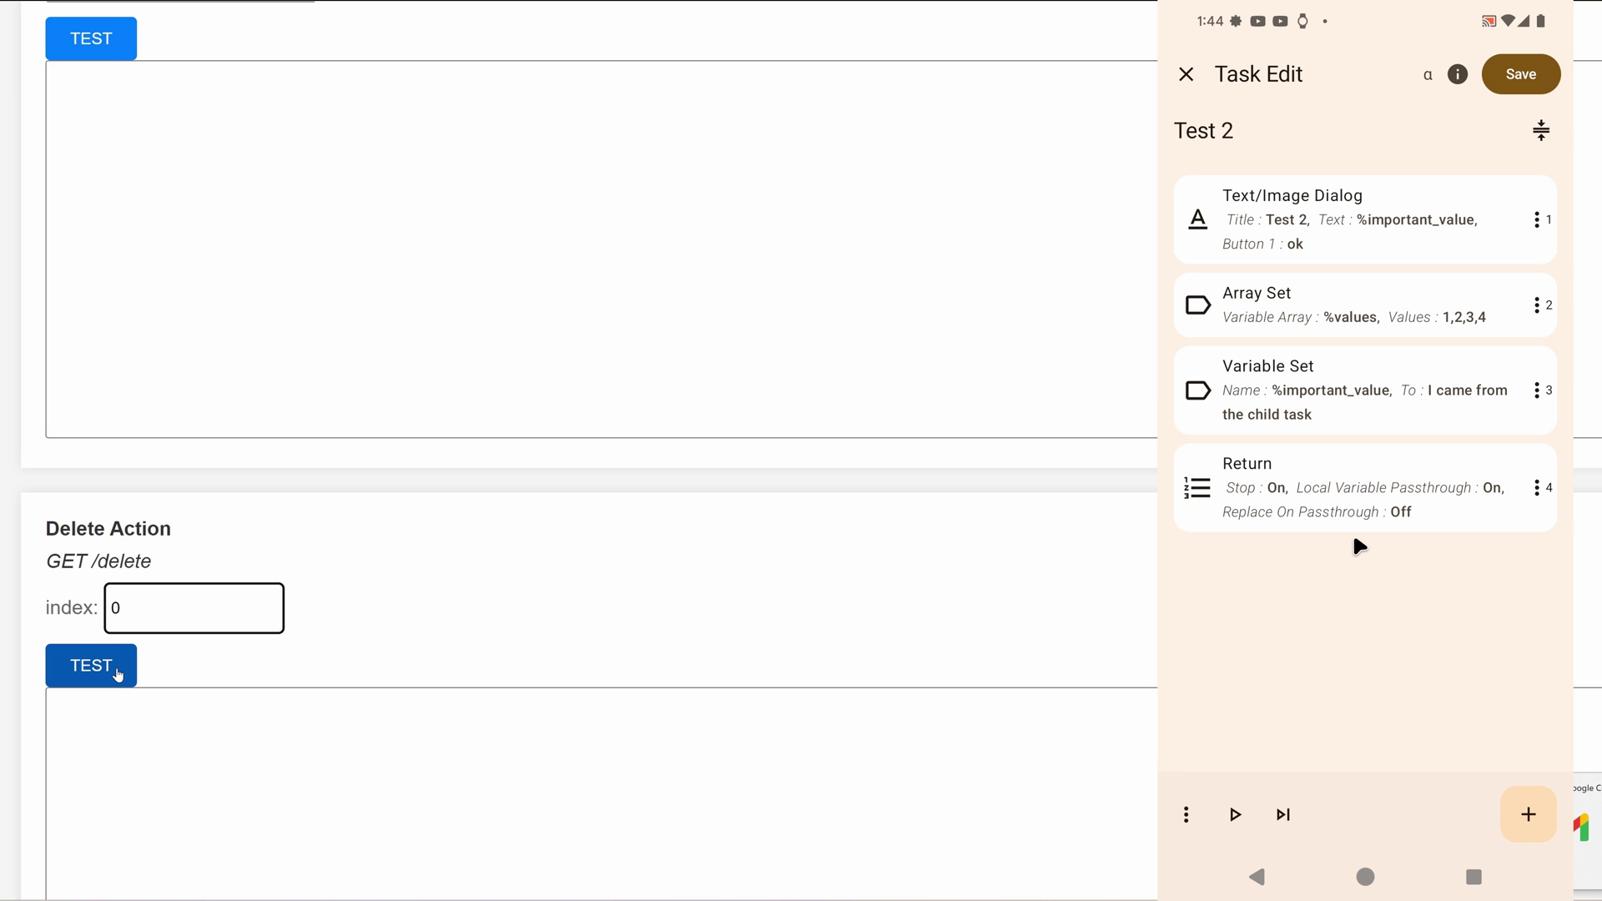
click(118, 674)
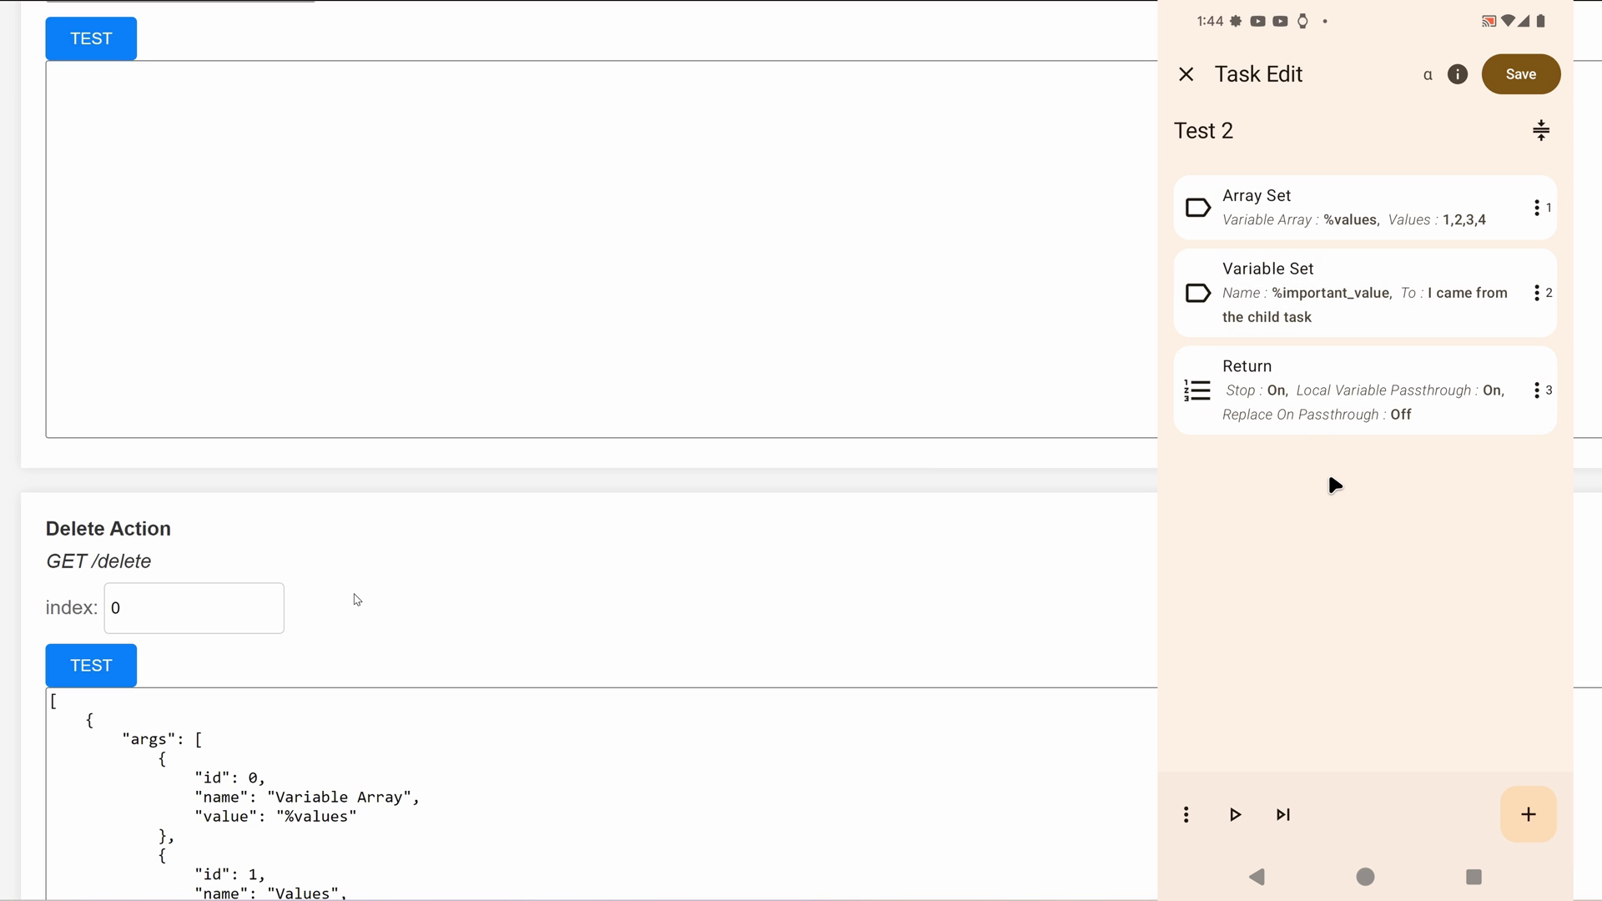
- Scroll through the Move Action, Change Action Label and Replace Action tests
scroll(357, 599, down, 10)
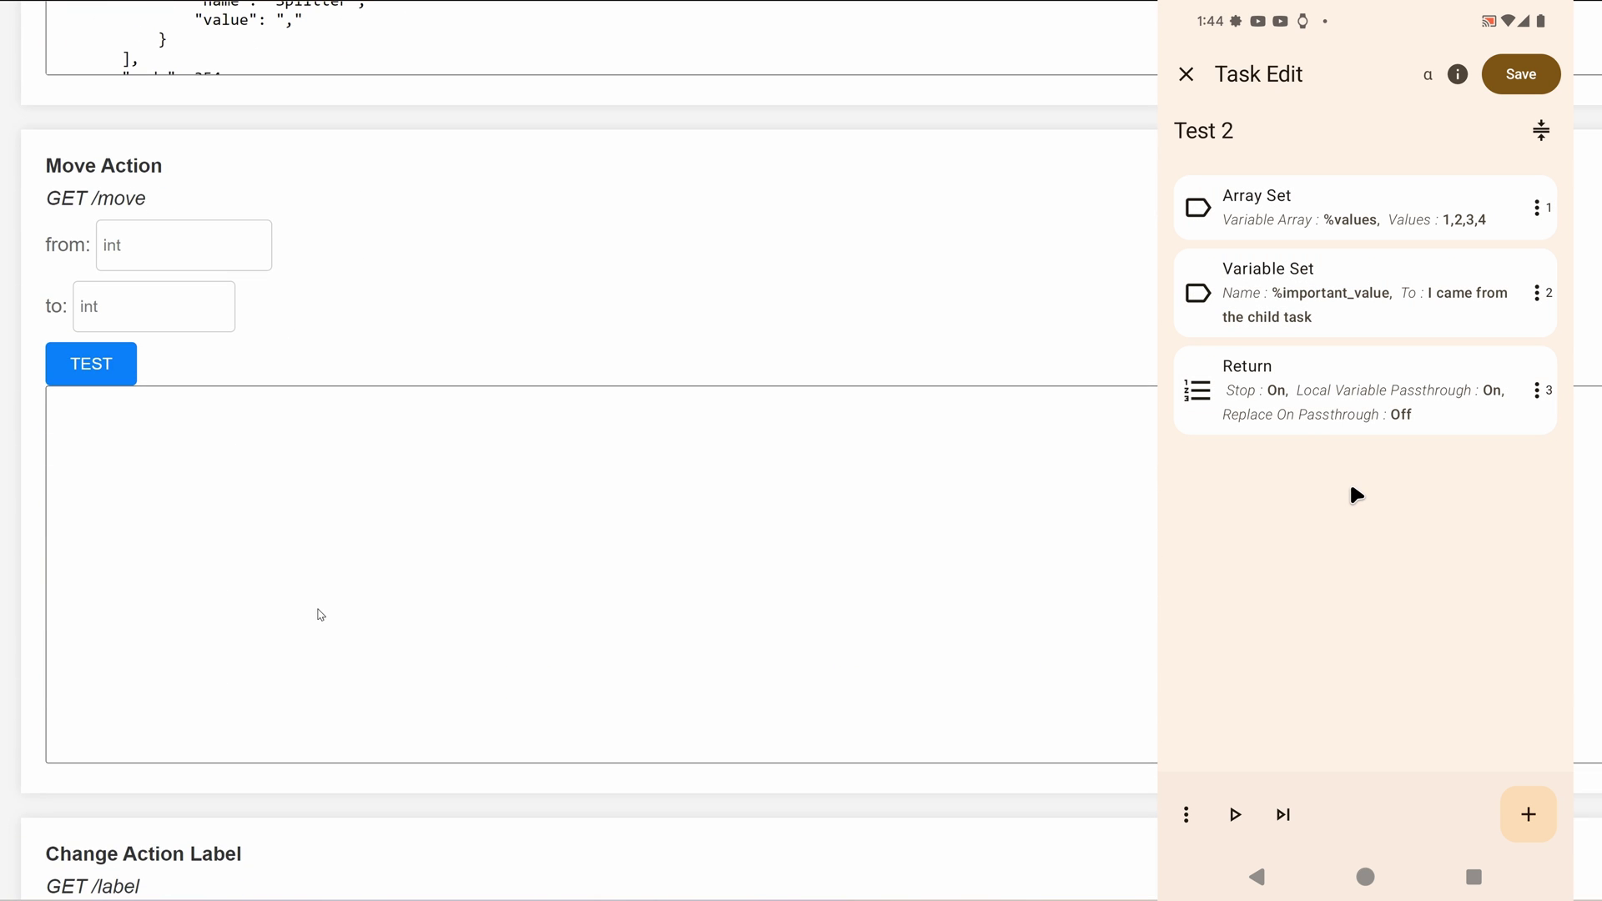
scroll(318, 609, down, 14)
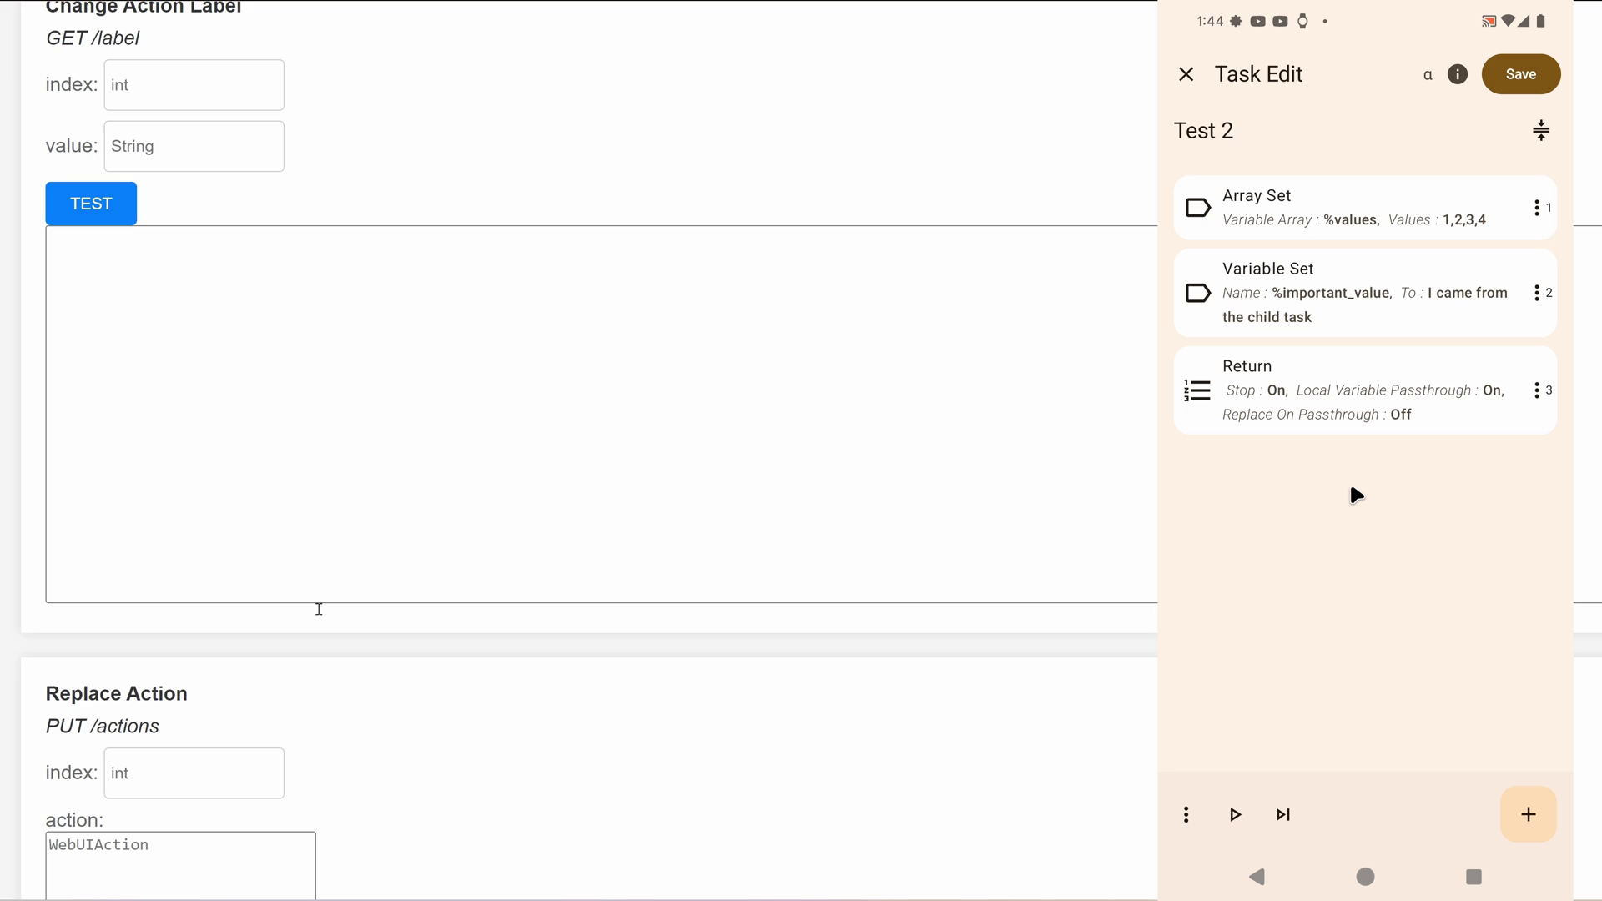
scroll(319, 609, down, 5)
scroll(319, 609, up, 13)
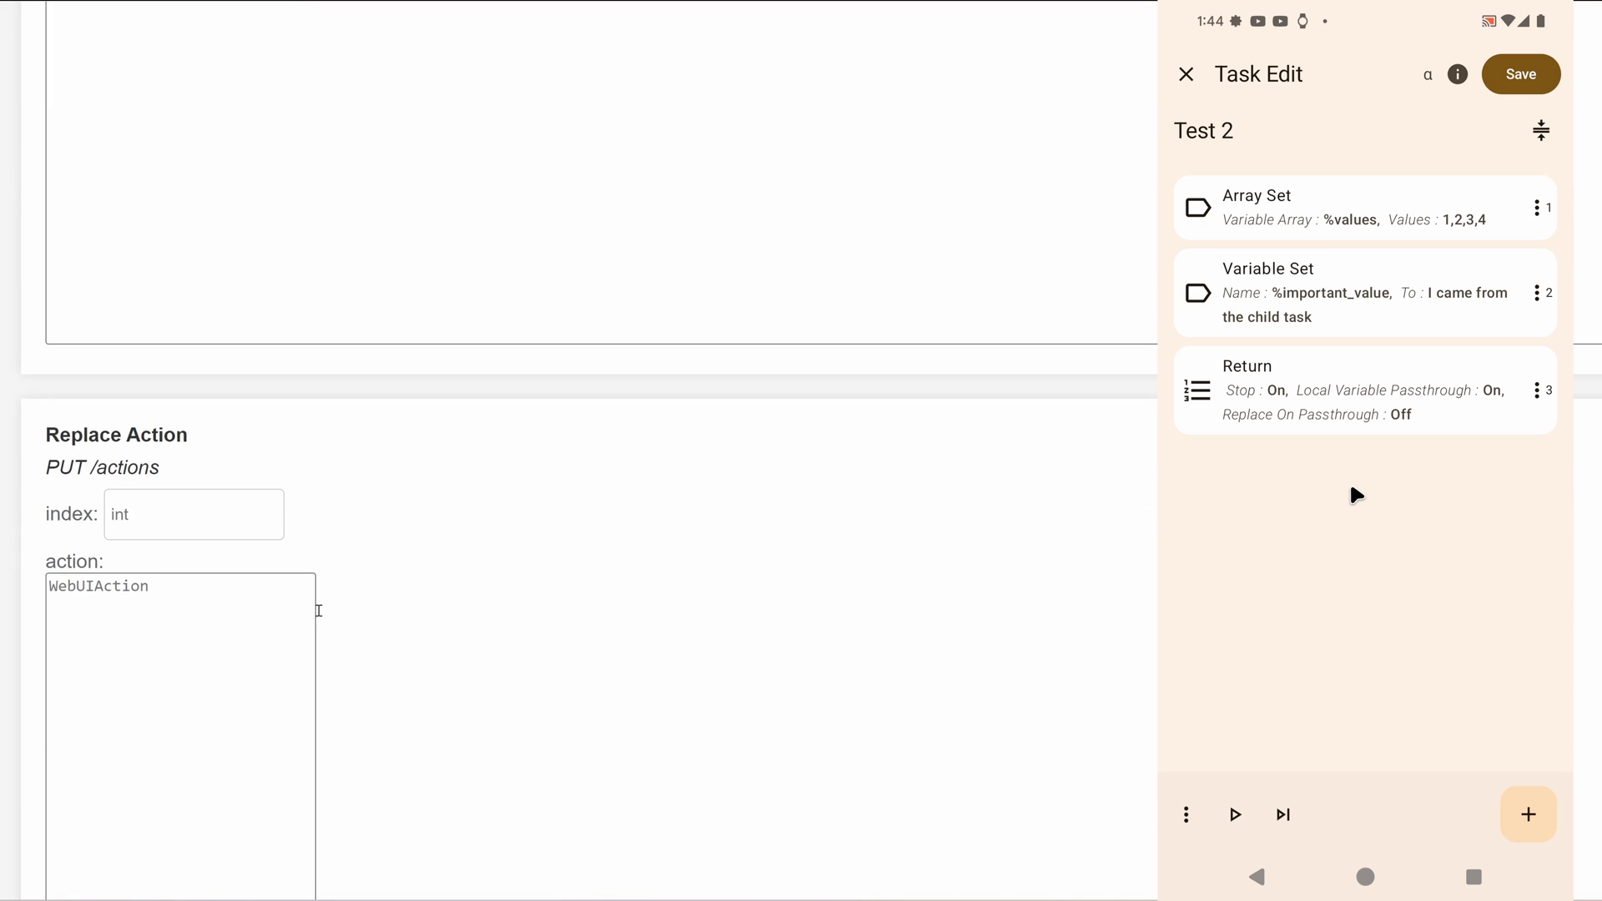
scroll(318, 615, up, 15)
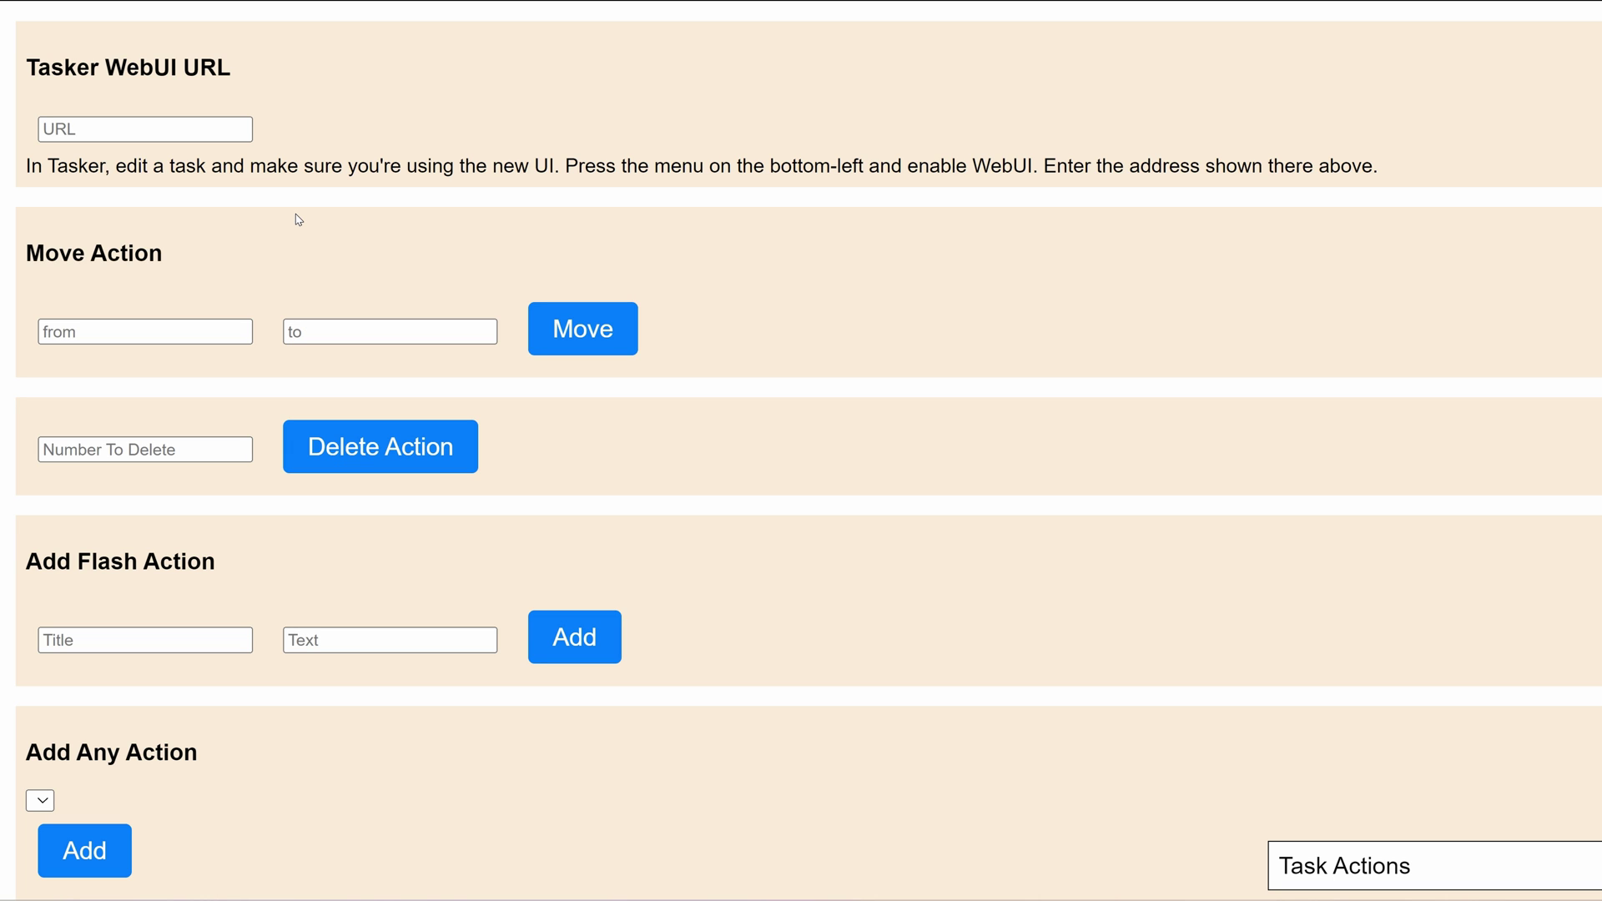
- Paste the WebUI server address into the browser to load the example page
scroll(243, 504, down, 1)
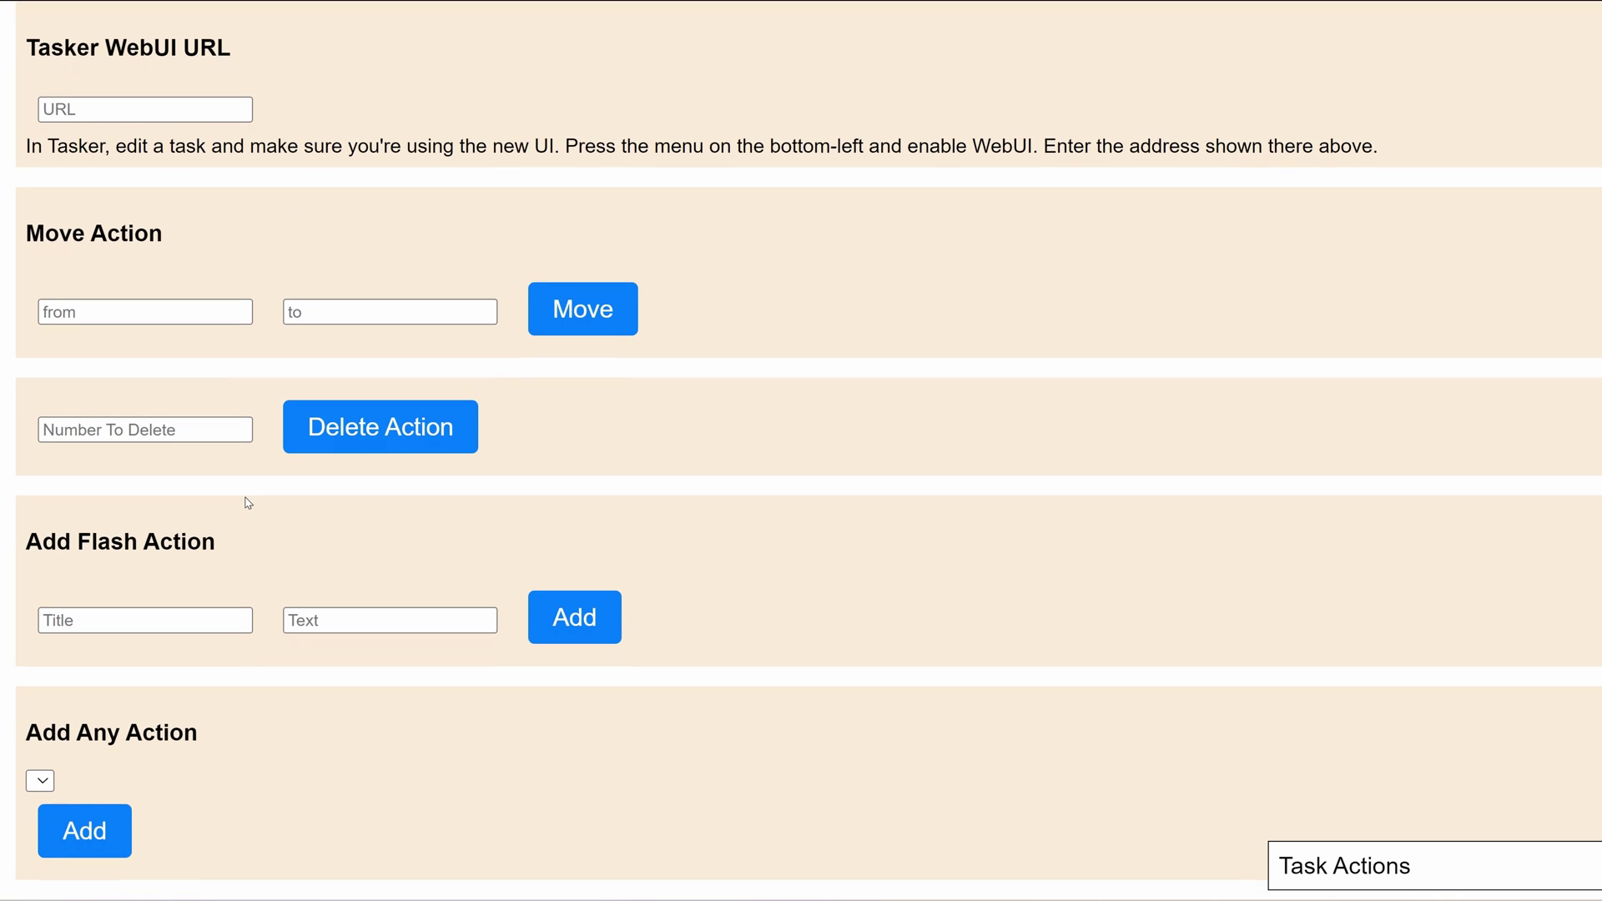
scroll(208, 375, up, 1)
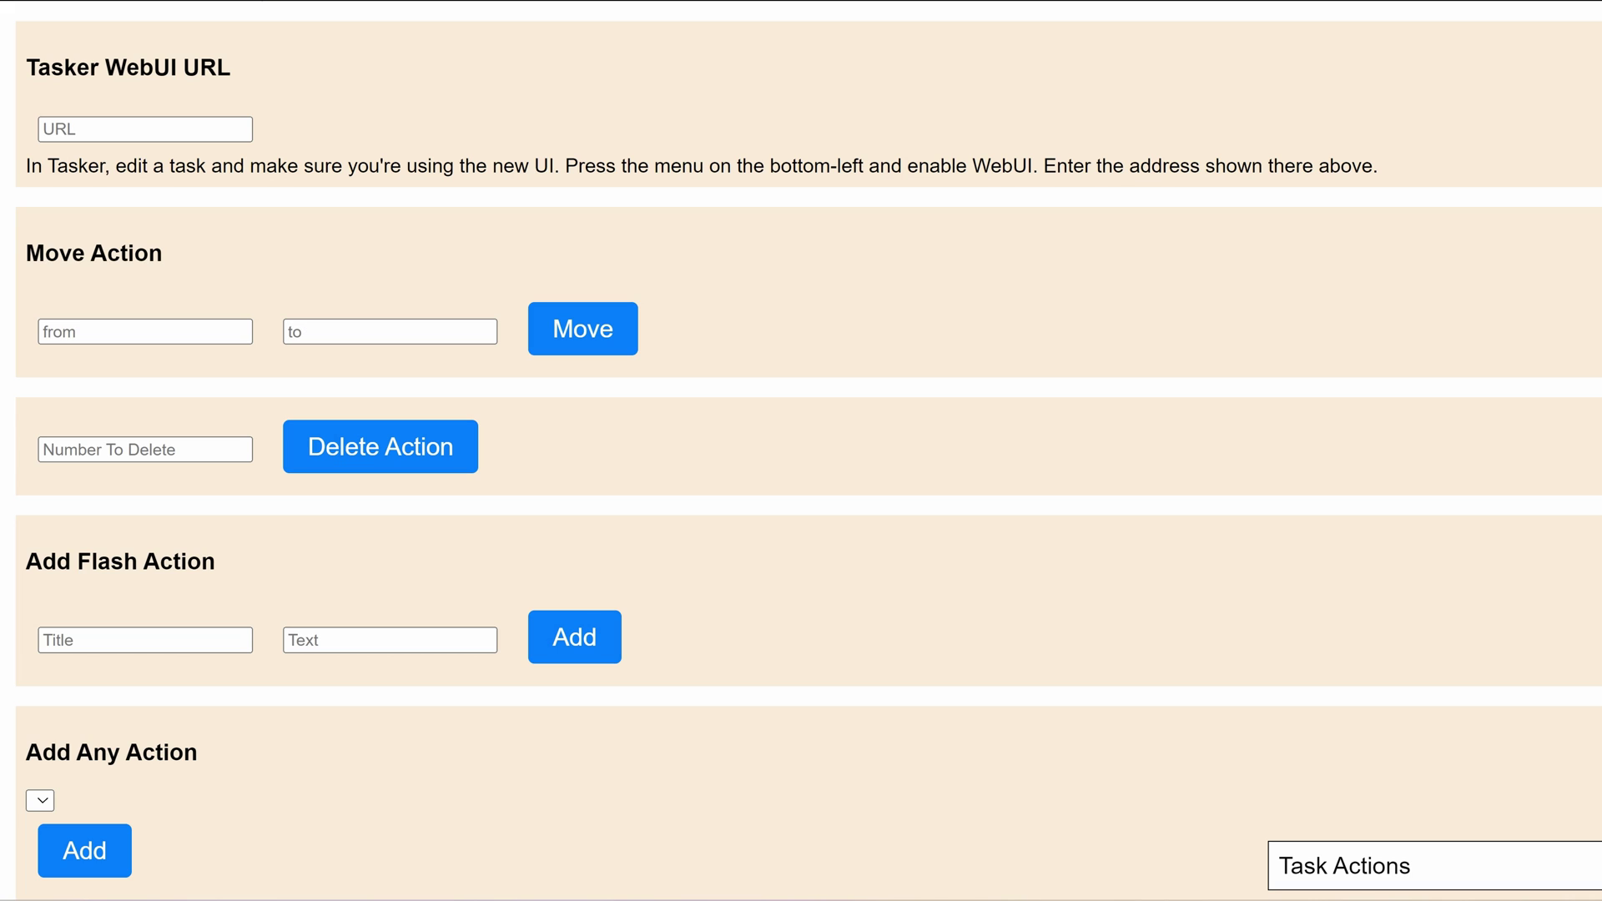
click(164, 122)
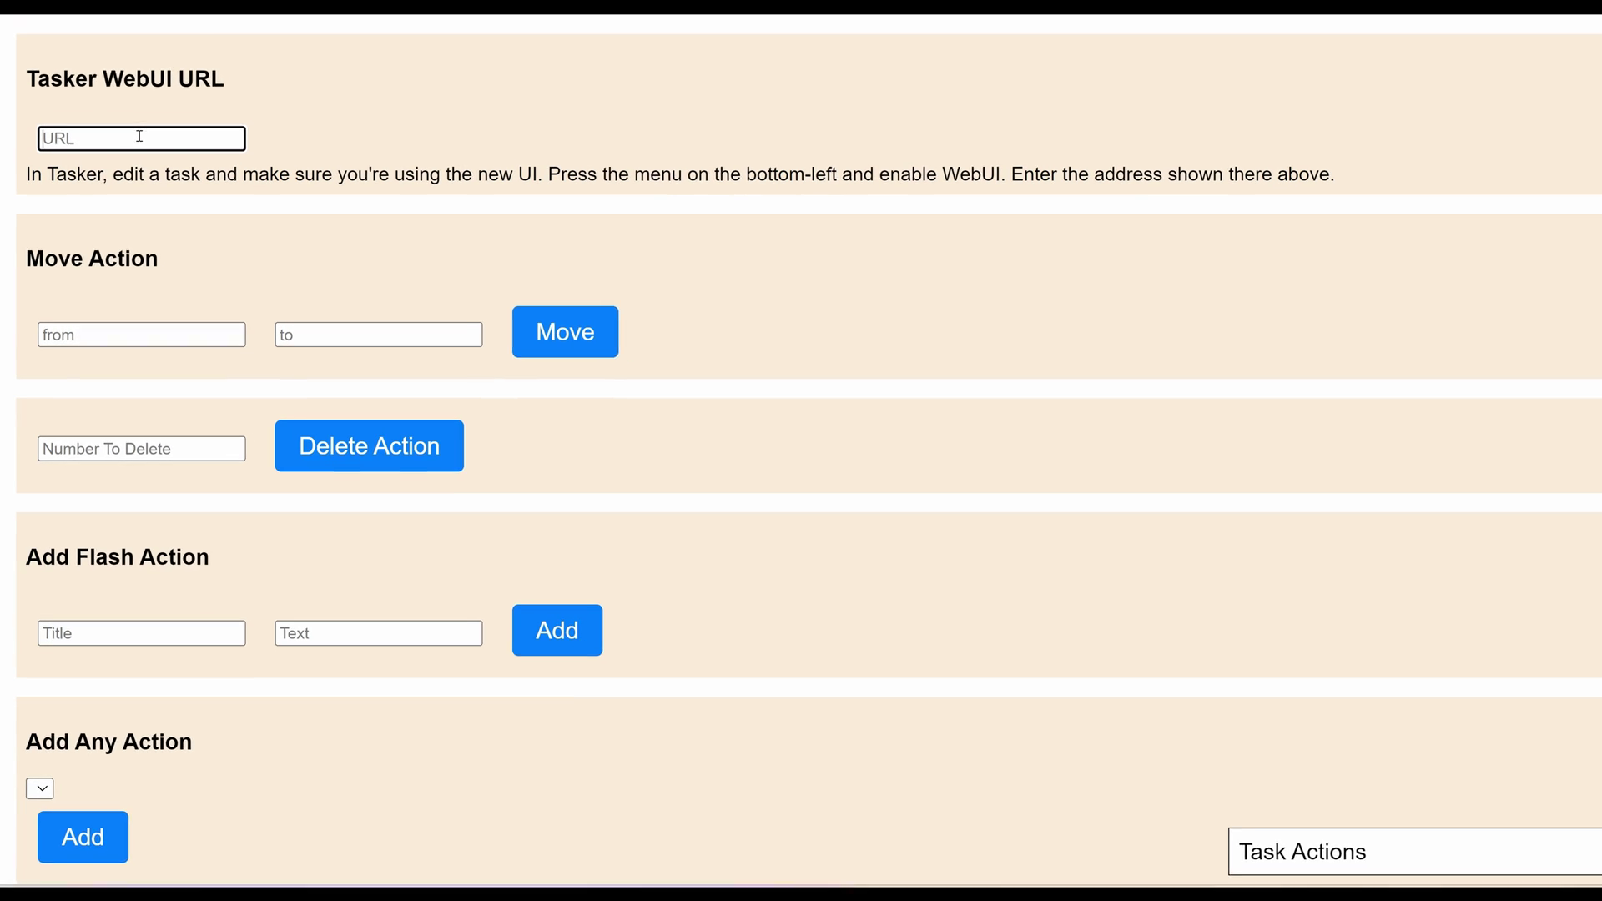
text(http://192.168.87.163:8745/)
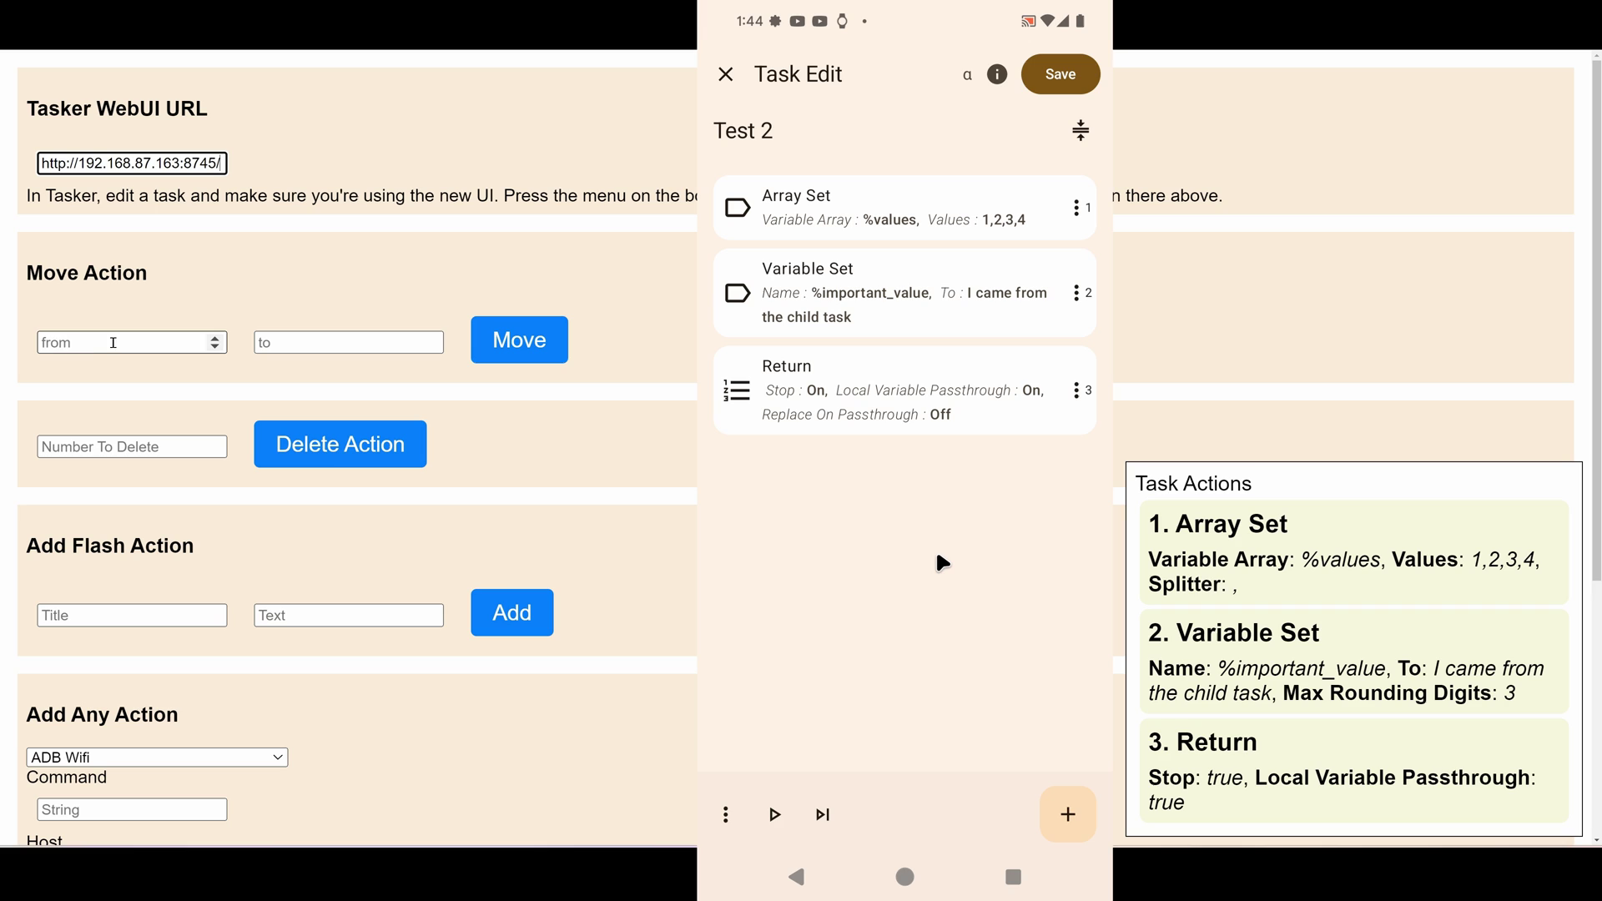
- Move action 1, Array Set, to position 3 in Test 2
click(108, 343)
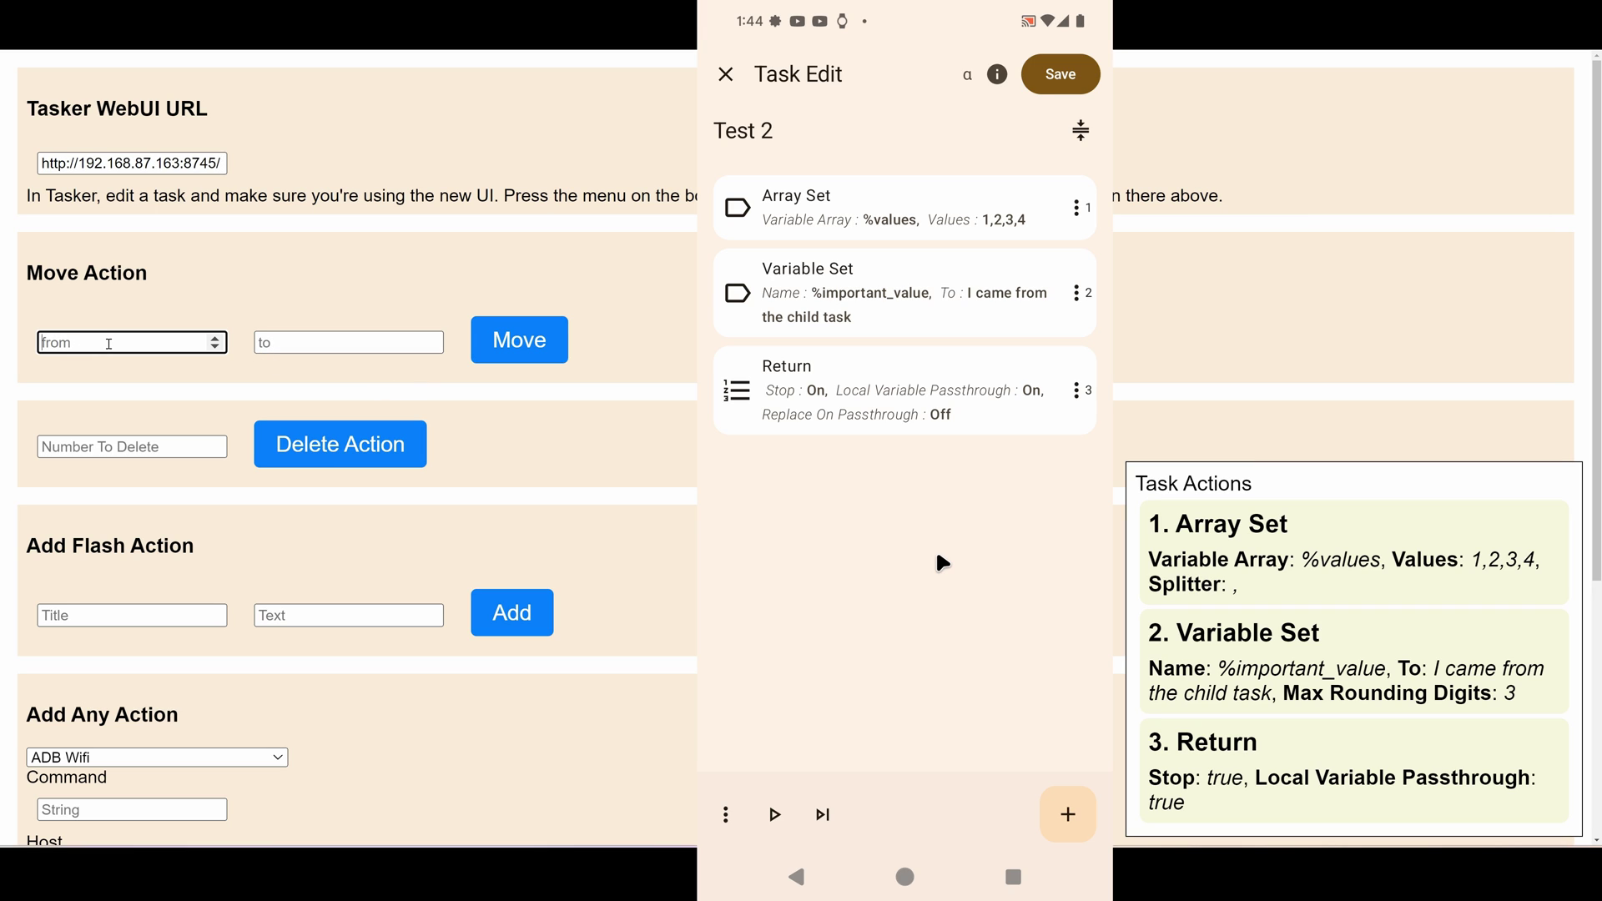
text(1)
click(256, 349)
text(3)
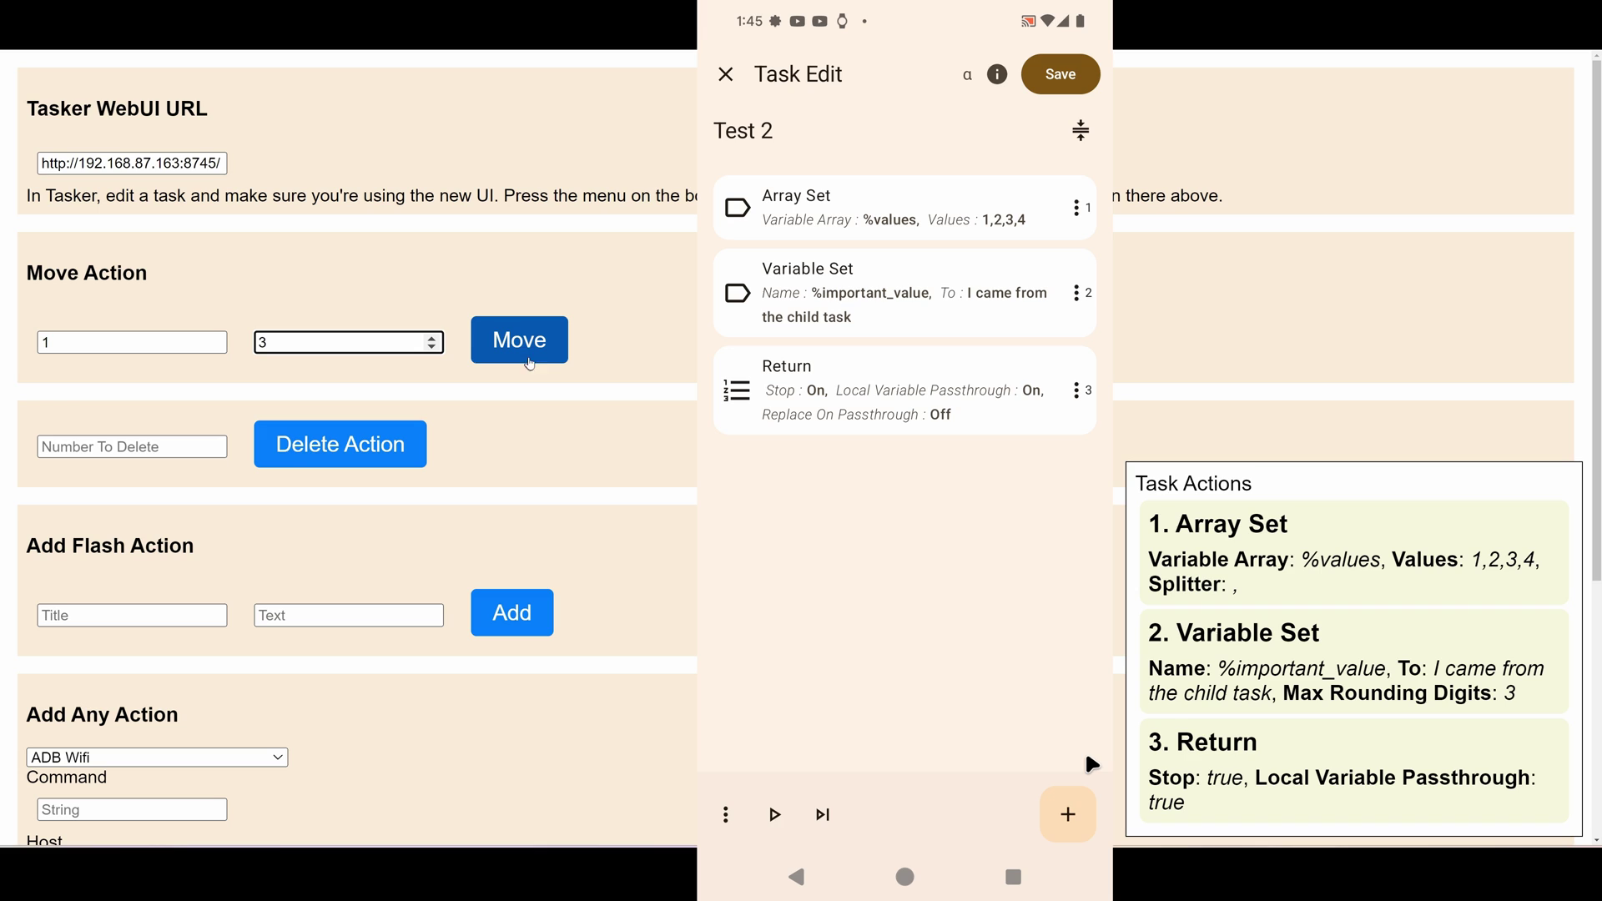
click(538, 354)
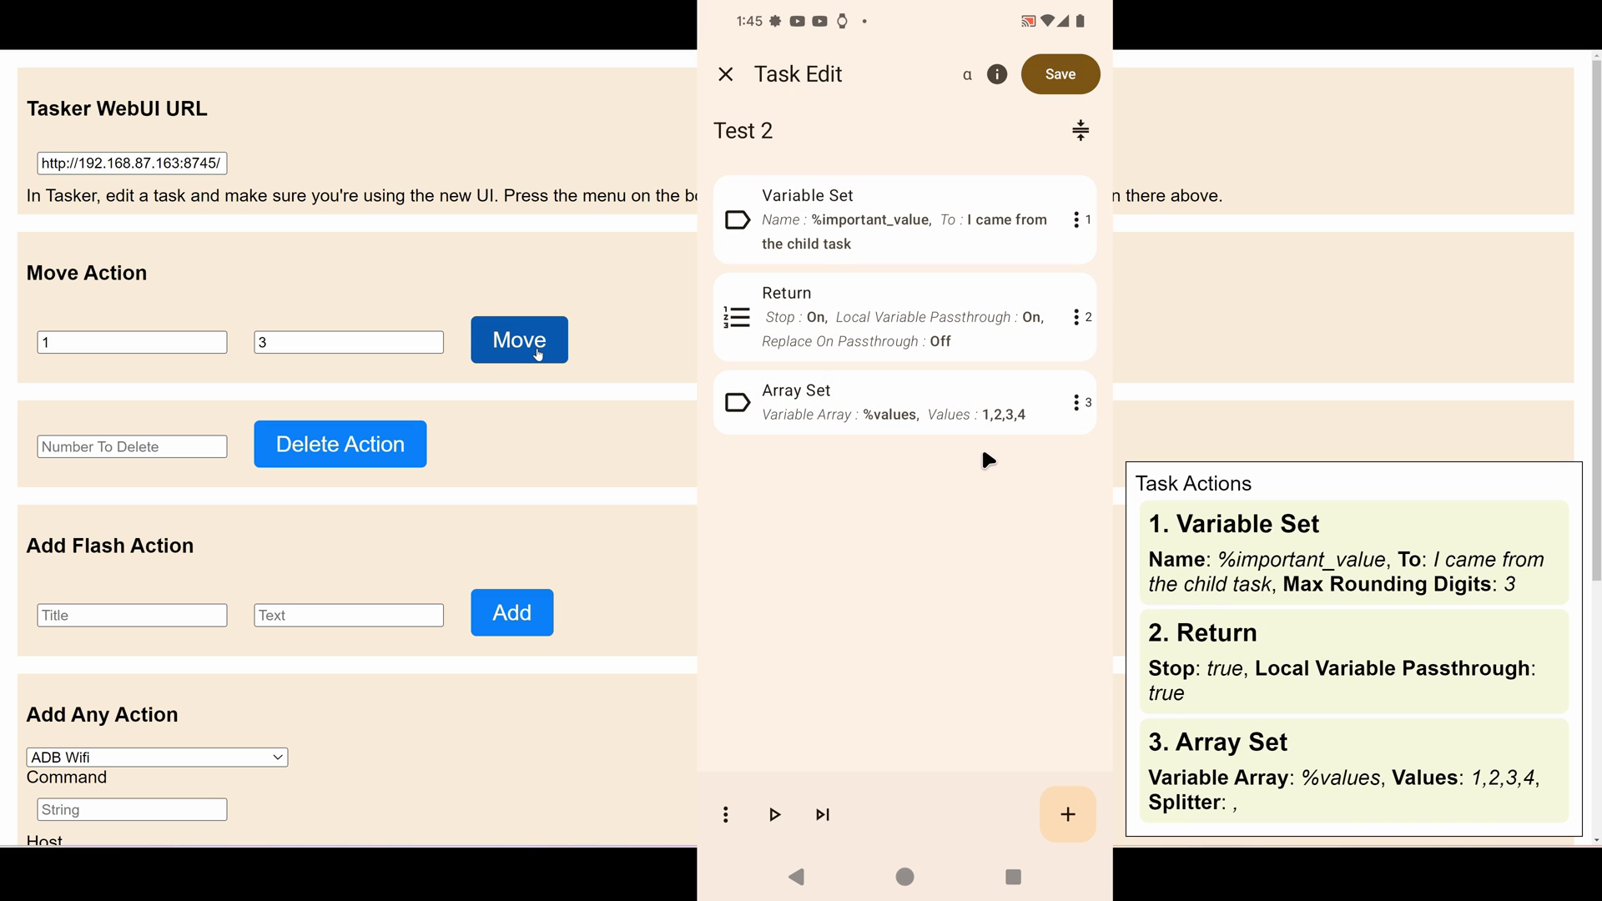
- Set Number To Delete to 1 and delete three times, removing all actions
click(170, 447)
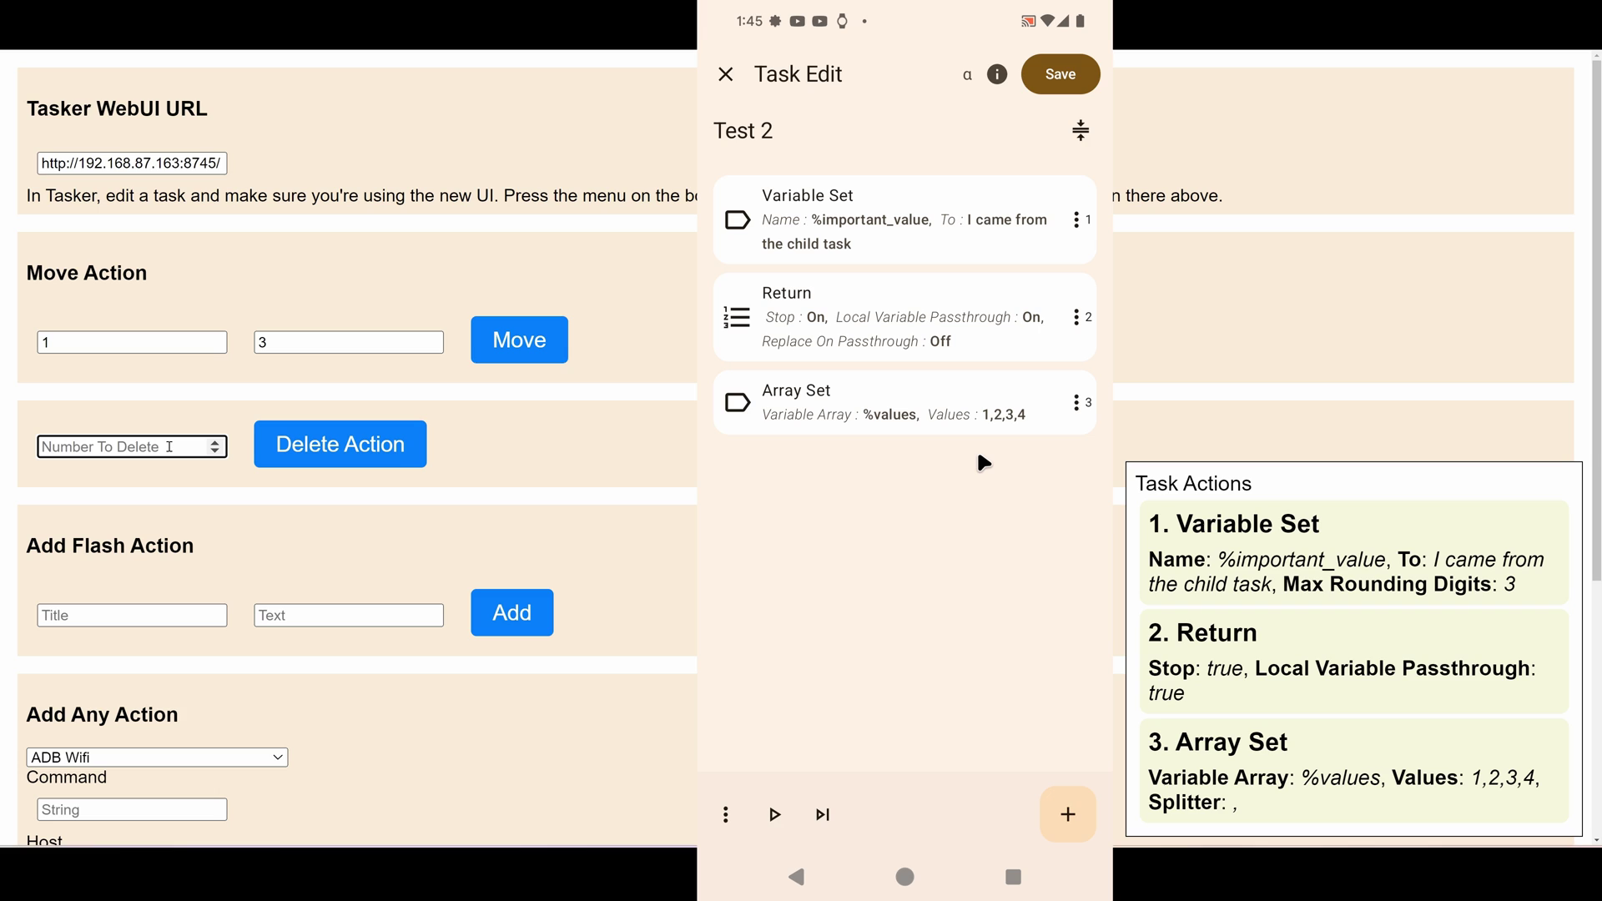
text(1)
click(326, 447)
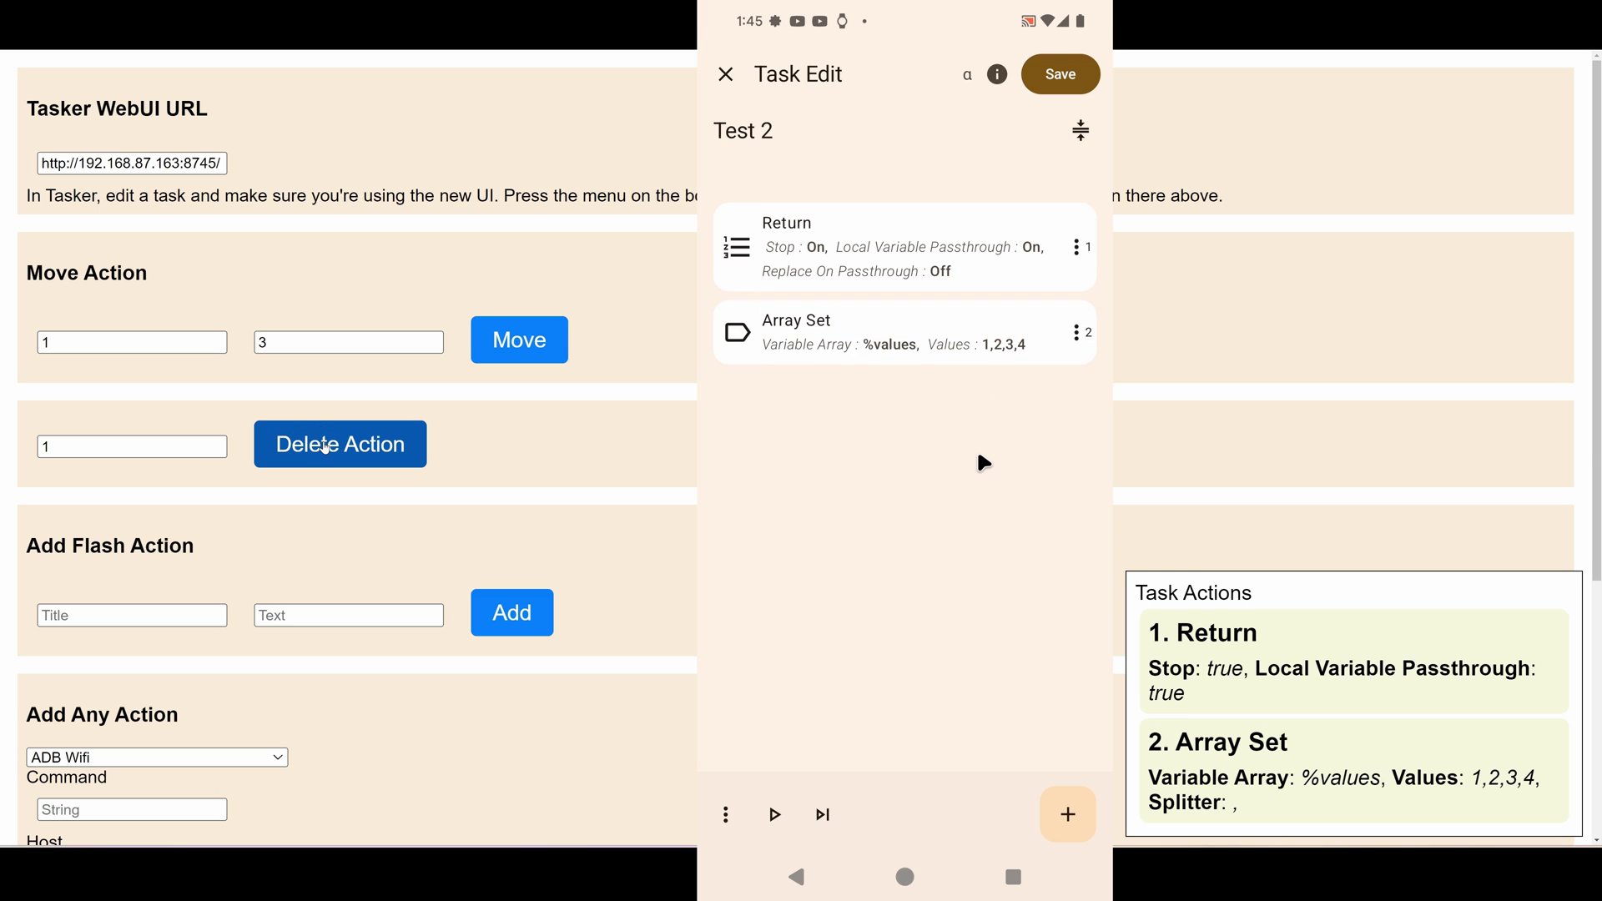
click(326, 447)
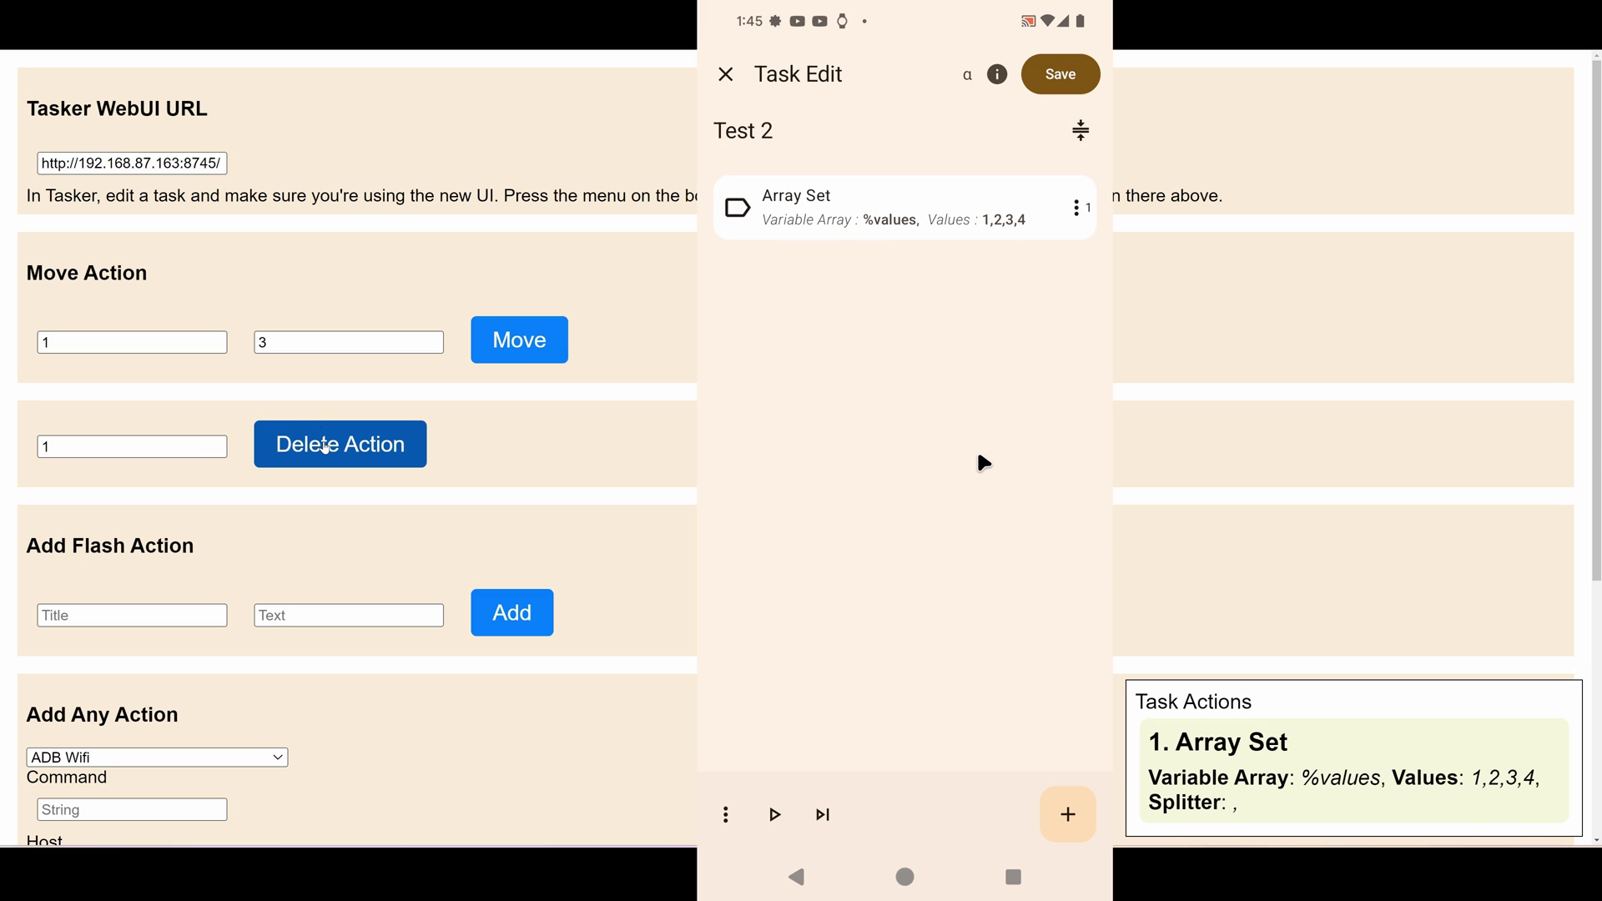
click(325, 446)
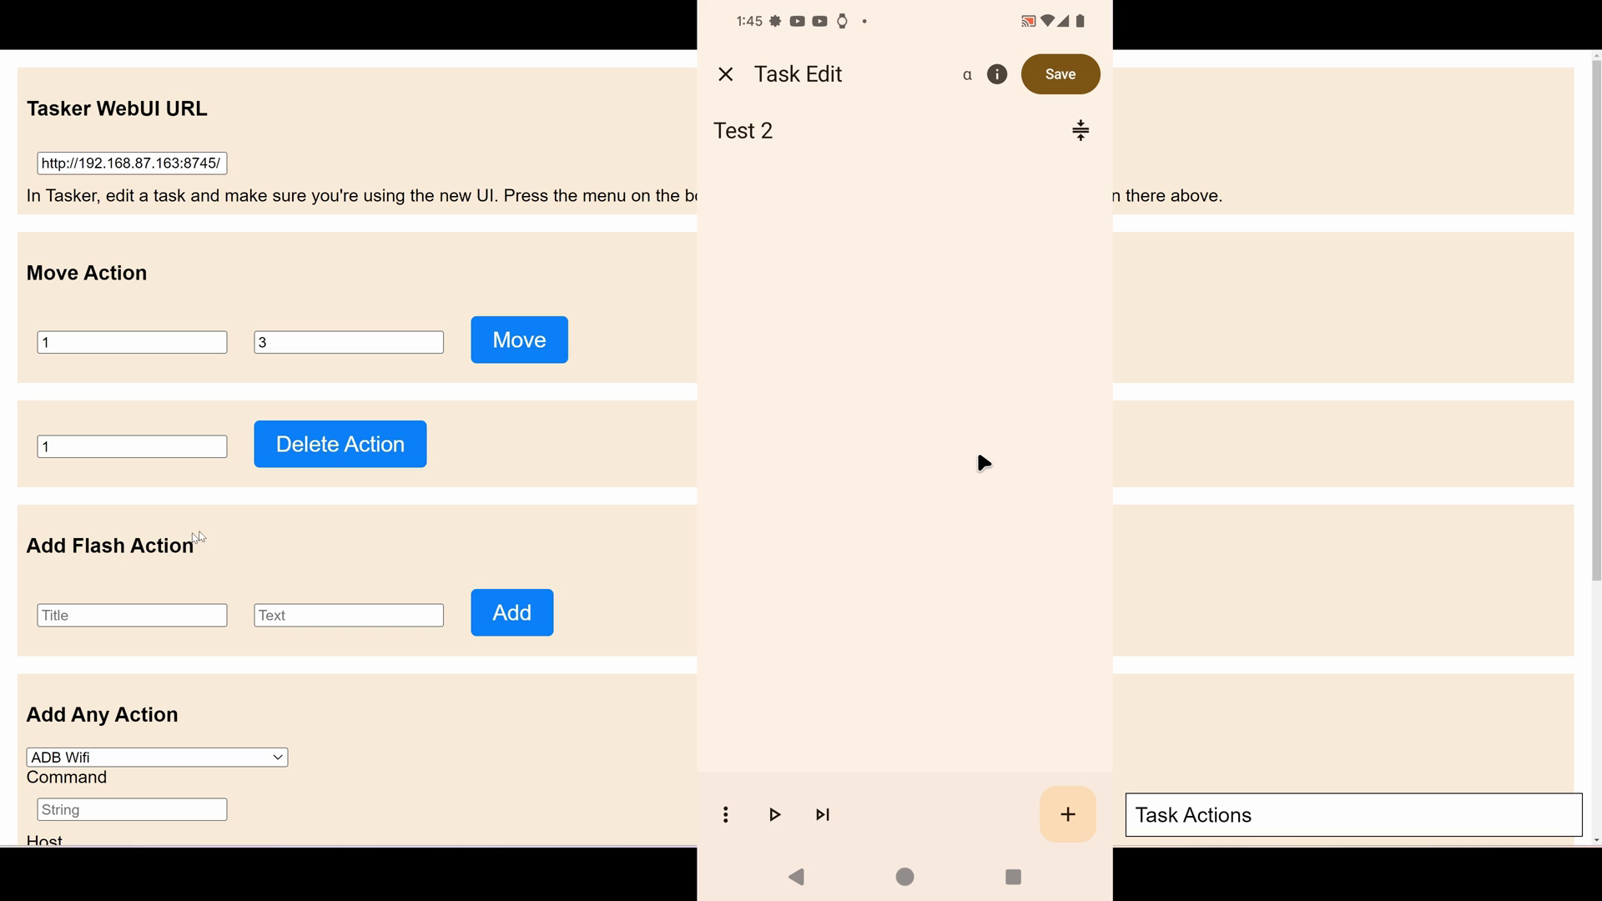
click(138, 613)
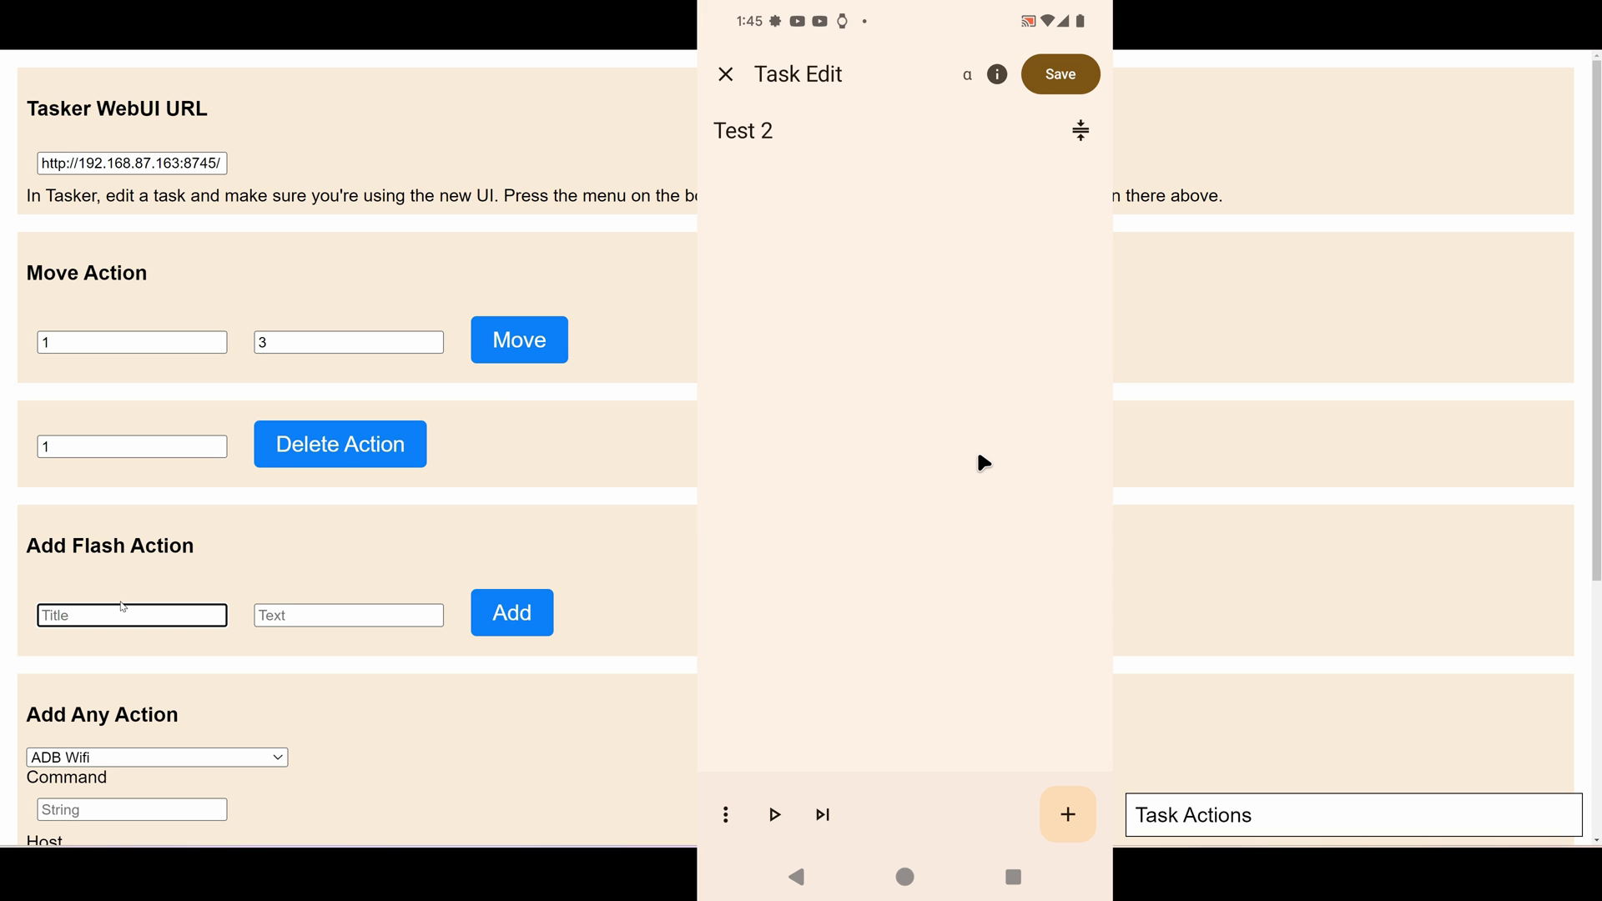
- Add a Flash action titled 'This is a Flash' with text 'Hello from Tasker!'
text(This is a Flash)
key(Tab)
text(Hel)
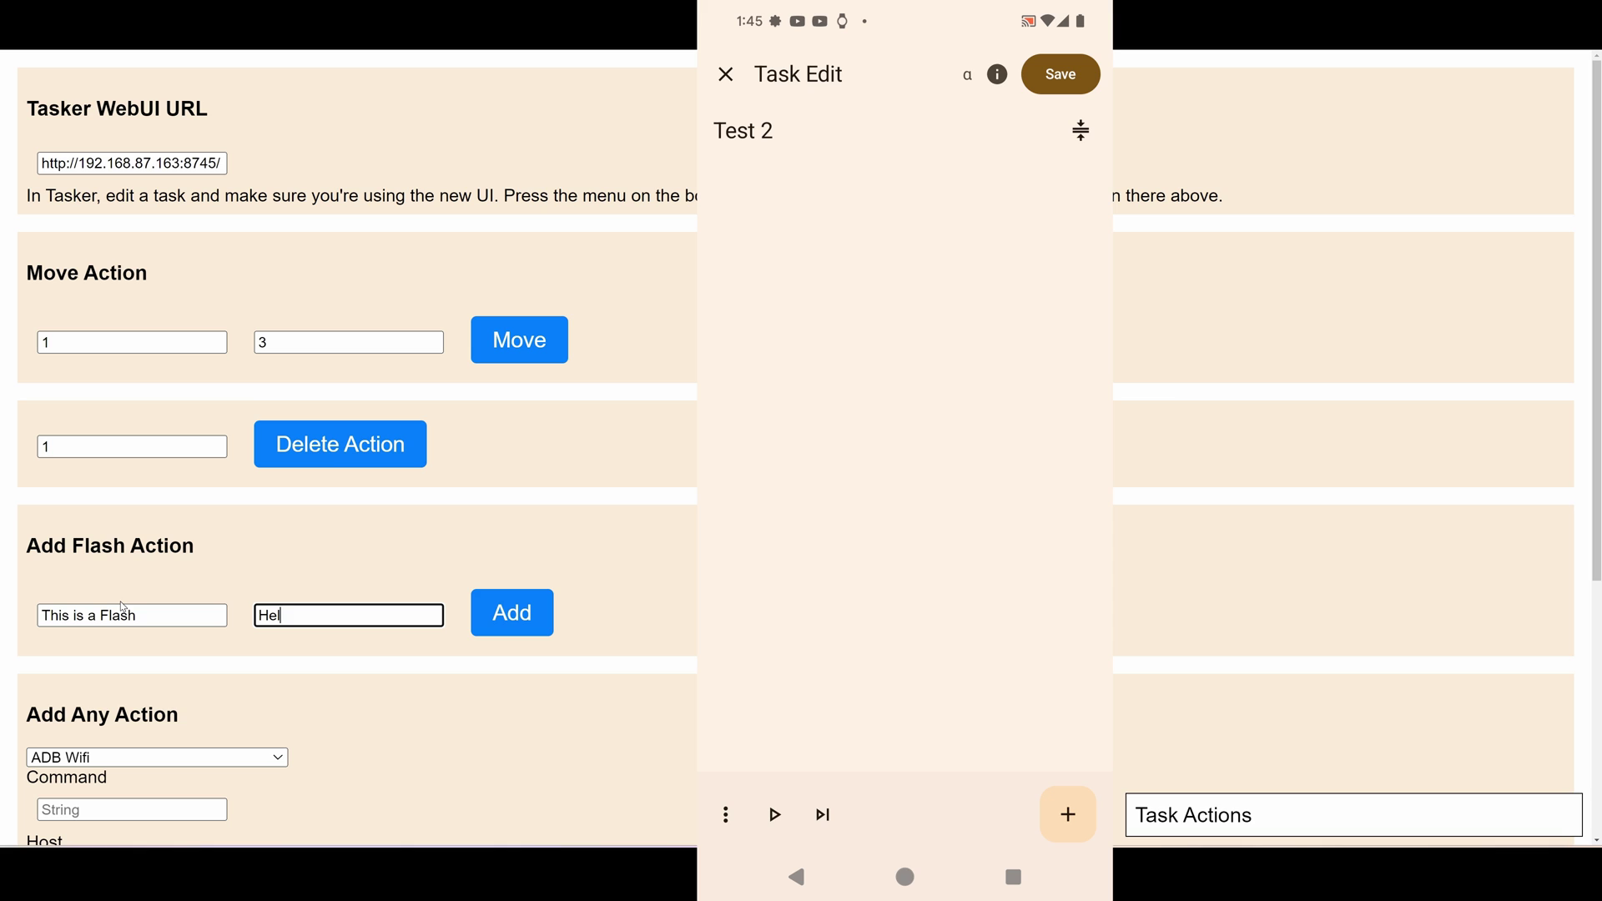
text(lo from Tasker!)
click(503, 621)
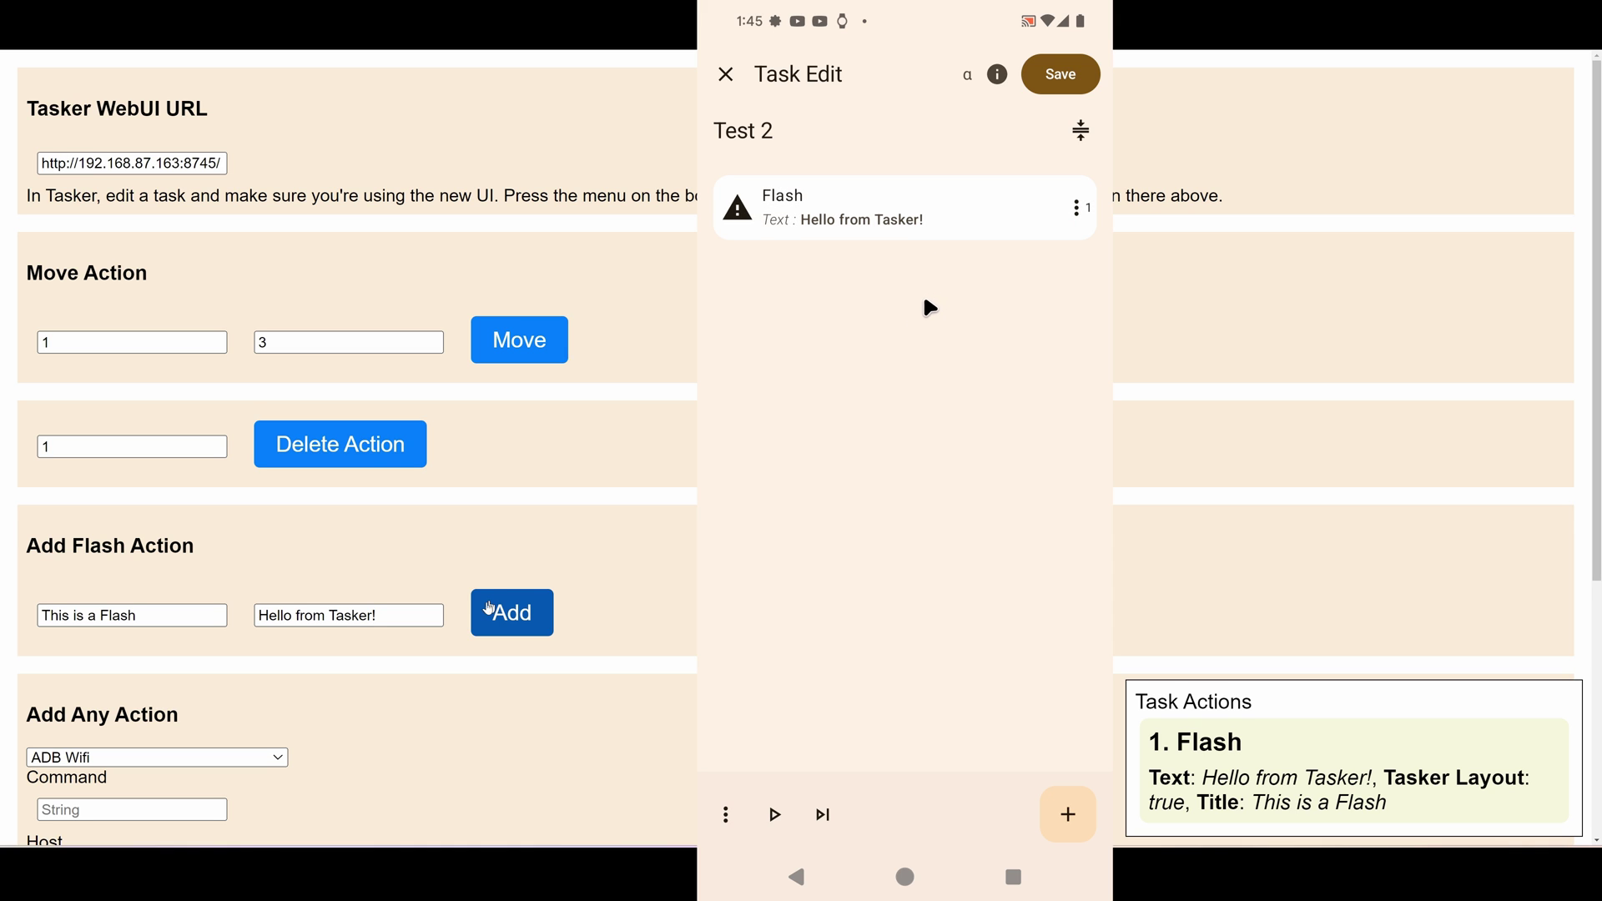
- Run Test 2 on the phone to see the flash message
scroll(480, 609, down, 3)
scroll(475, 608, up, 2)
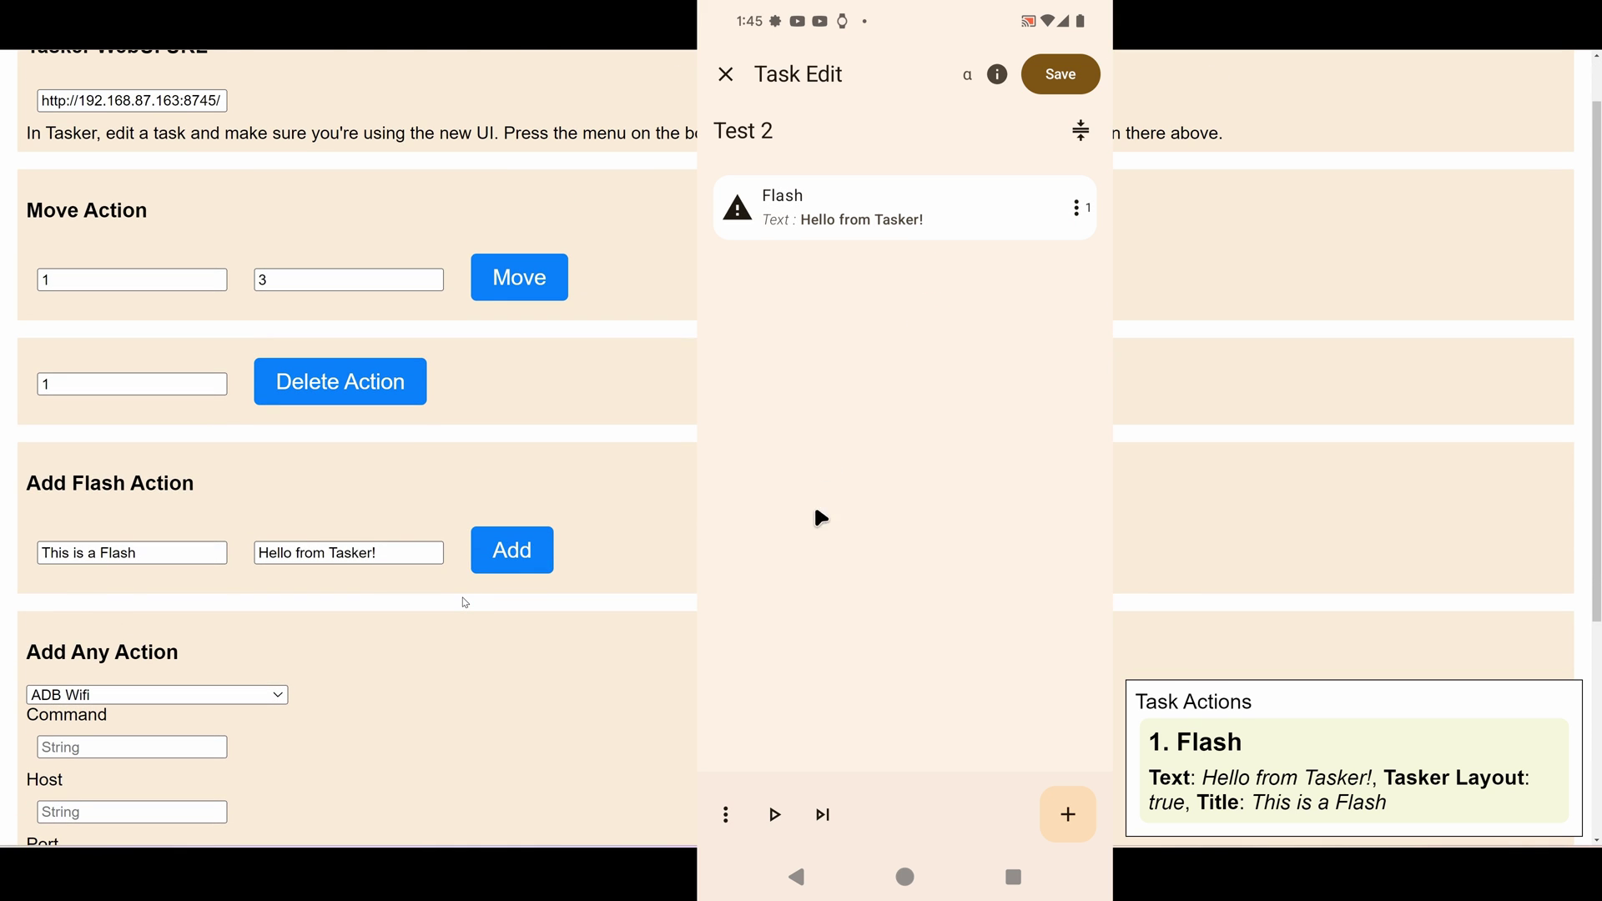
click(766, 821)
- Choose Media Volume as the action type in Add Any Action
scroll(417, 626, down, 4)
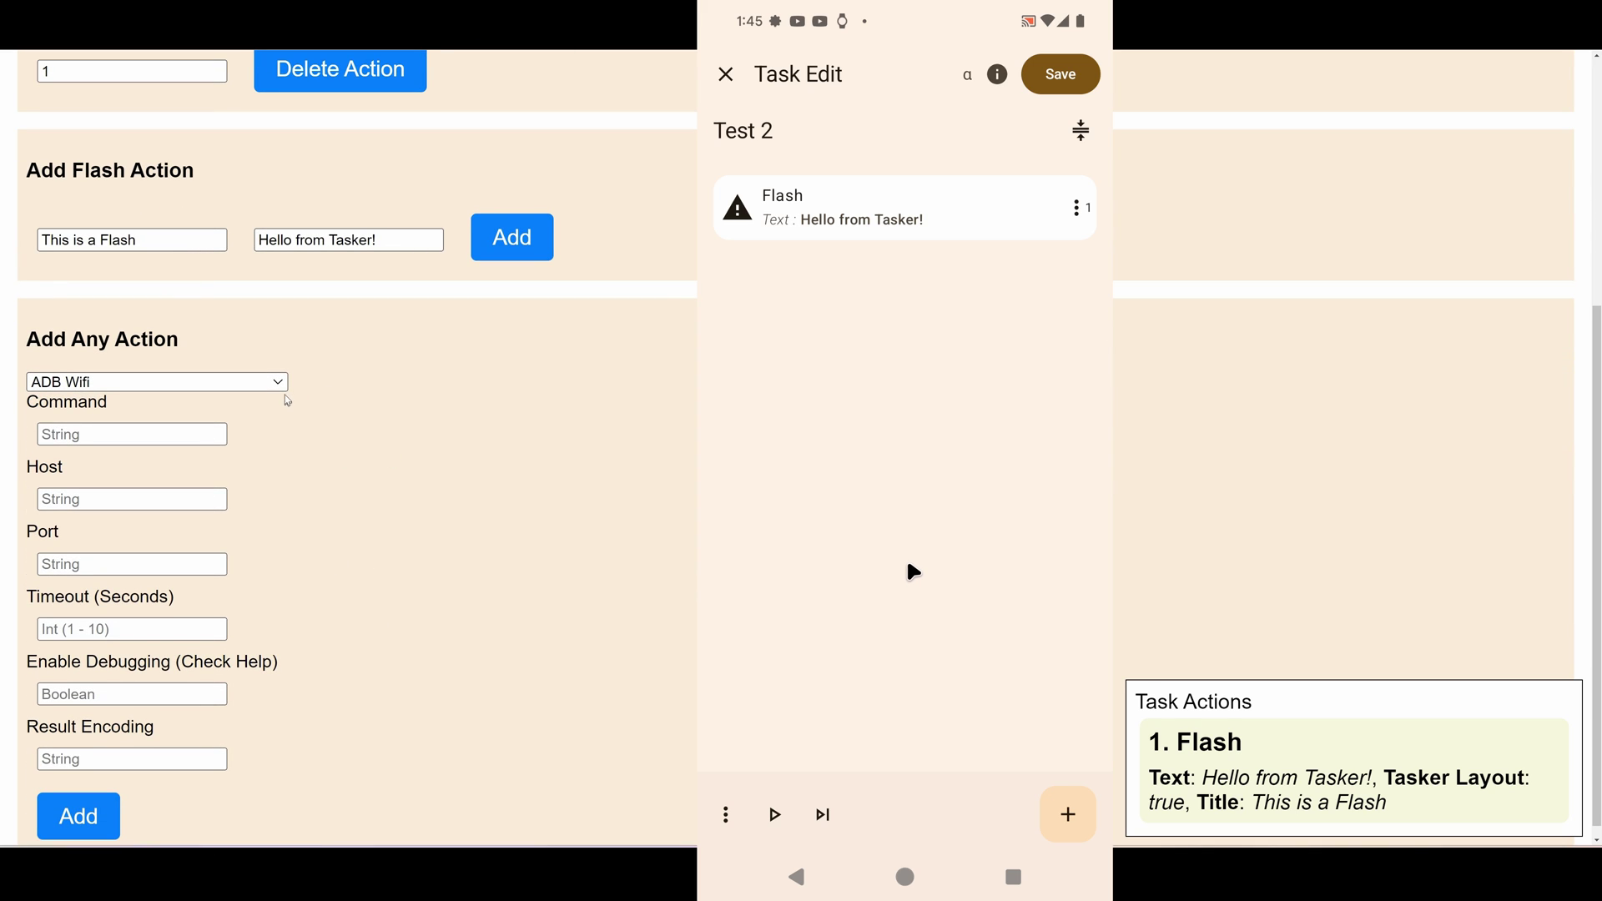
click(267, 386)
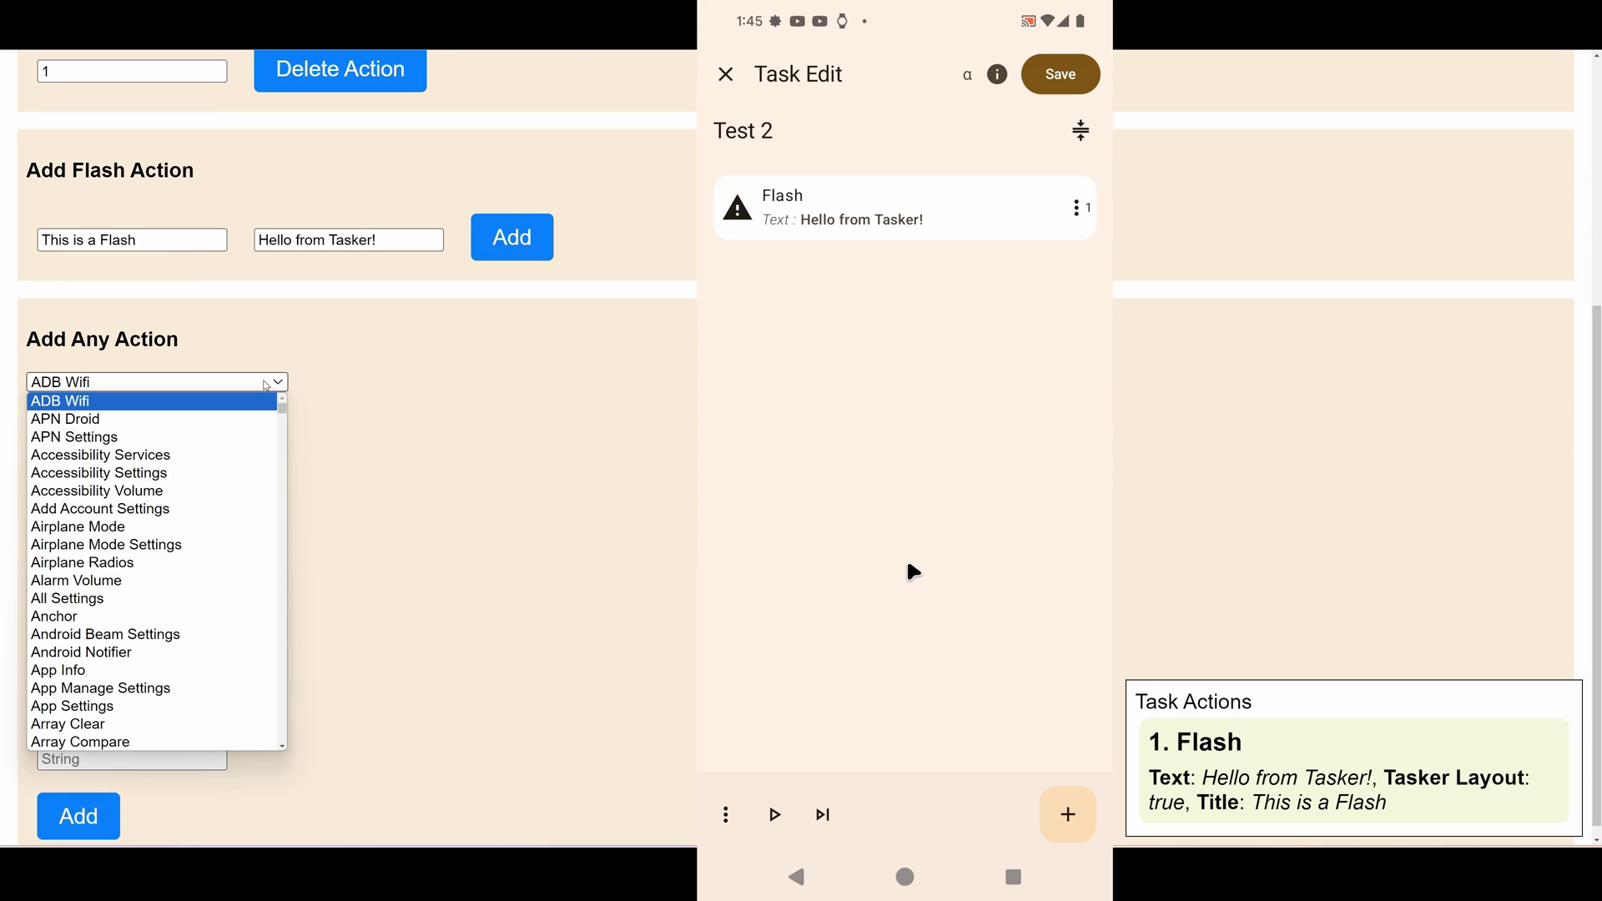
click(266, 384)
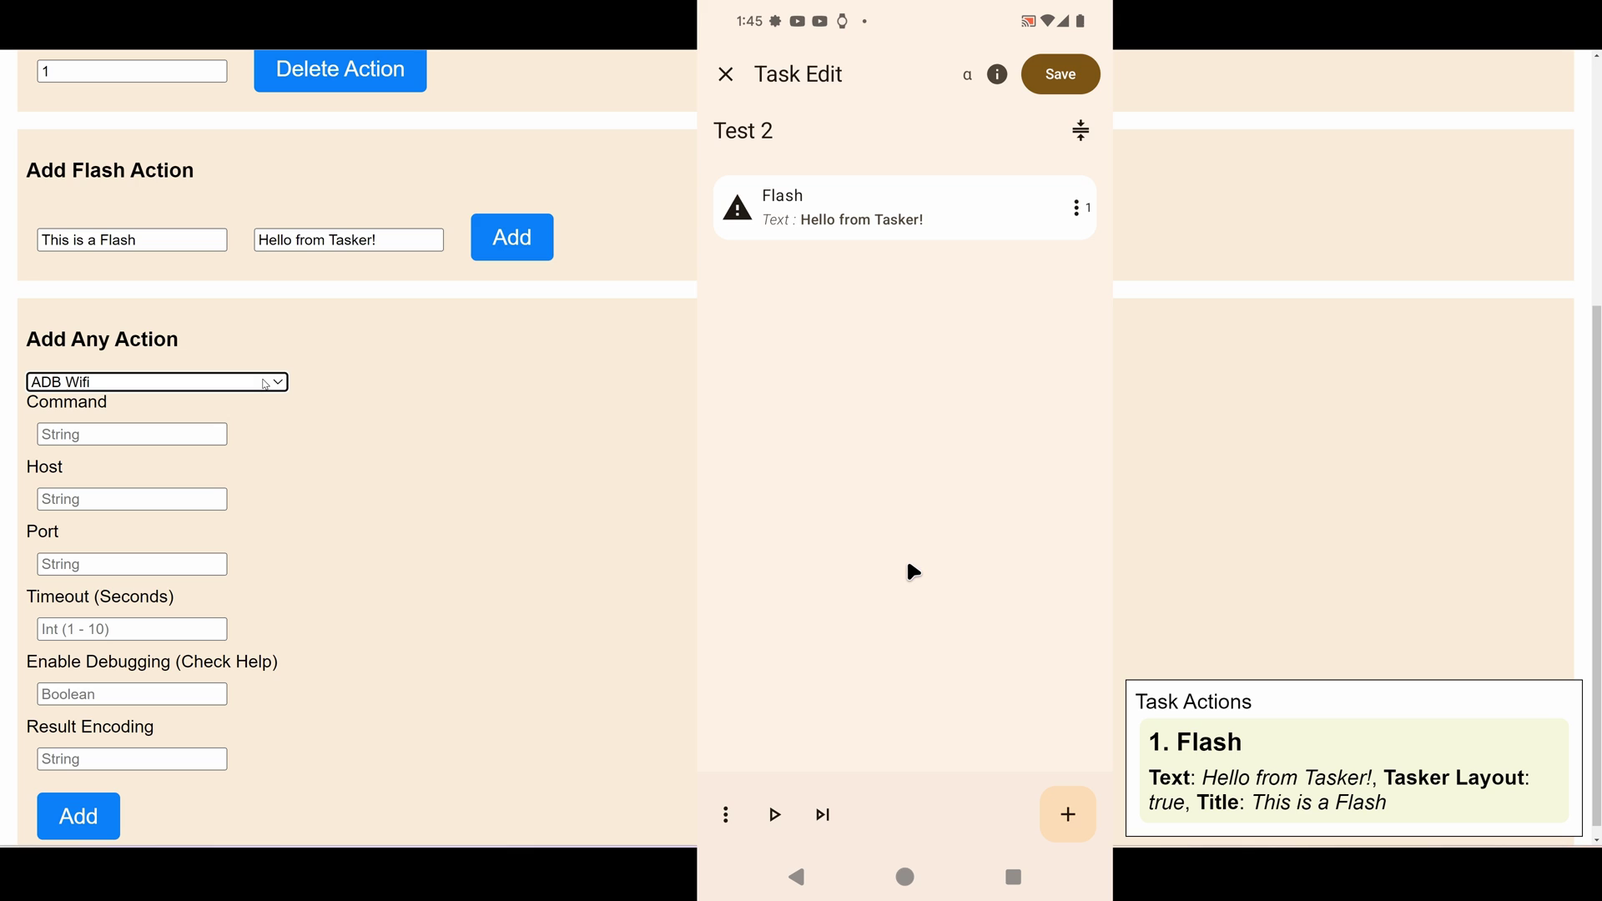
click(266, 384)
click(266, 384)
click(266, 384)
text(media v)
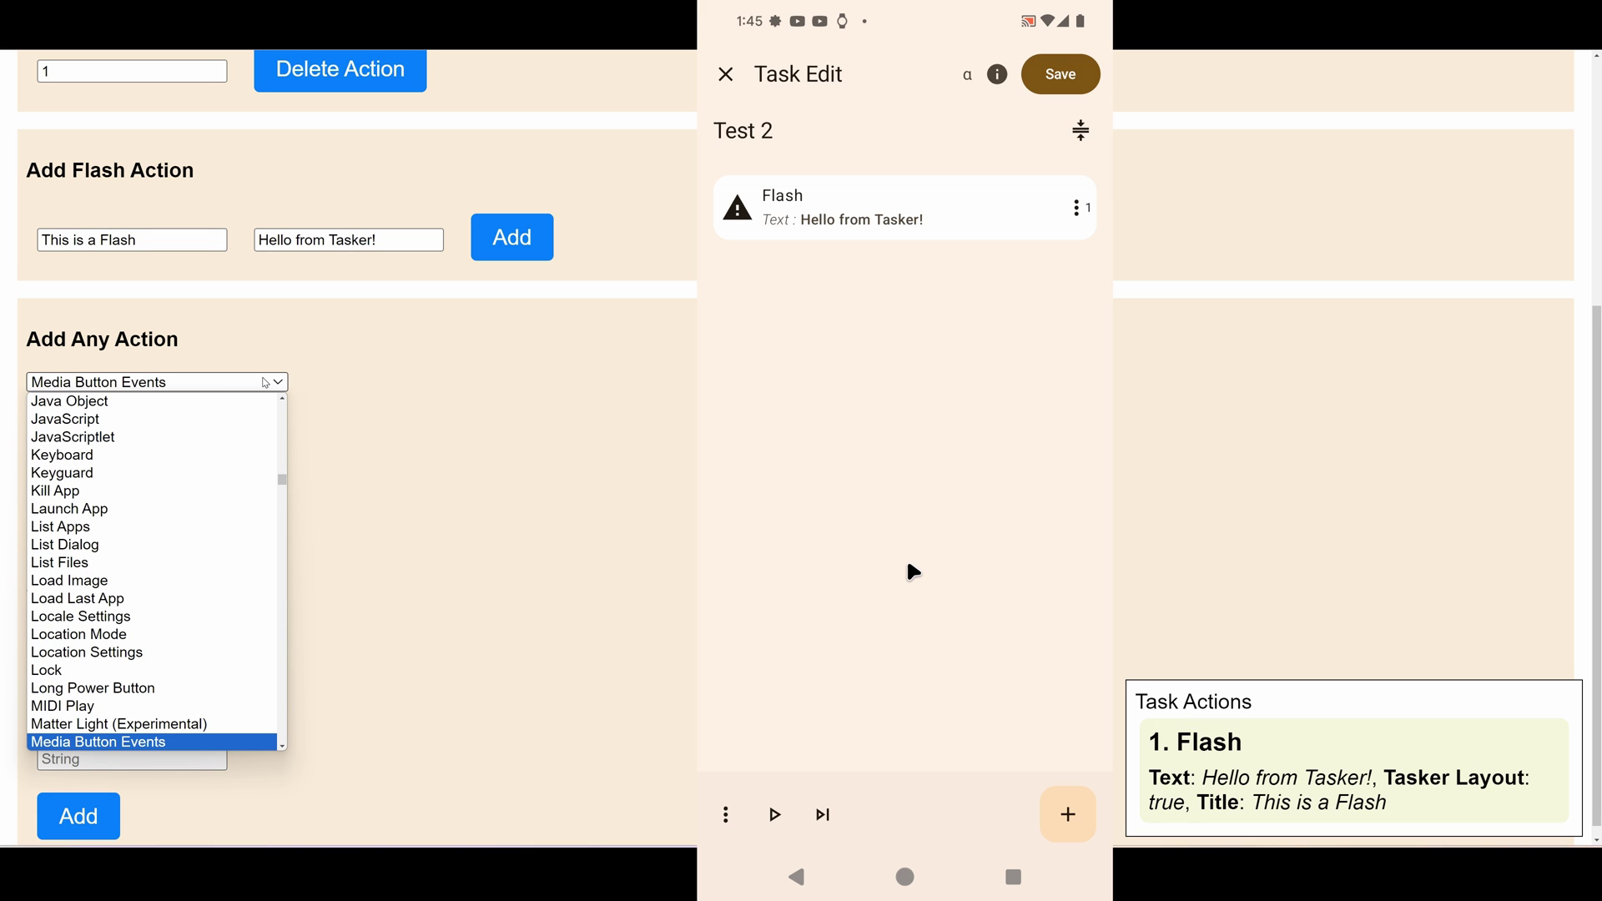
key(Return)
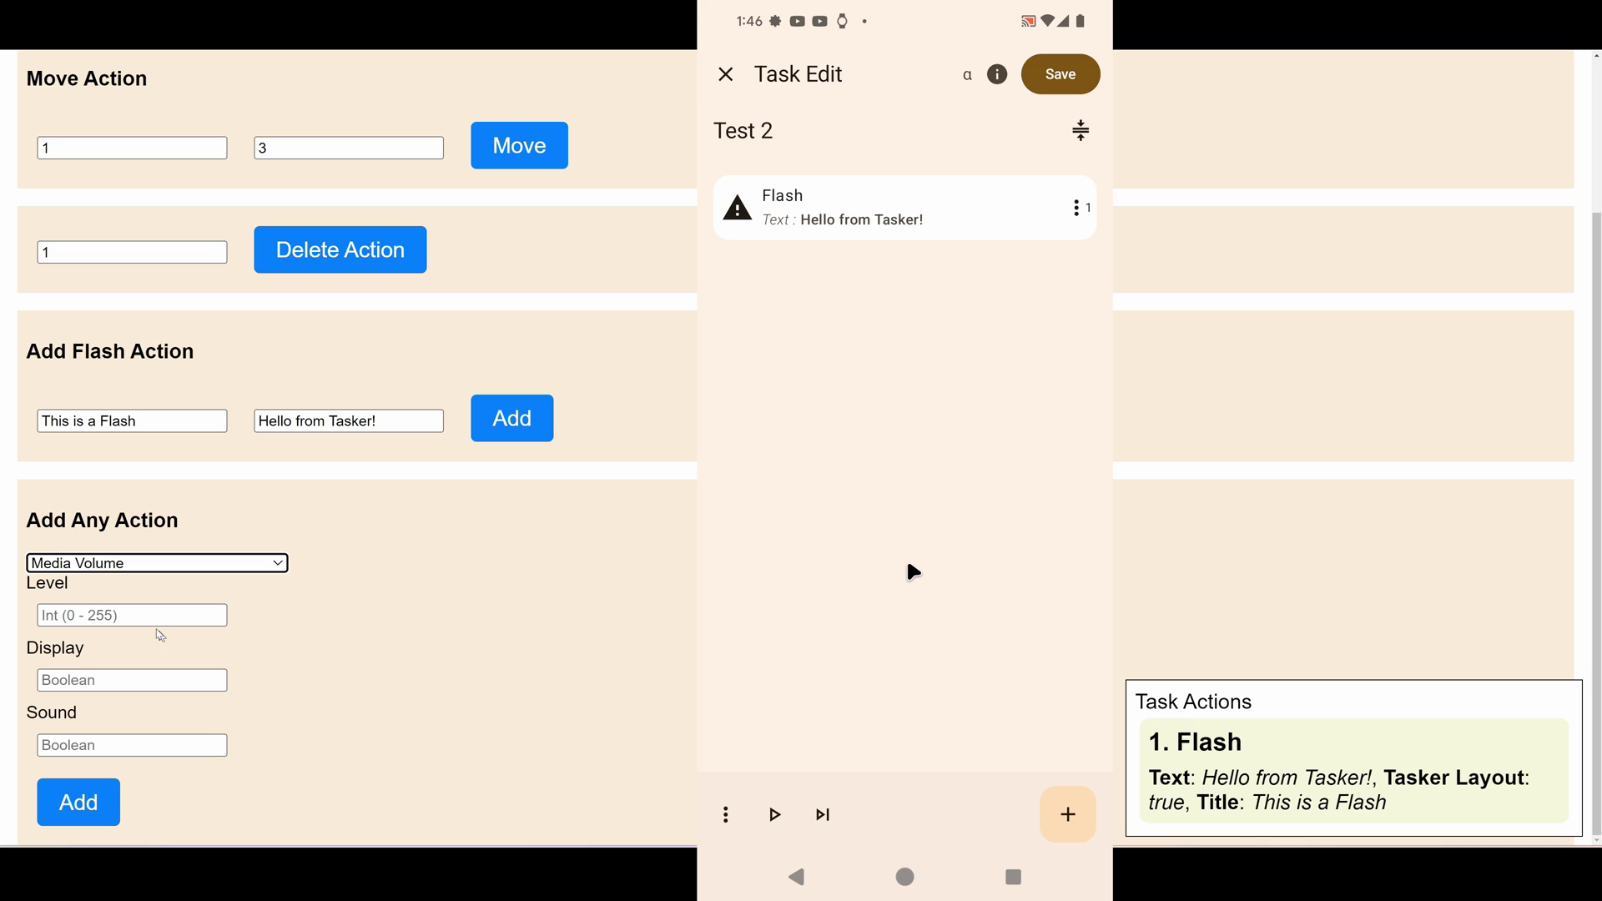
- Set Level to 20 and Display to true, then add the action
click(156, 617)
text(20)
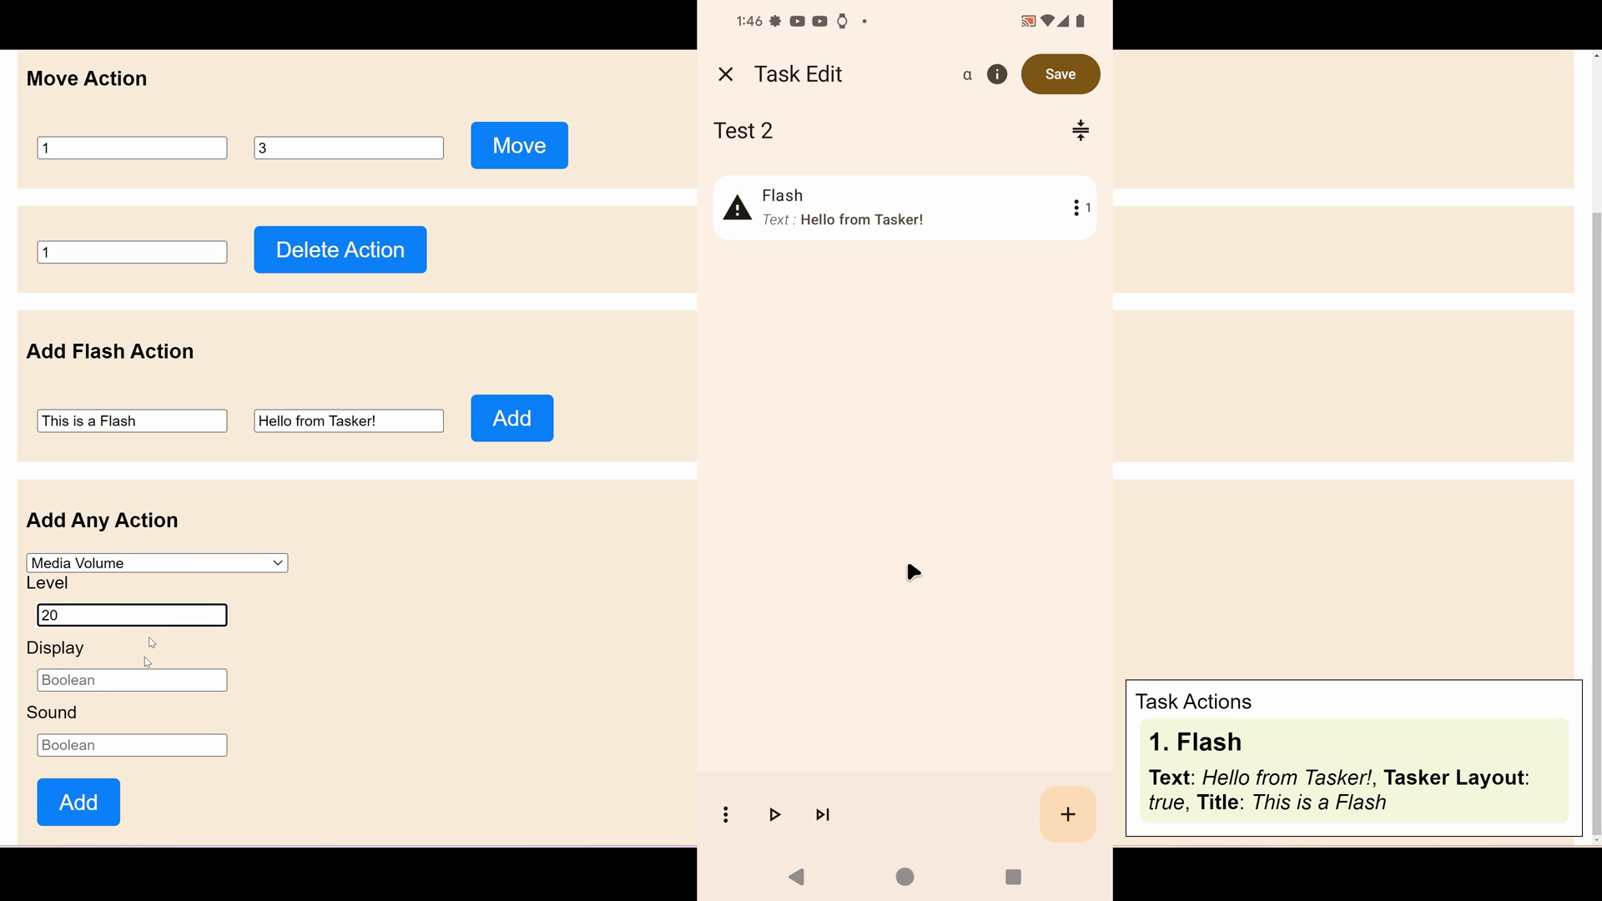
click(141, 680)
text(true)
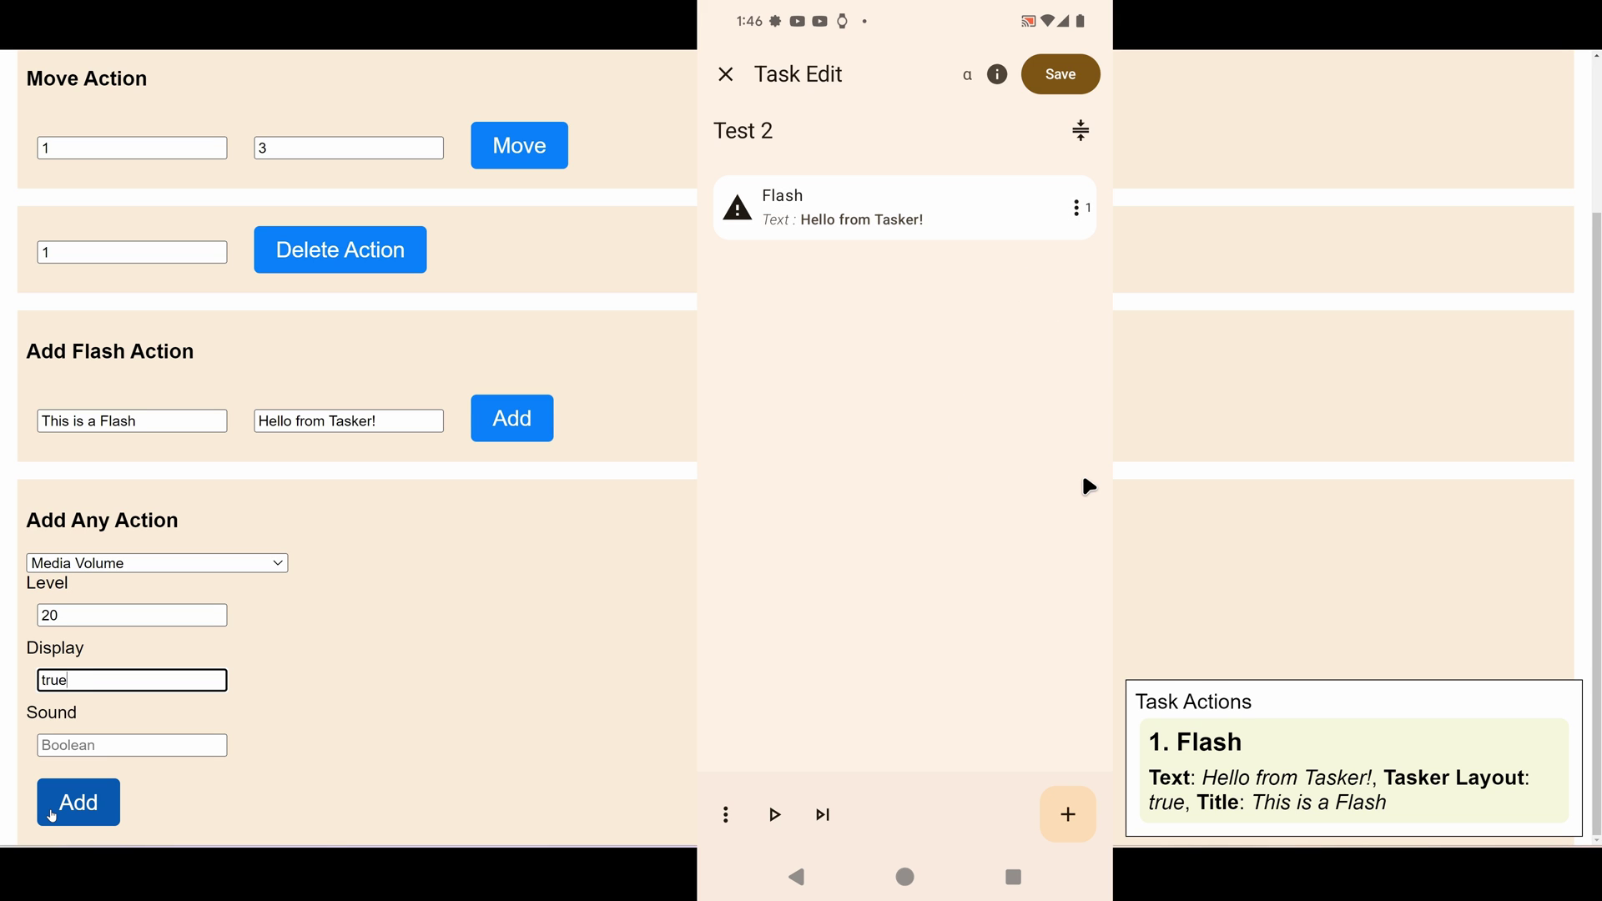
click(52, 816)
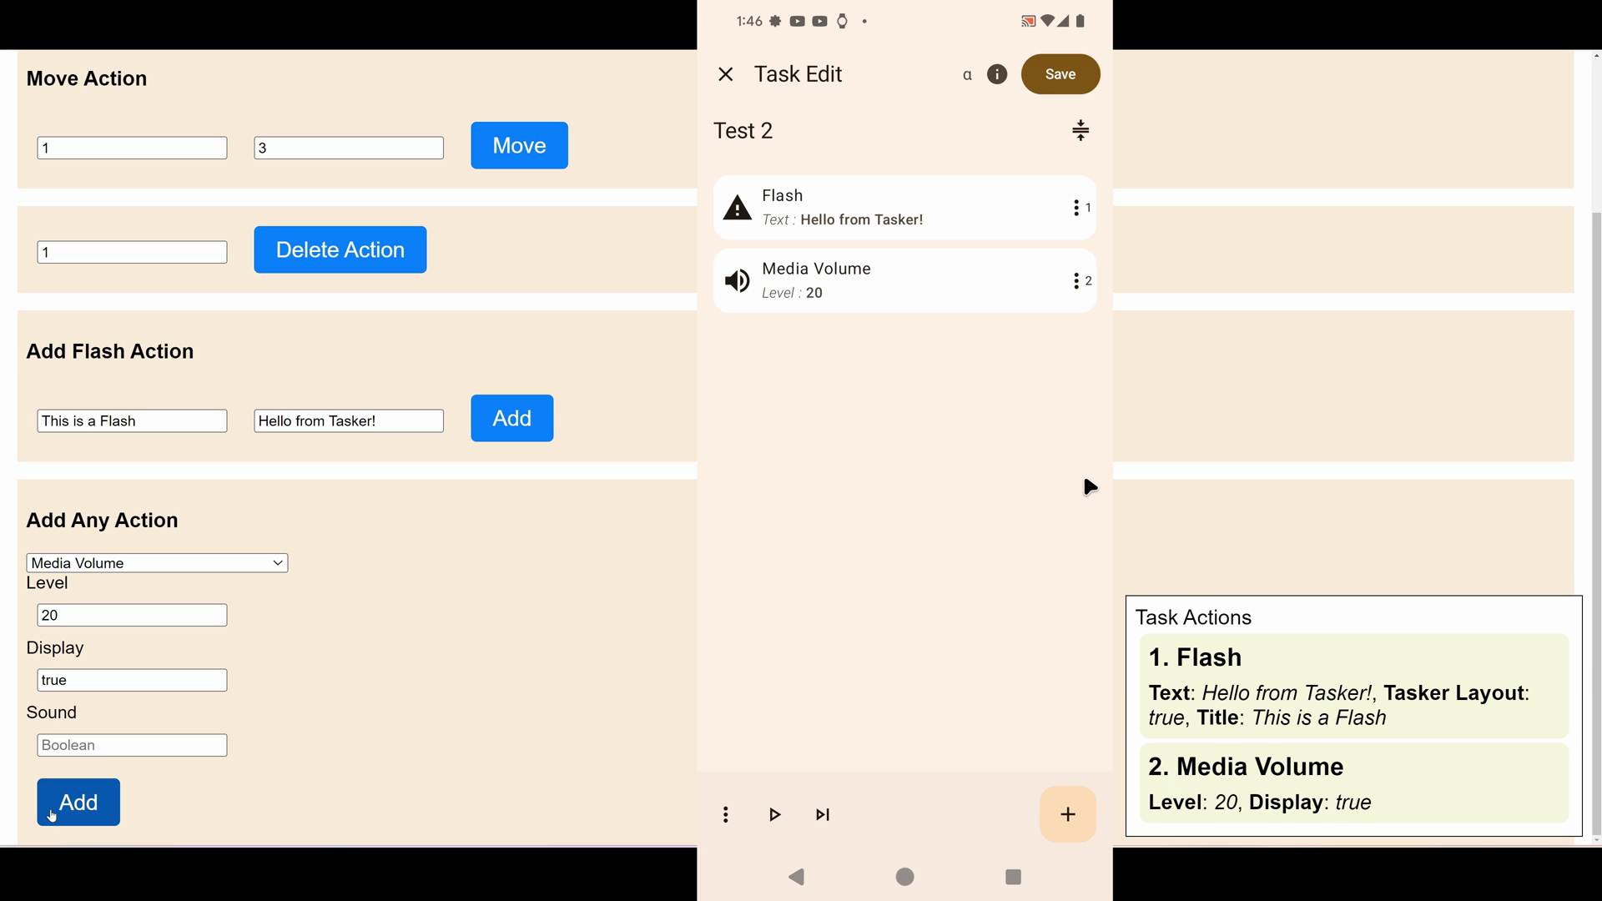
- Select Array Set as the action type in the Add Any Action form
click(135, 565)
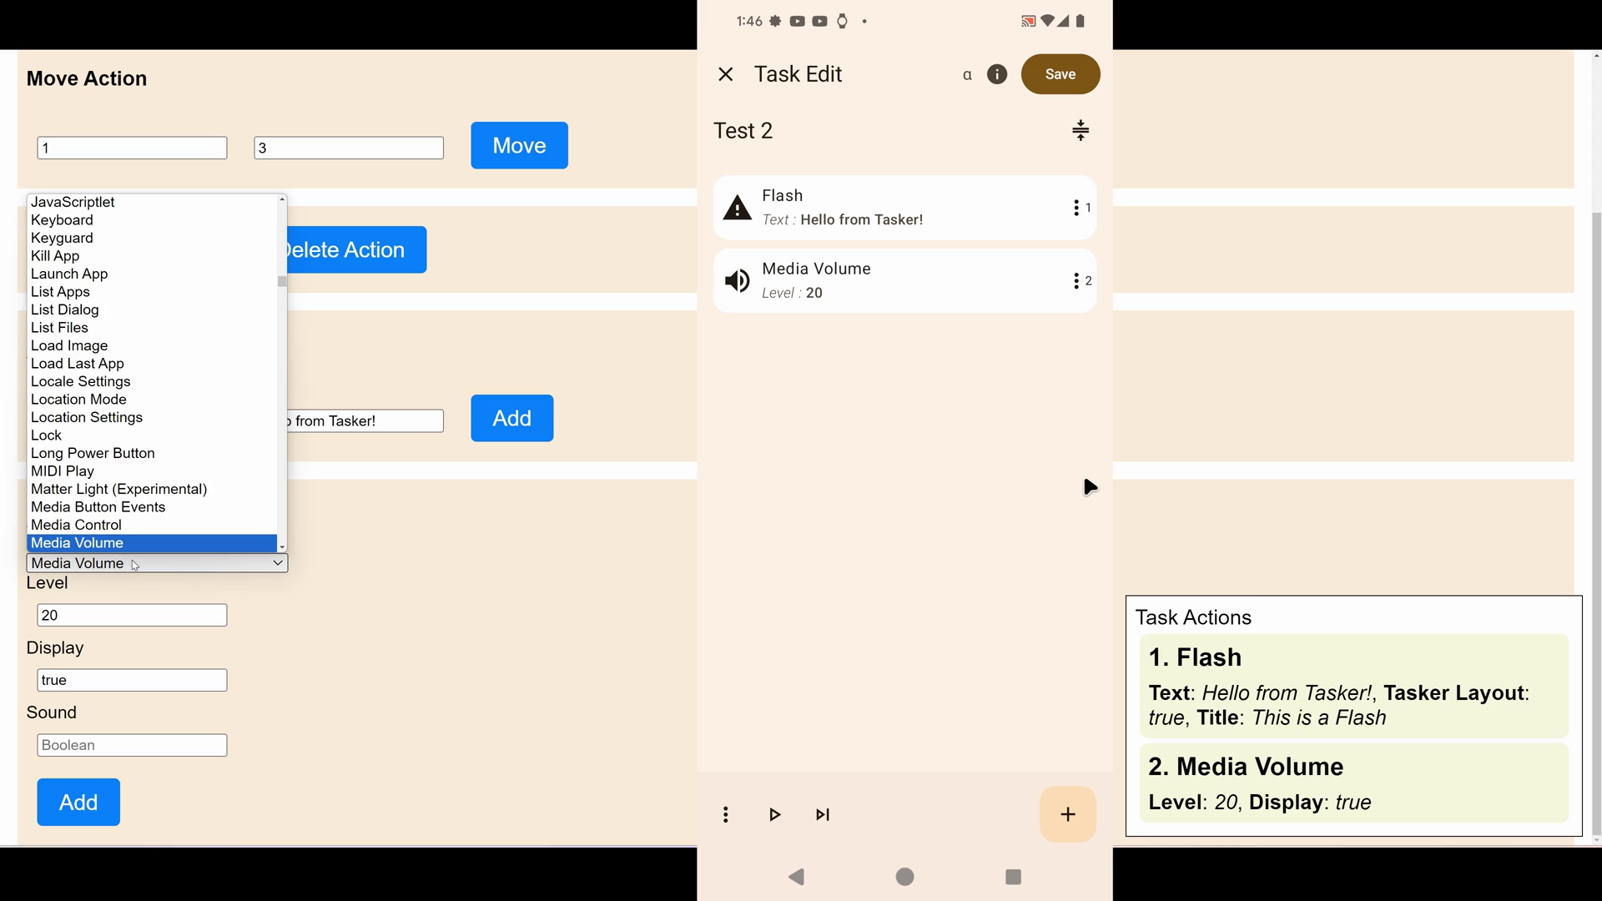
text(fo)
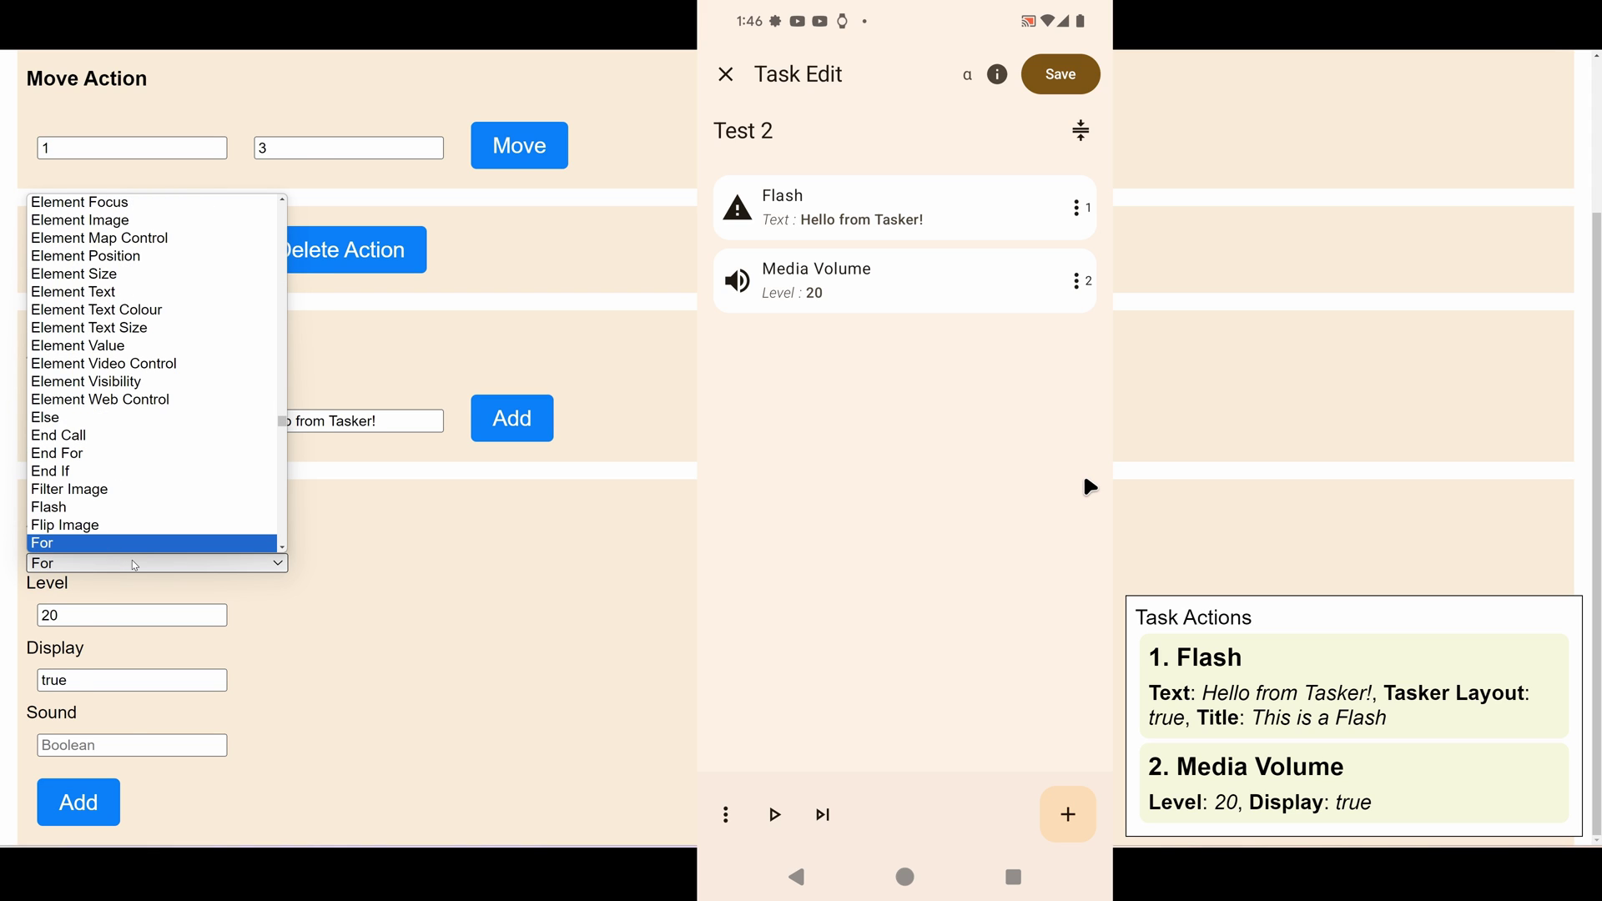
key(Return)
click(135, 566)
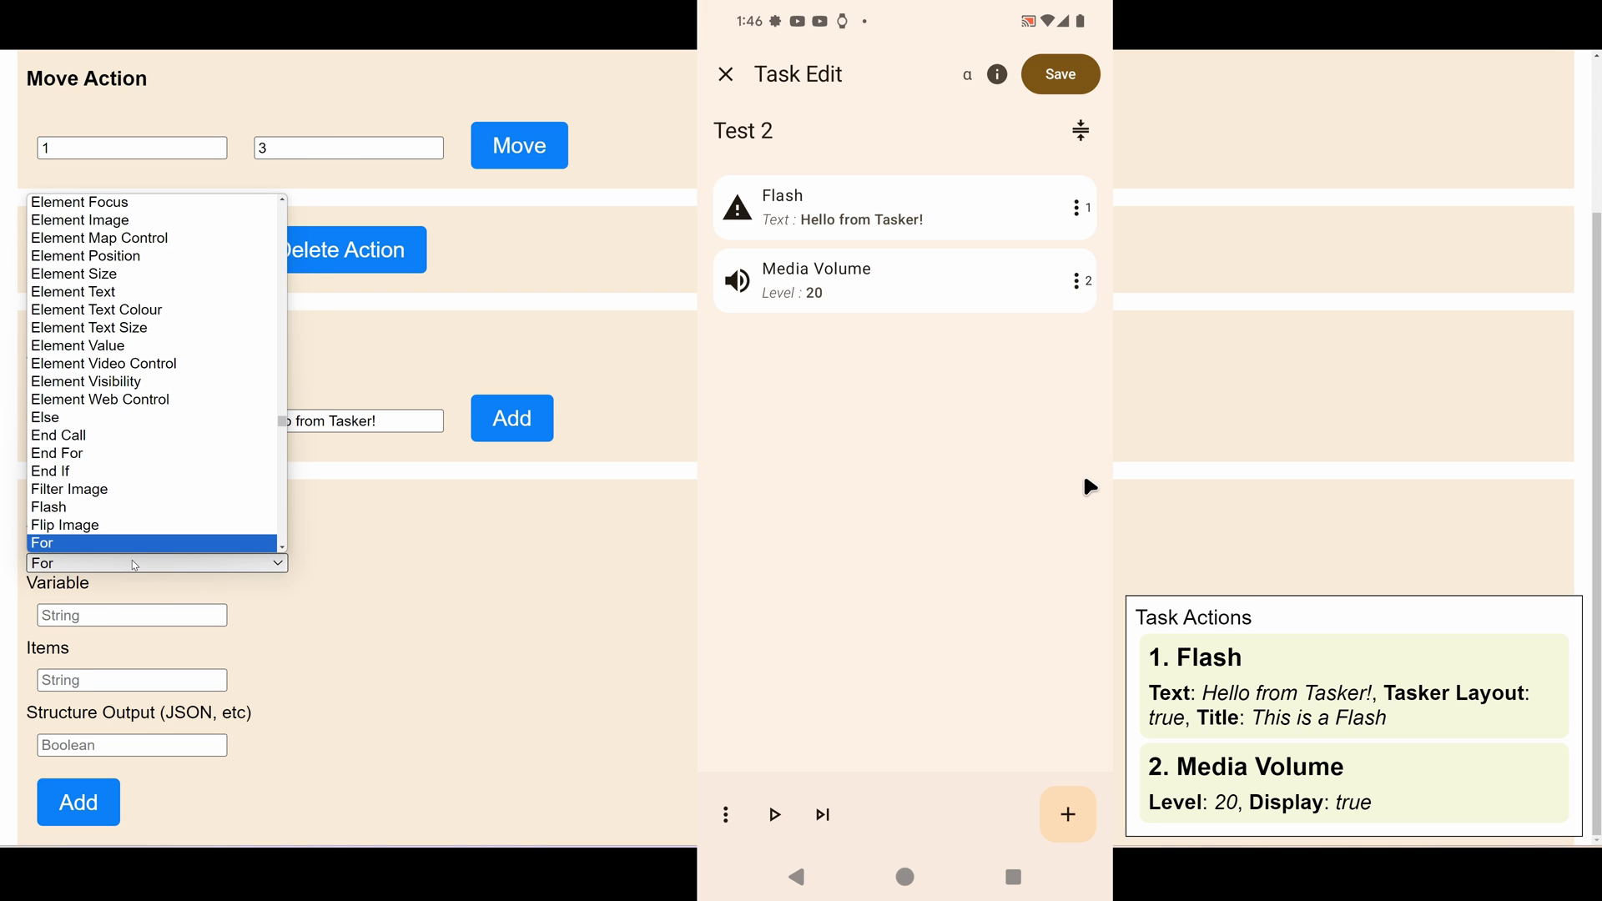
text(ar)
key(Down)
key(Down)
key(Down)
key(Down)
key(Down)
key(Down)
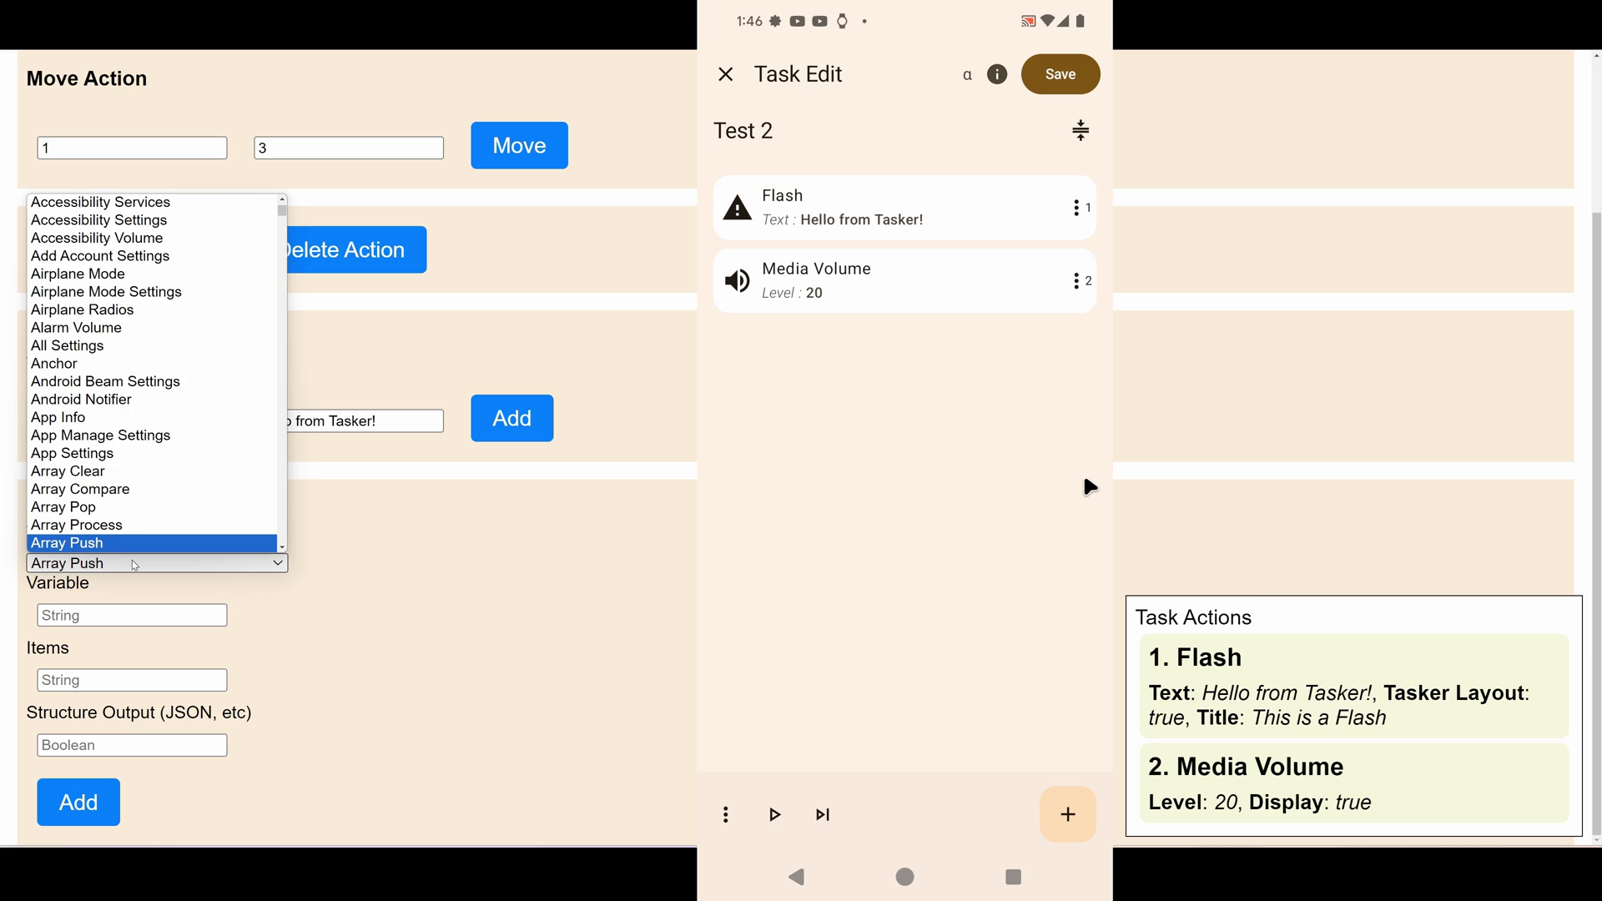
key(Up)
key(Return)
- Fill in Variable Array %array, Values 1,2,3 and Splitter ",", then add the action
click(135, 618)
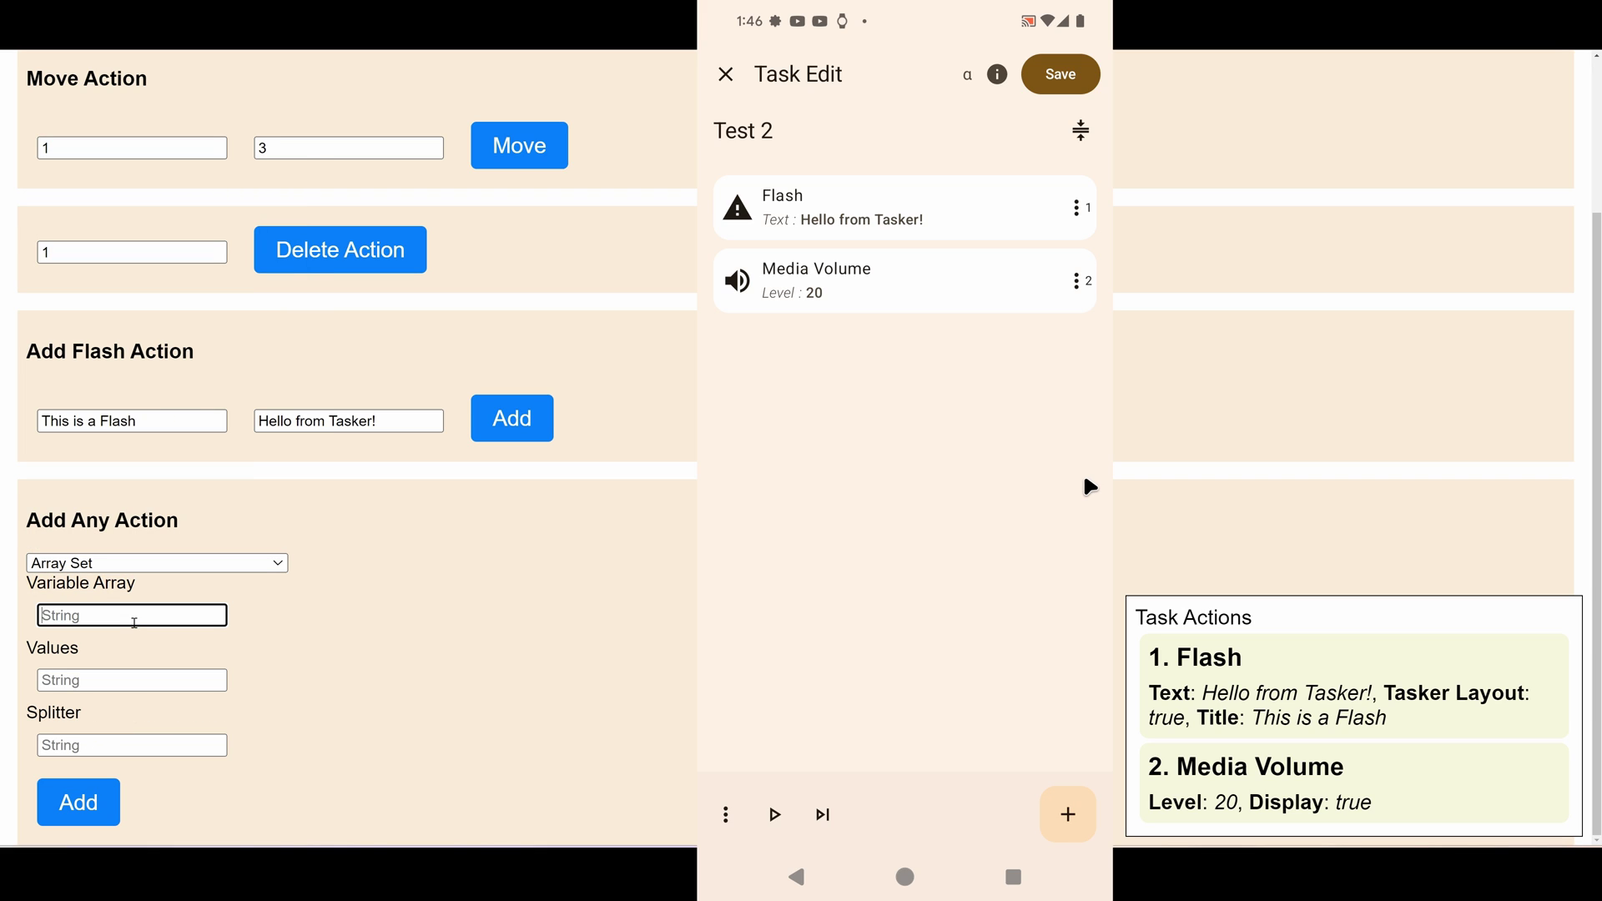
text(%array)
key(Tab)
text(1,2,3)
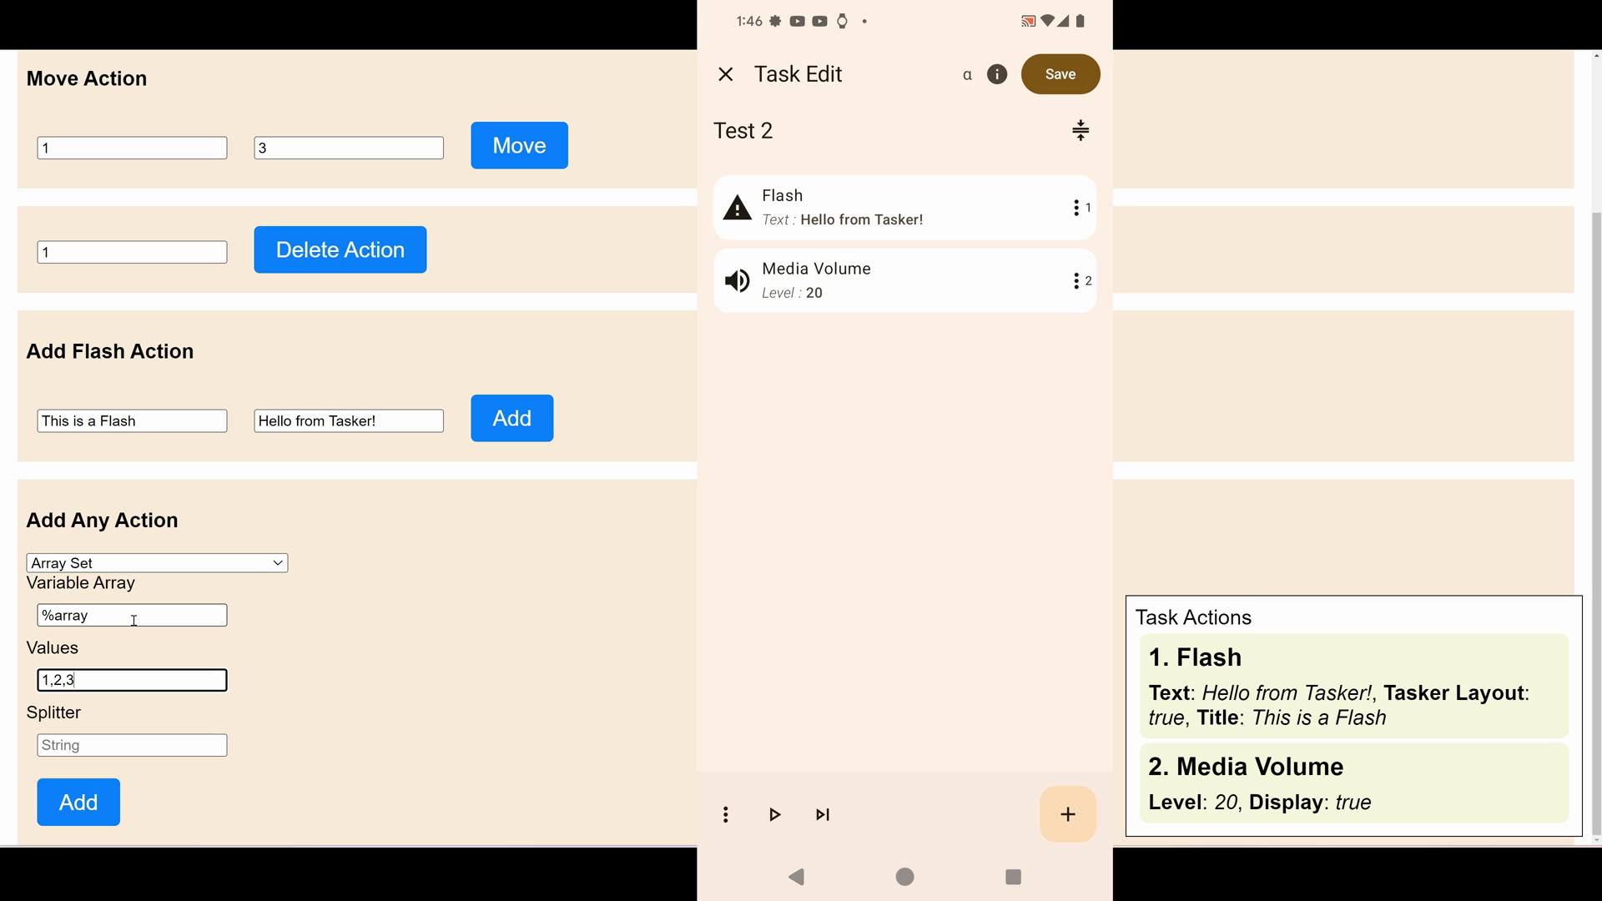
key(Tab)
text(,)
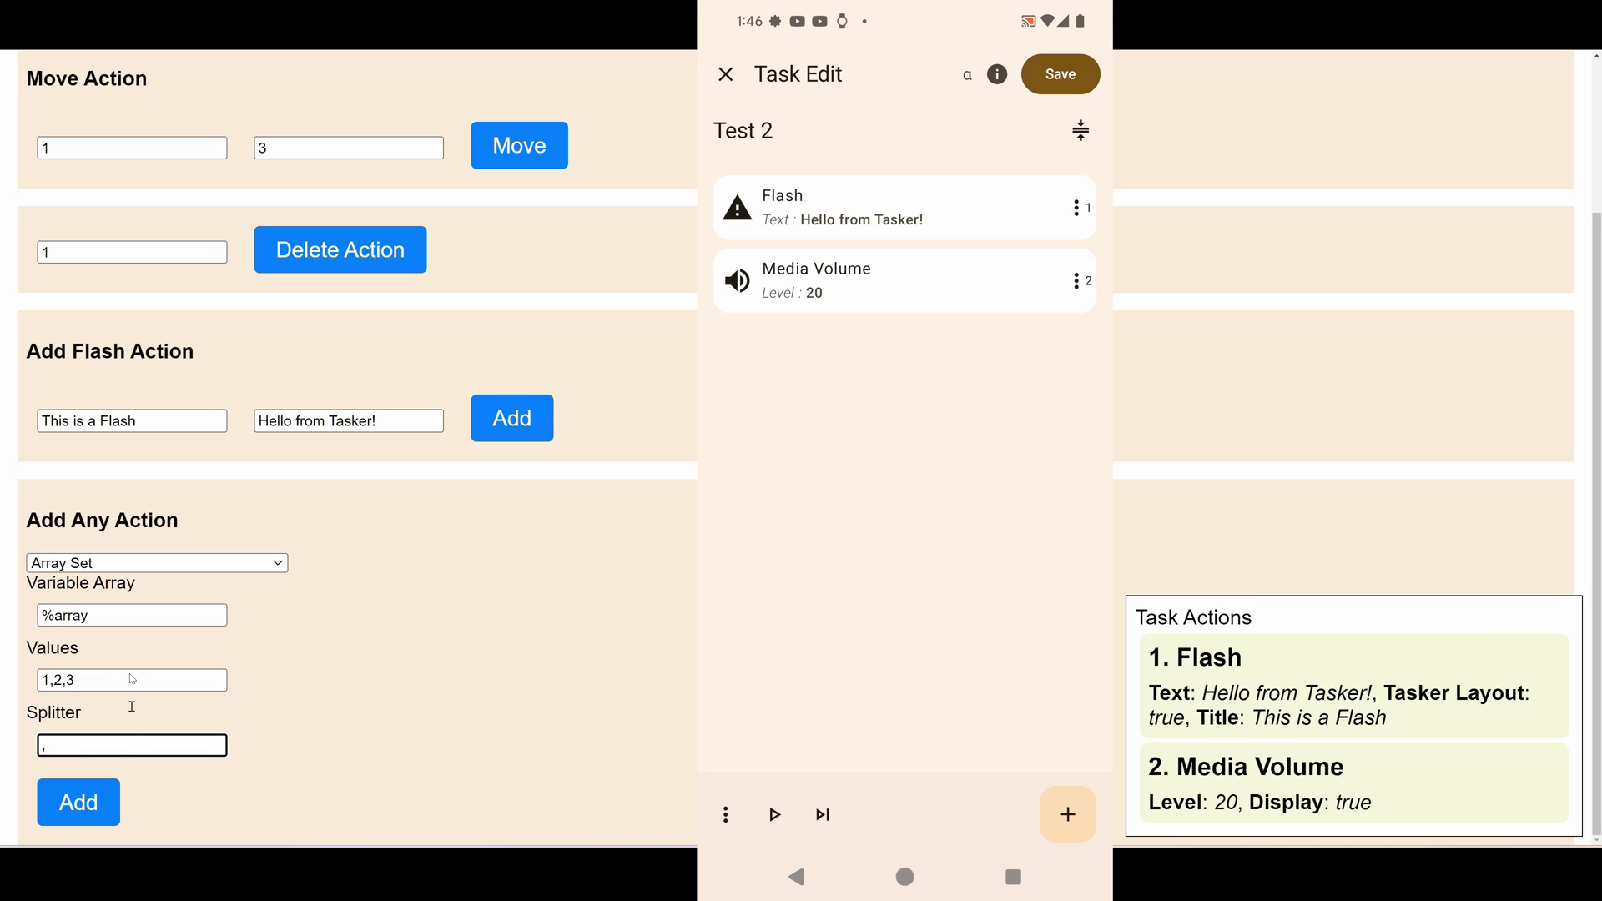
click(86, 814)
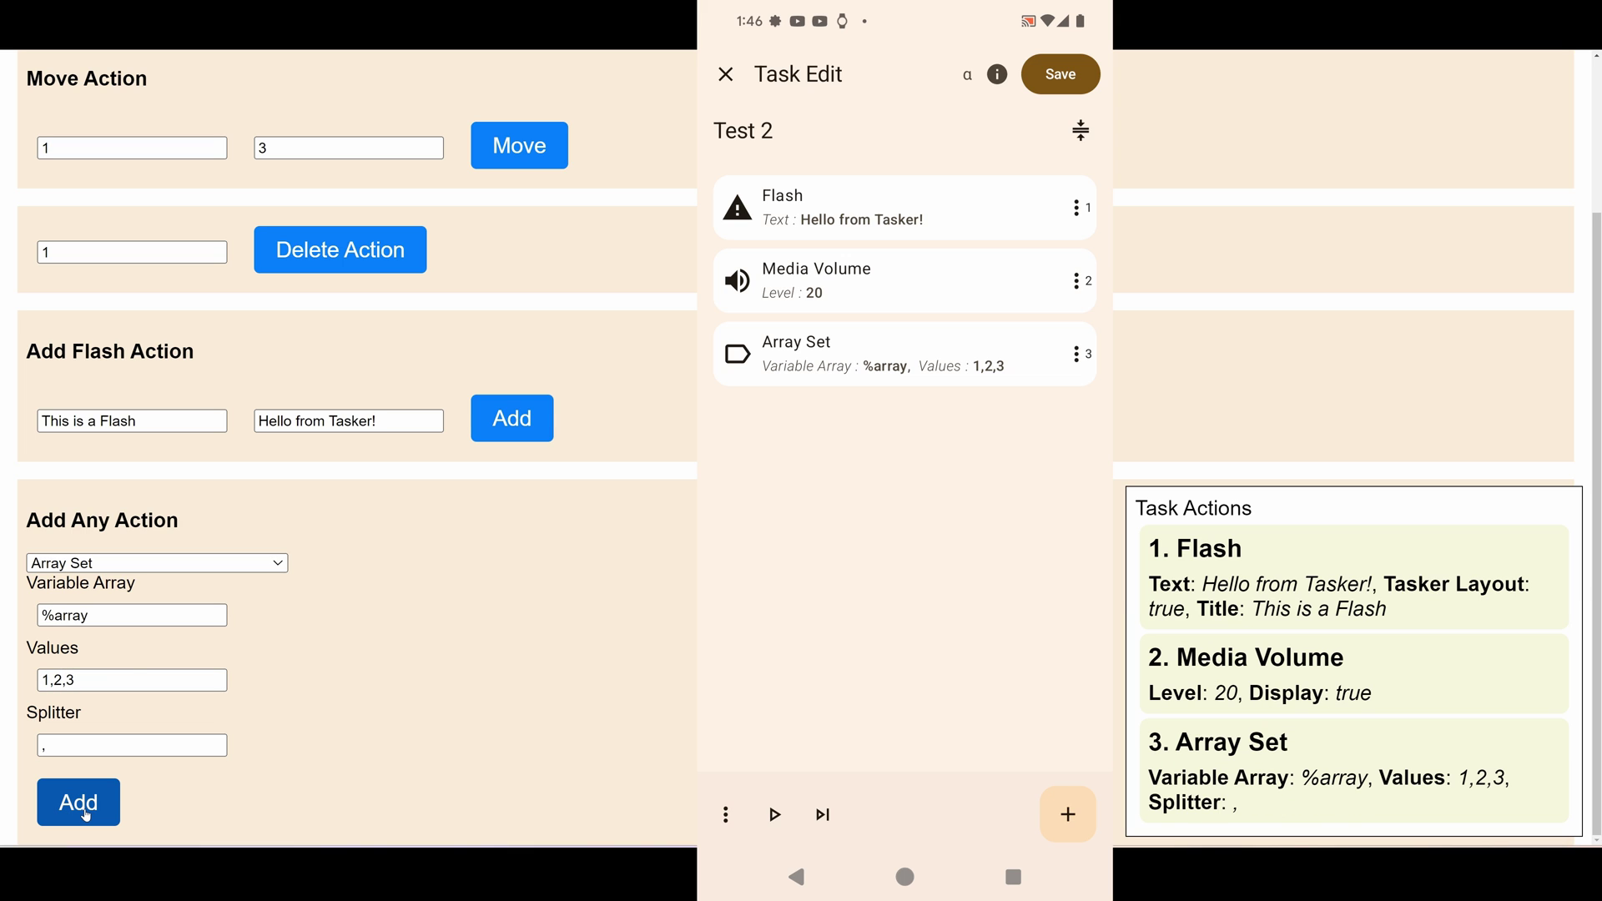
- Add a For action with Variable %item and Items %array()
click(127, 576)
text(for)
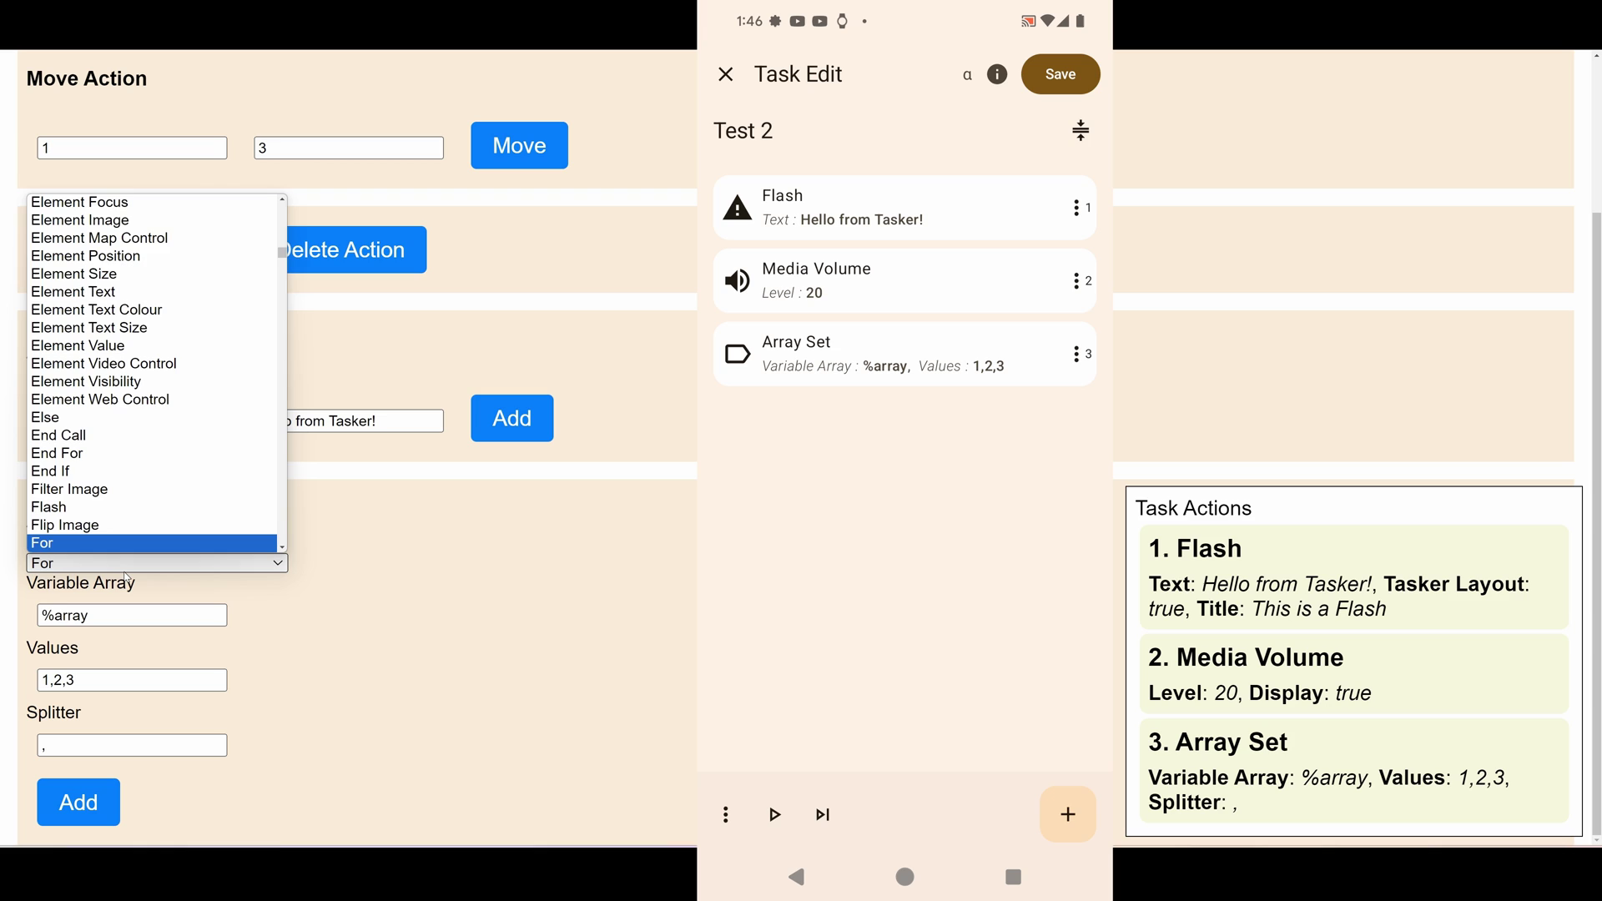
key(Return)
click(135, 615)
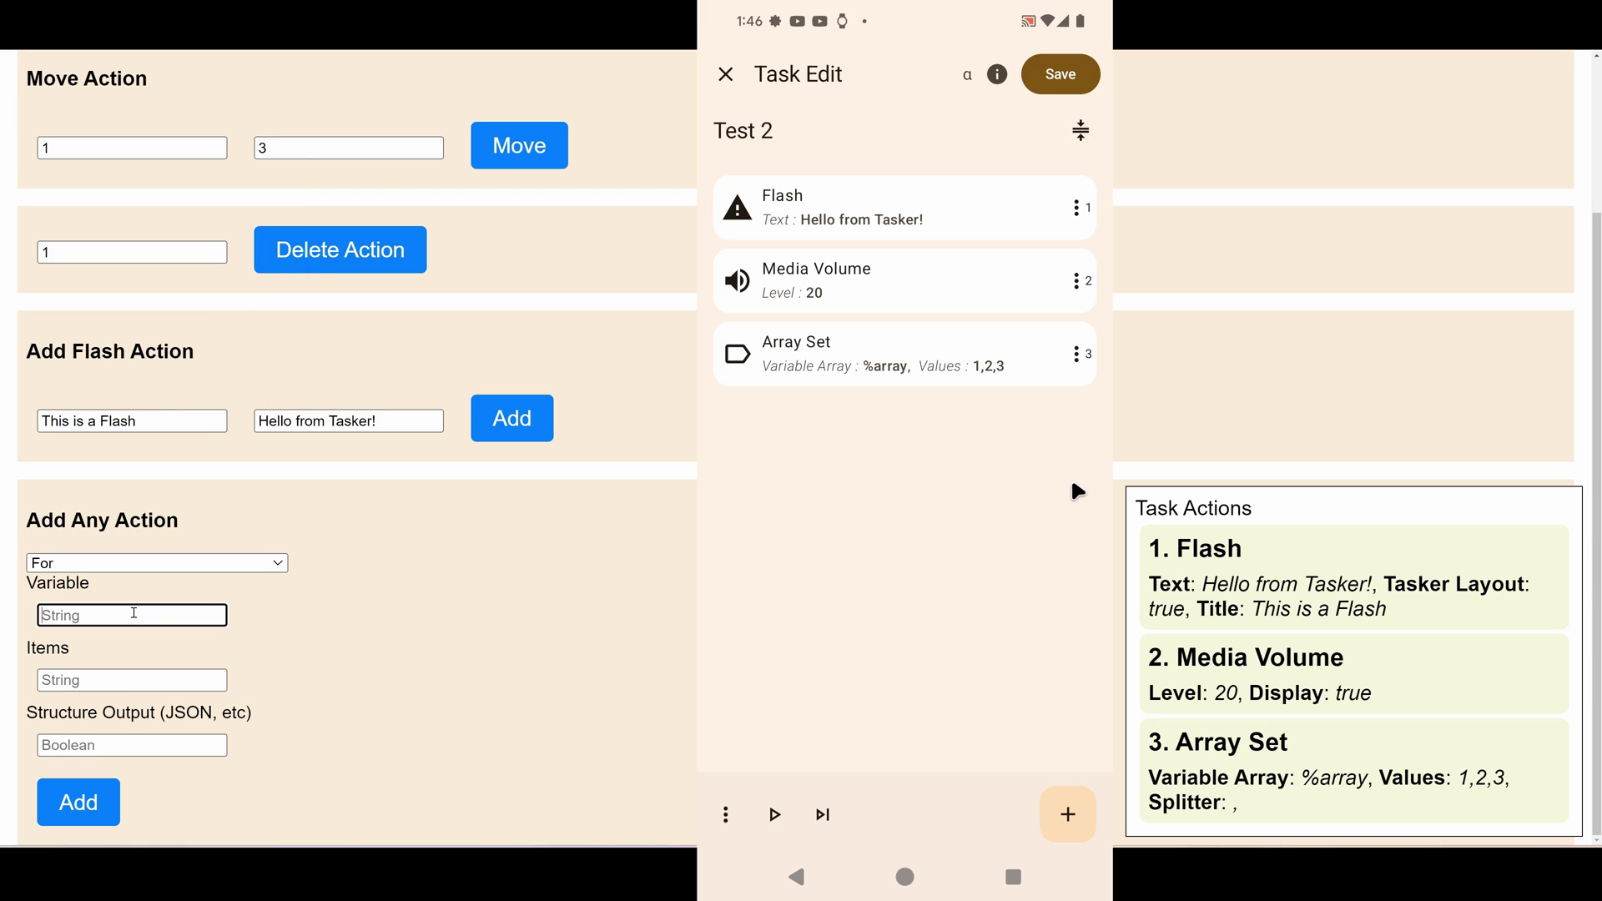
text(%item)
key(Tab)
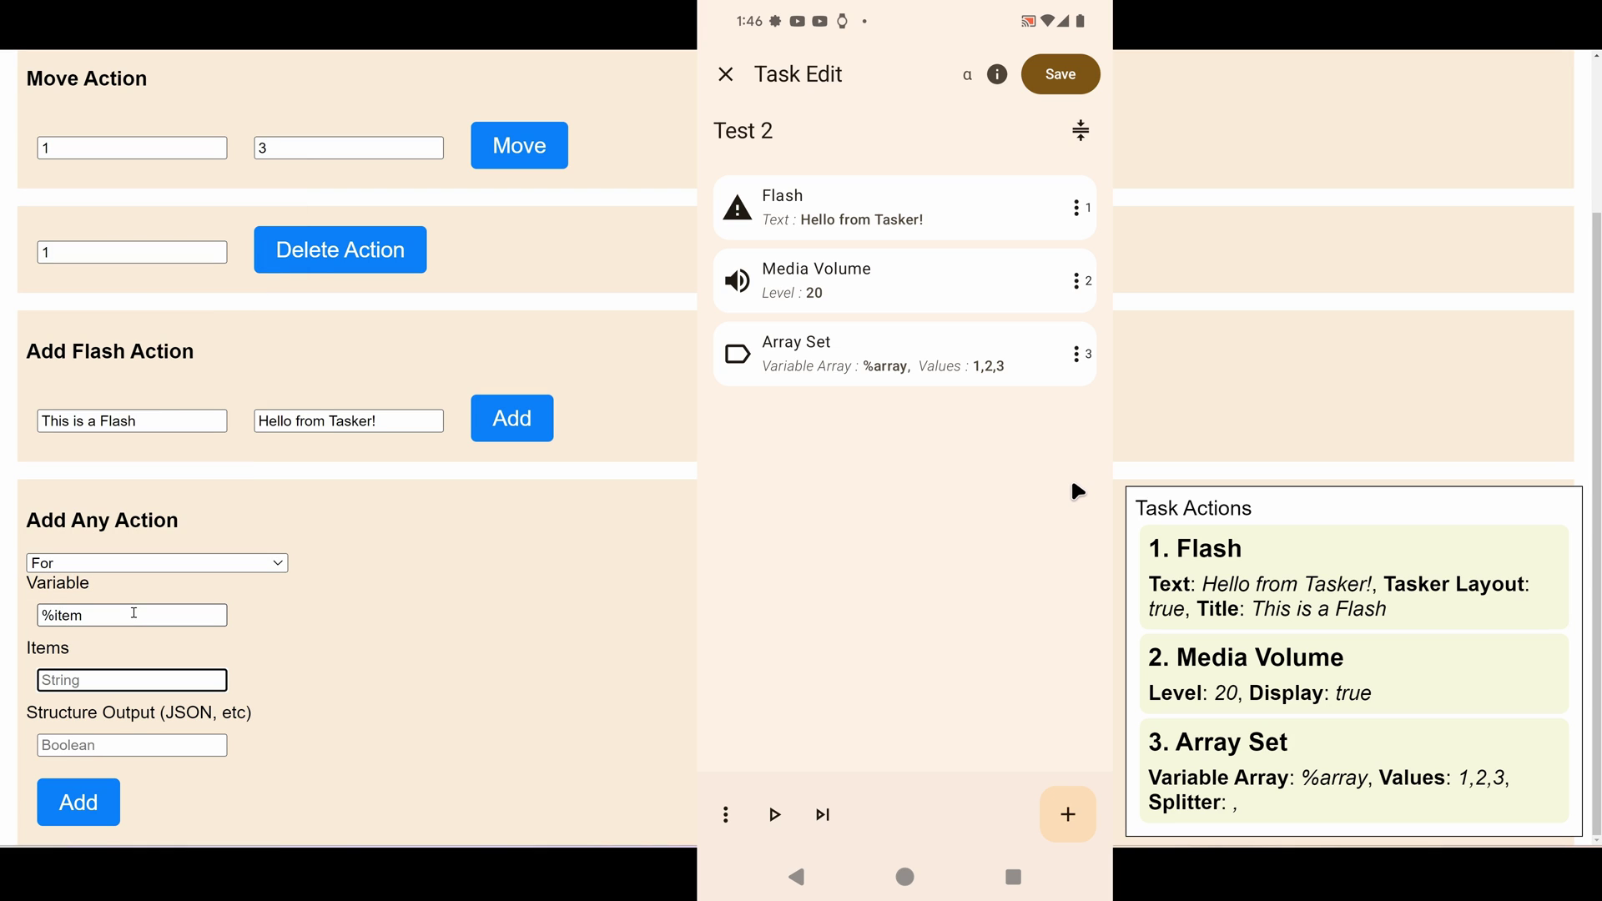
text(%array())
key(Tab)
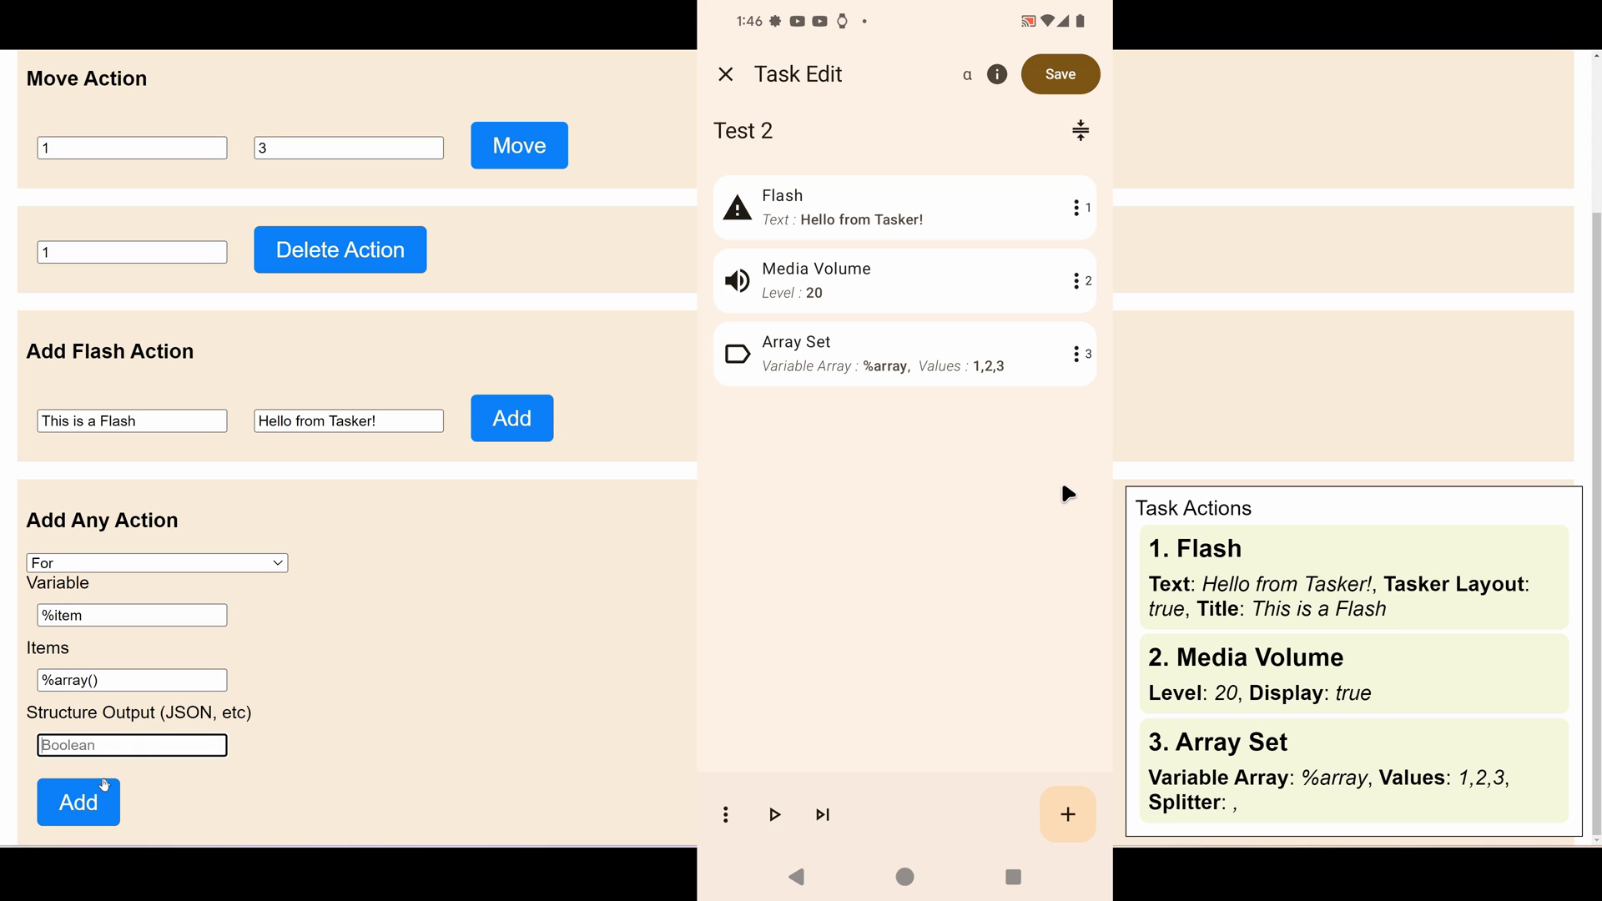
click(100, 787)
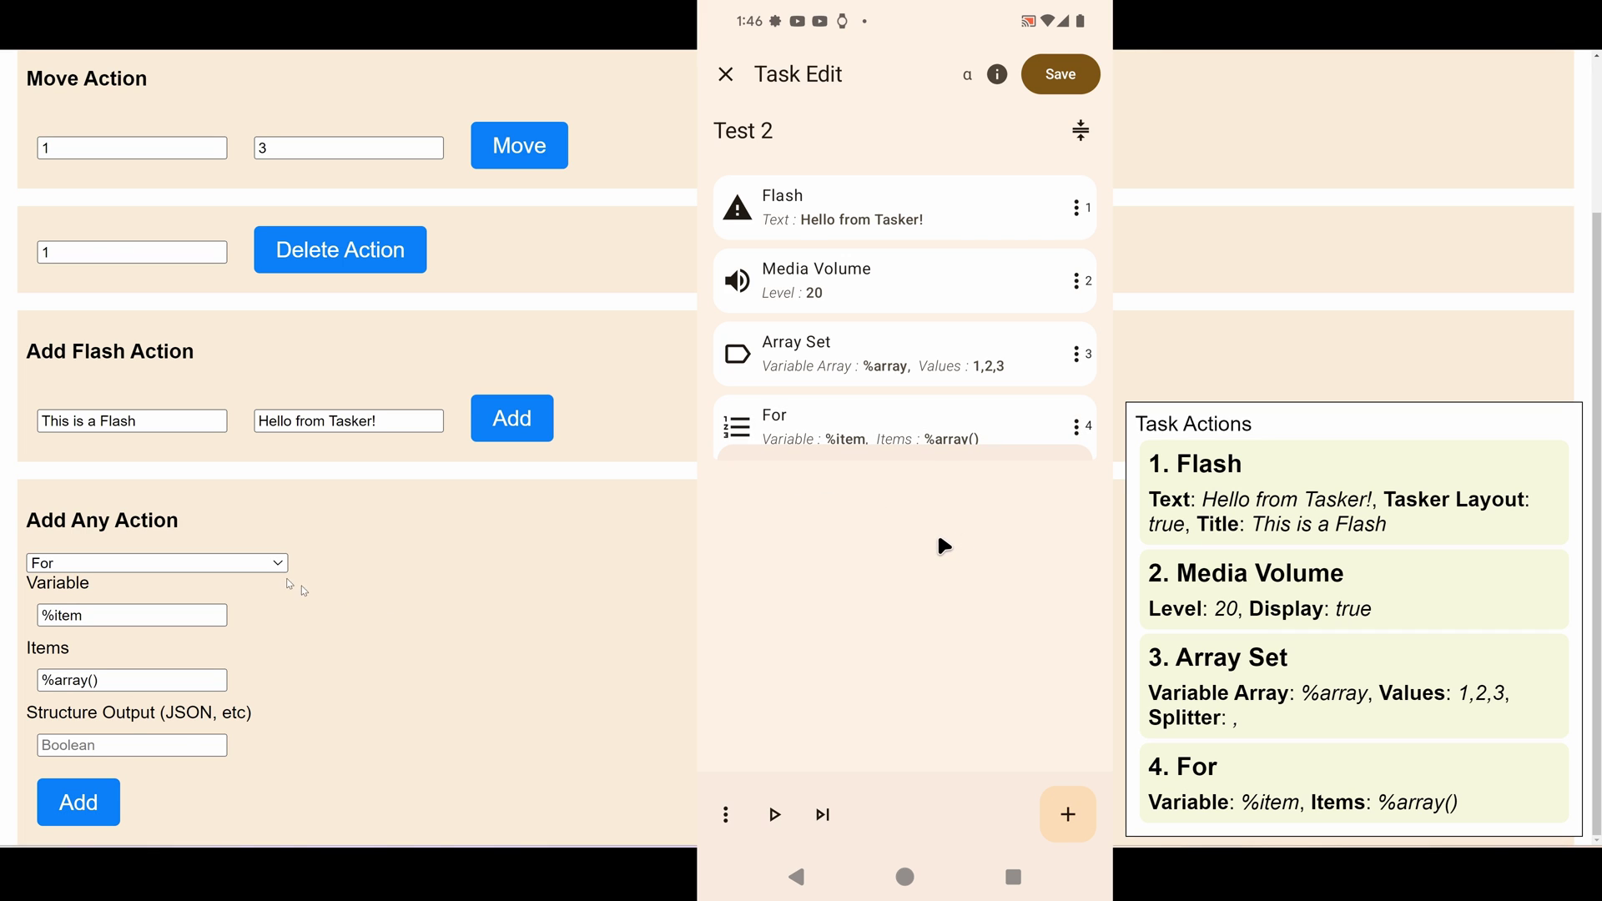
- Choose the Say action with Text %item and Engine:Voice default:default
click(272, 565)
text(say)
key(Return)
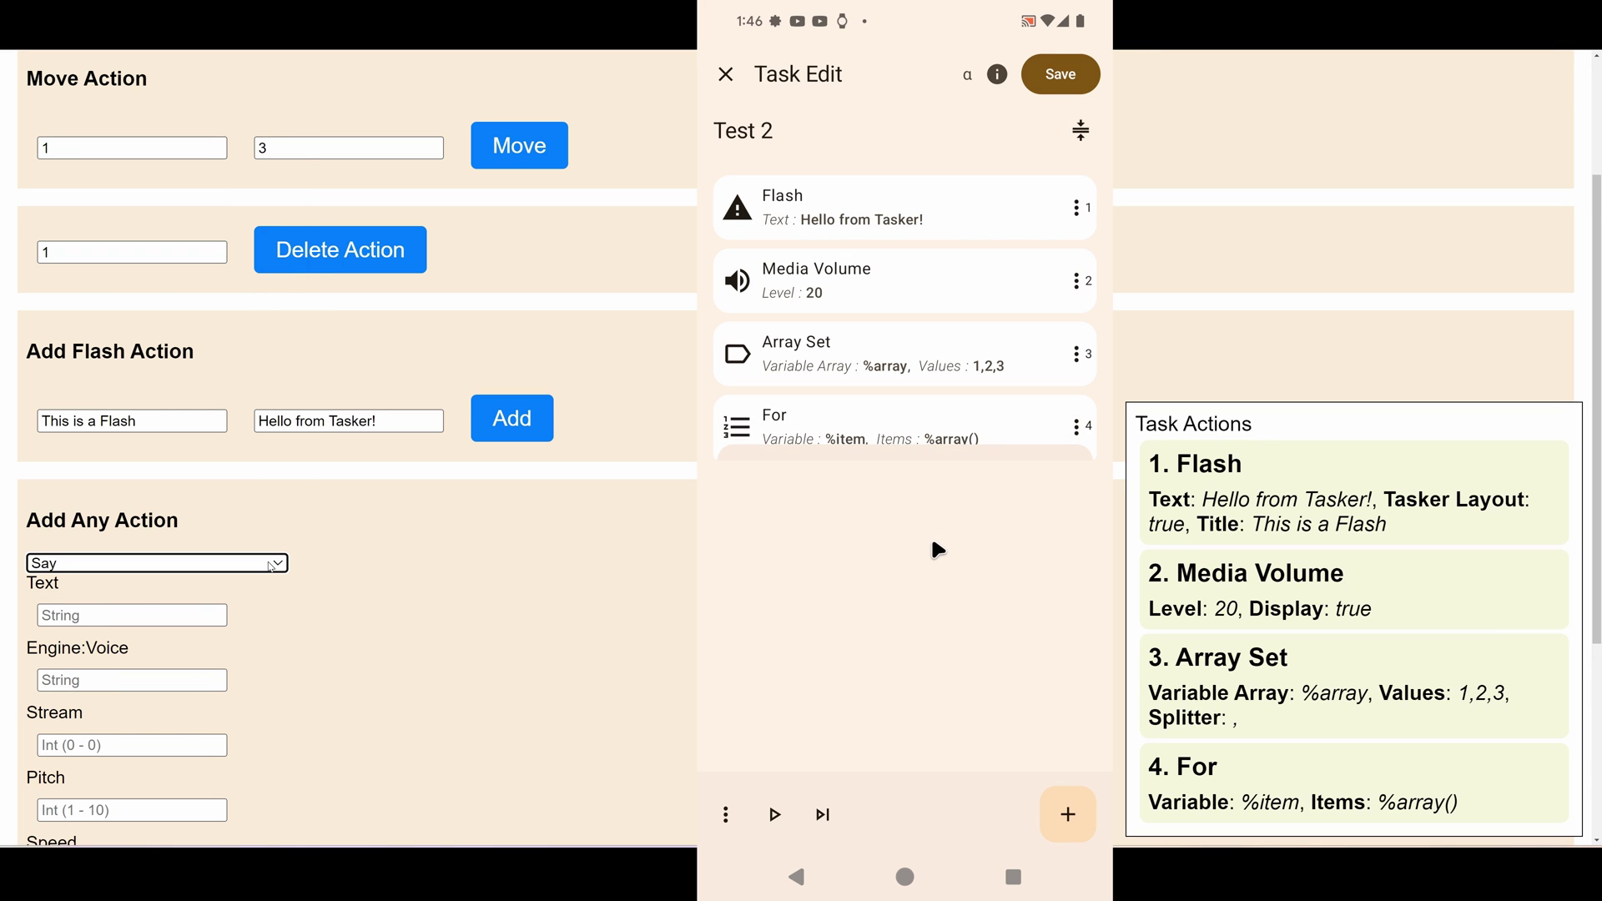
click(187, 618)
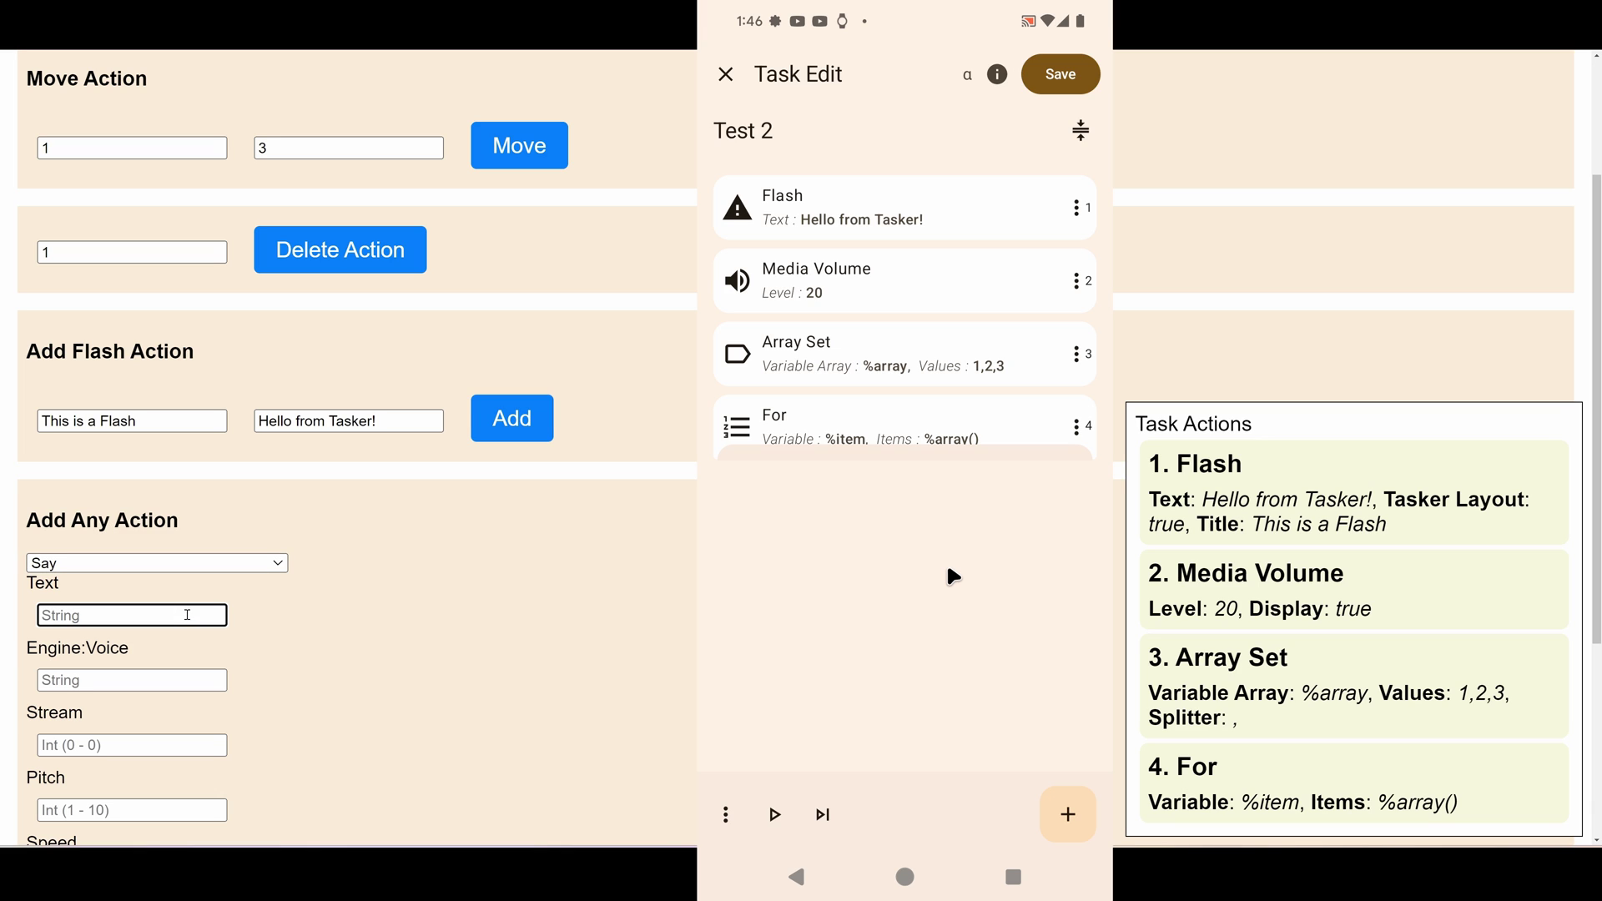
text(%item)
key(Tab)
text(defaul)
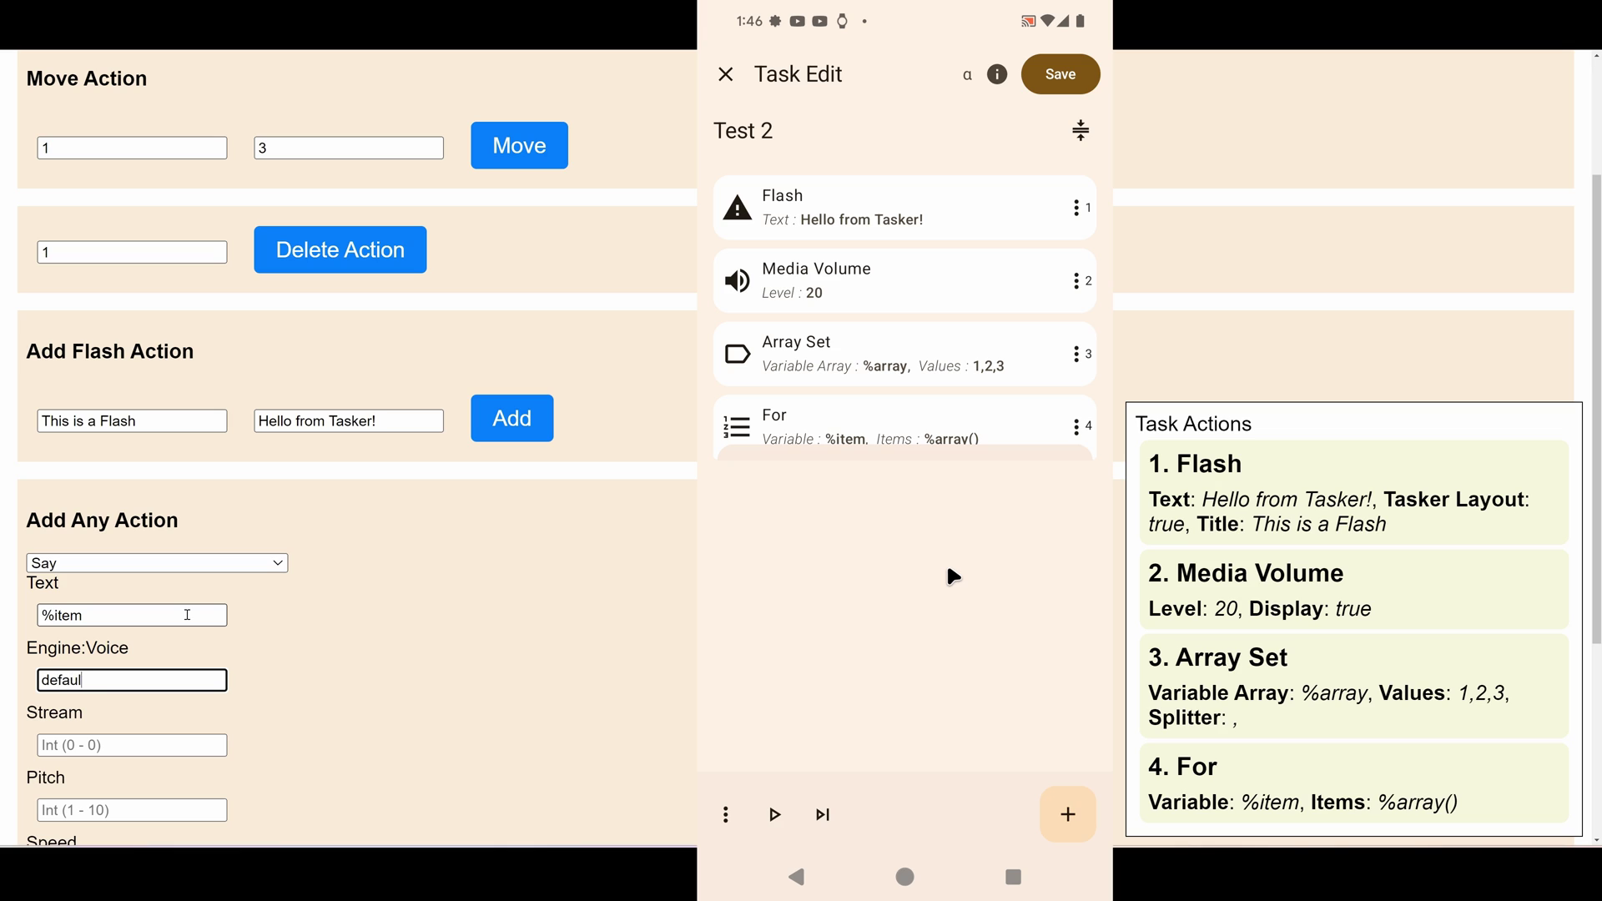
text(t:default)
- Set the Say action's Stream to 3 and add it to the task
click(126, 746)
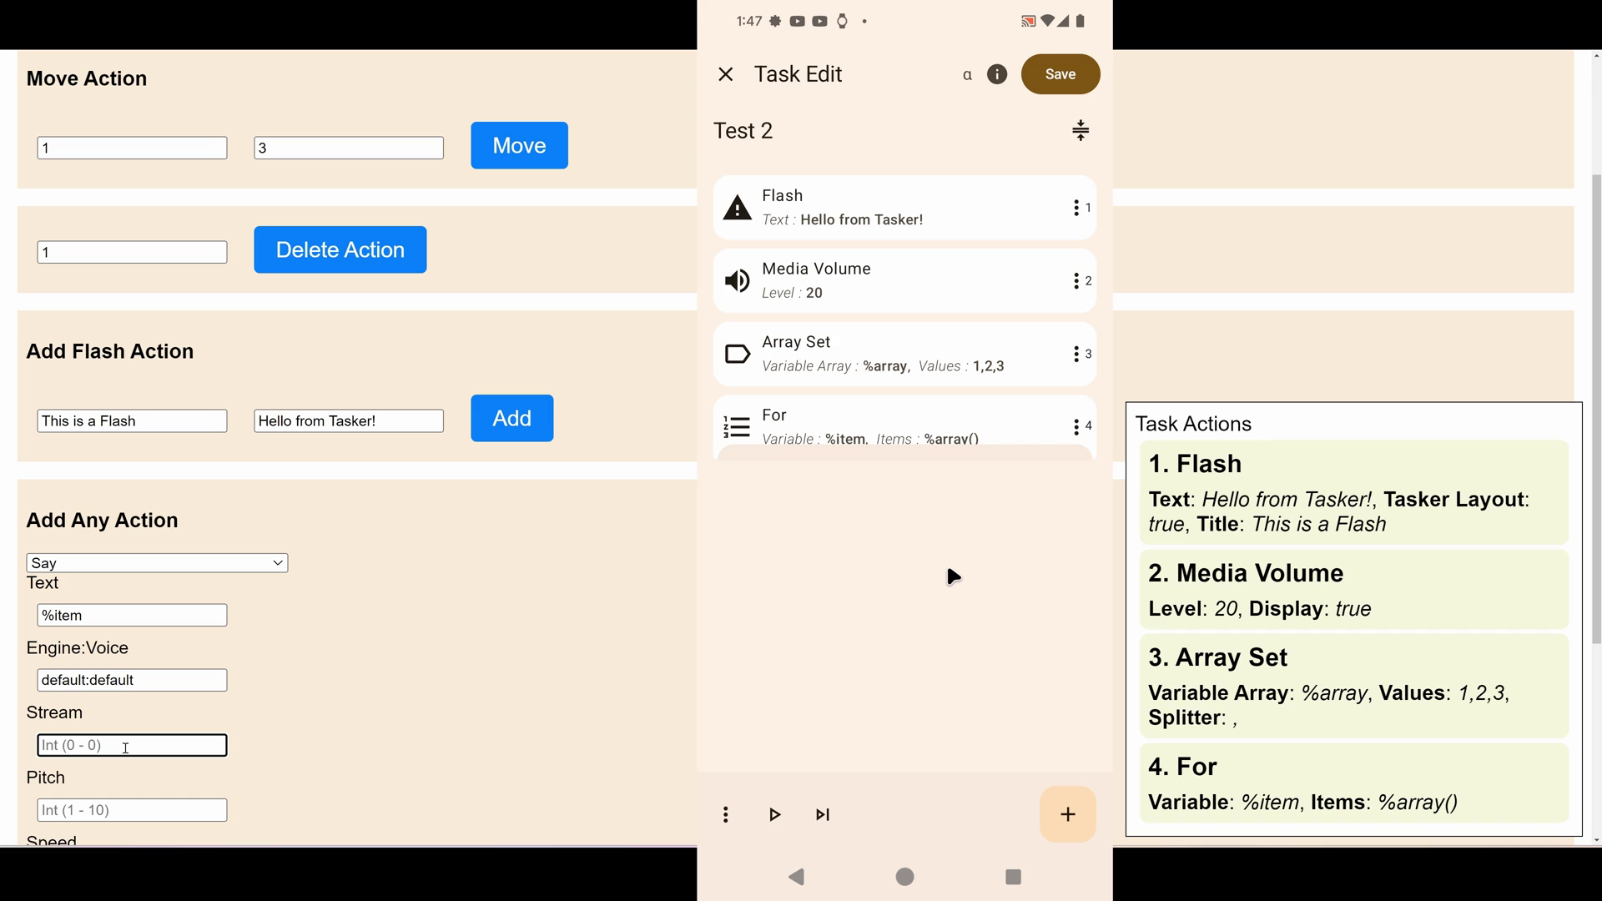
text(3)
scroll(167, 792, down, 1)
scroll(117, 700, down, 2)
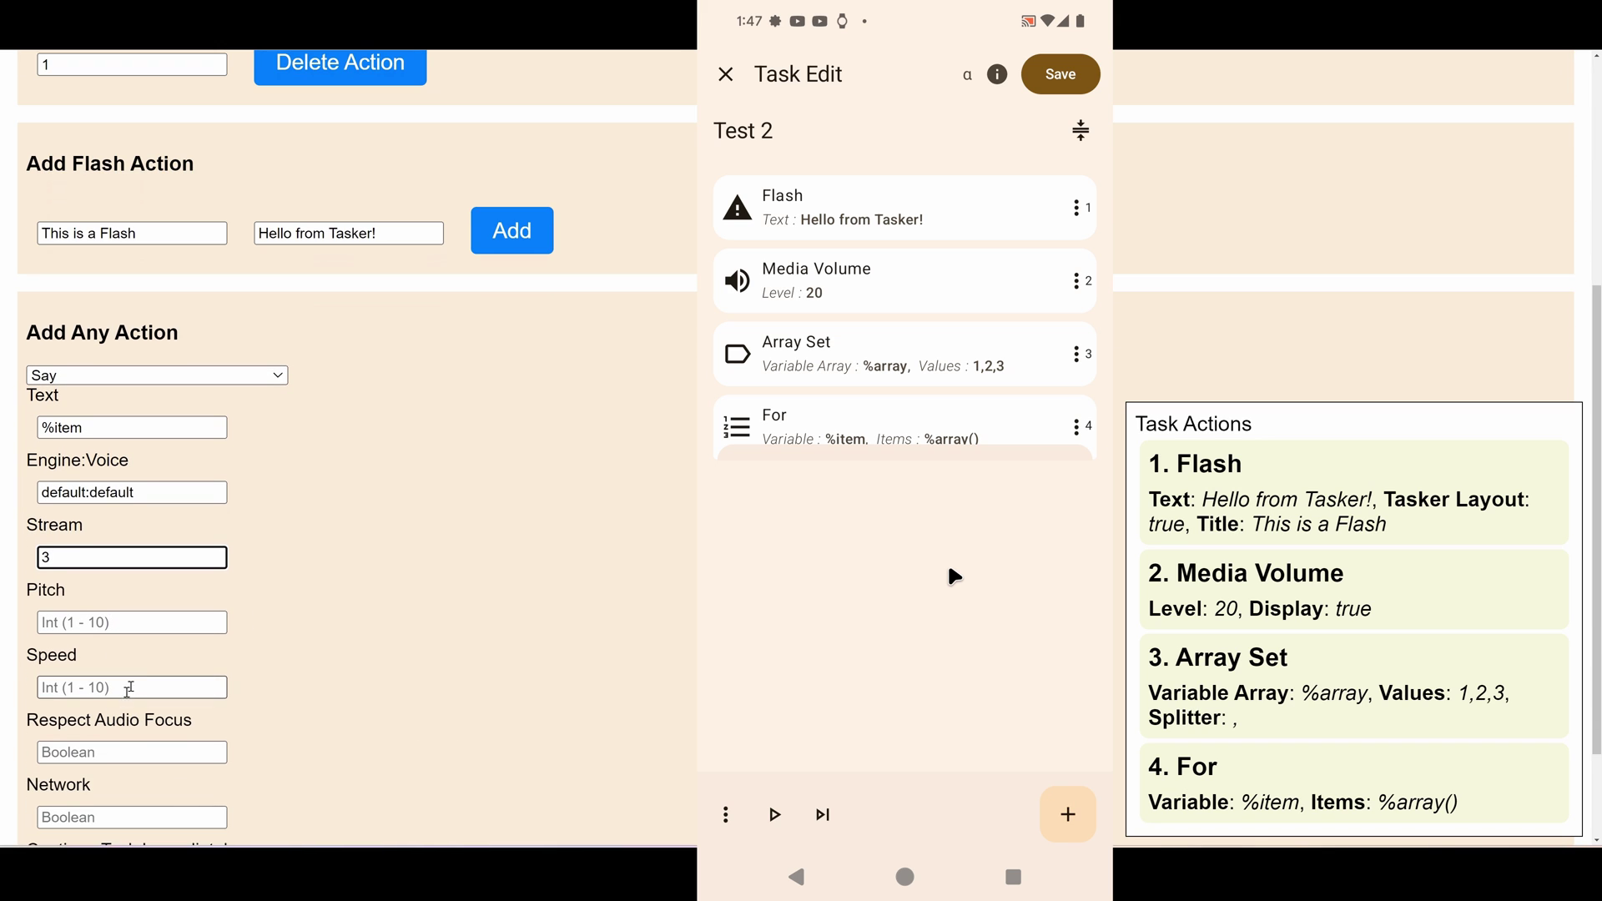
scroll(130, 689, up, 1)
click(286, 601)
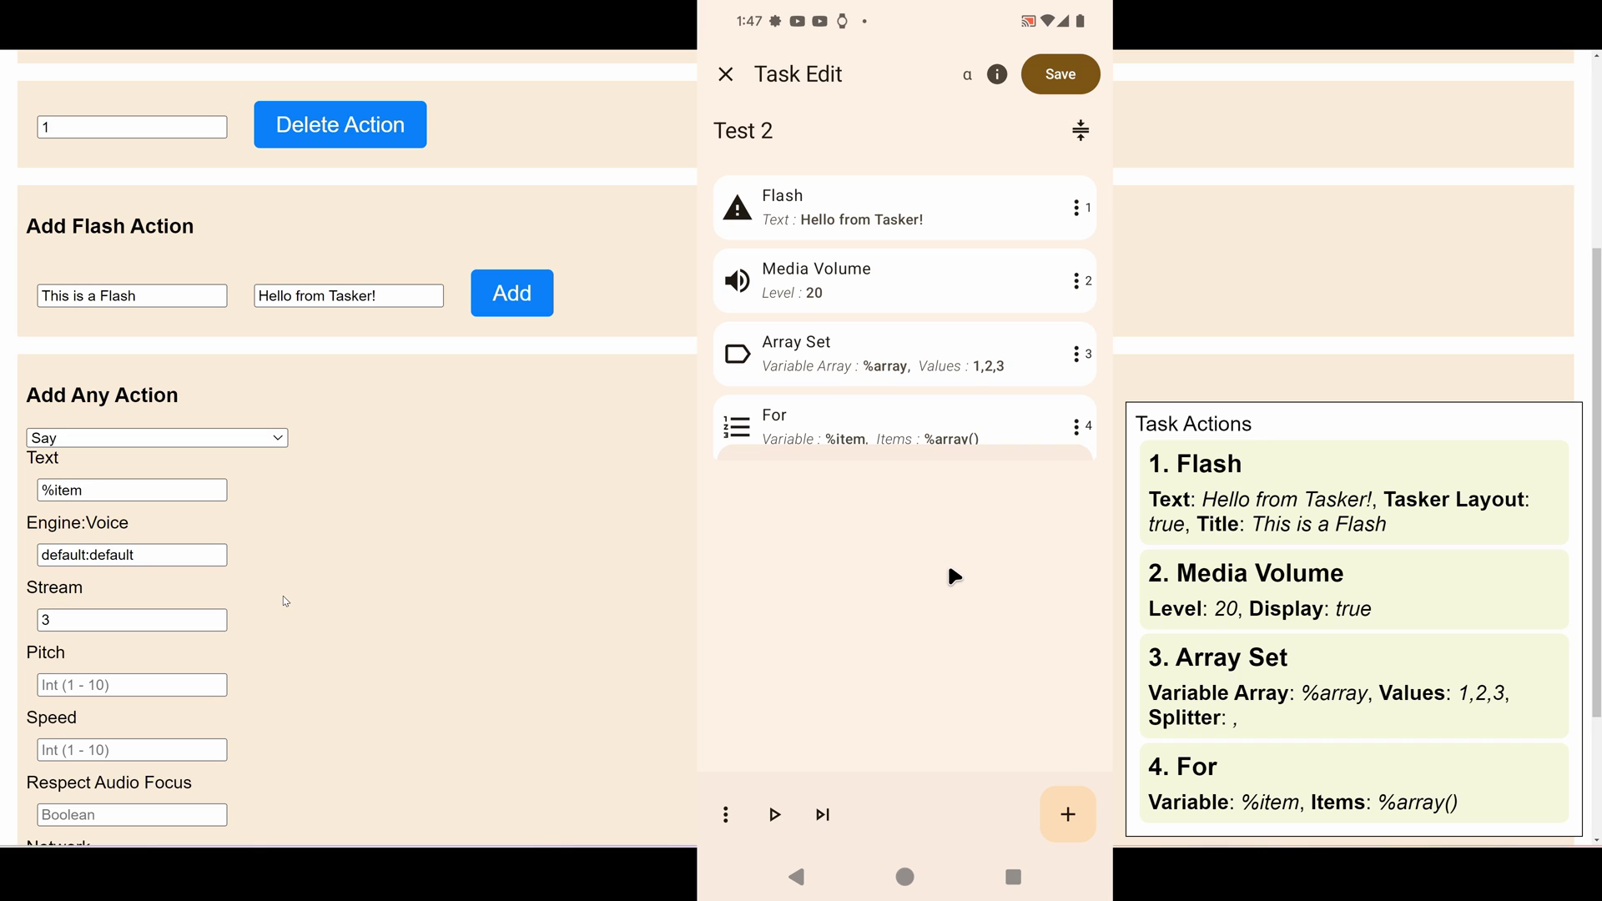
scroll(286, 601, down, 3)
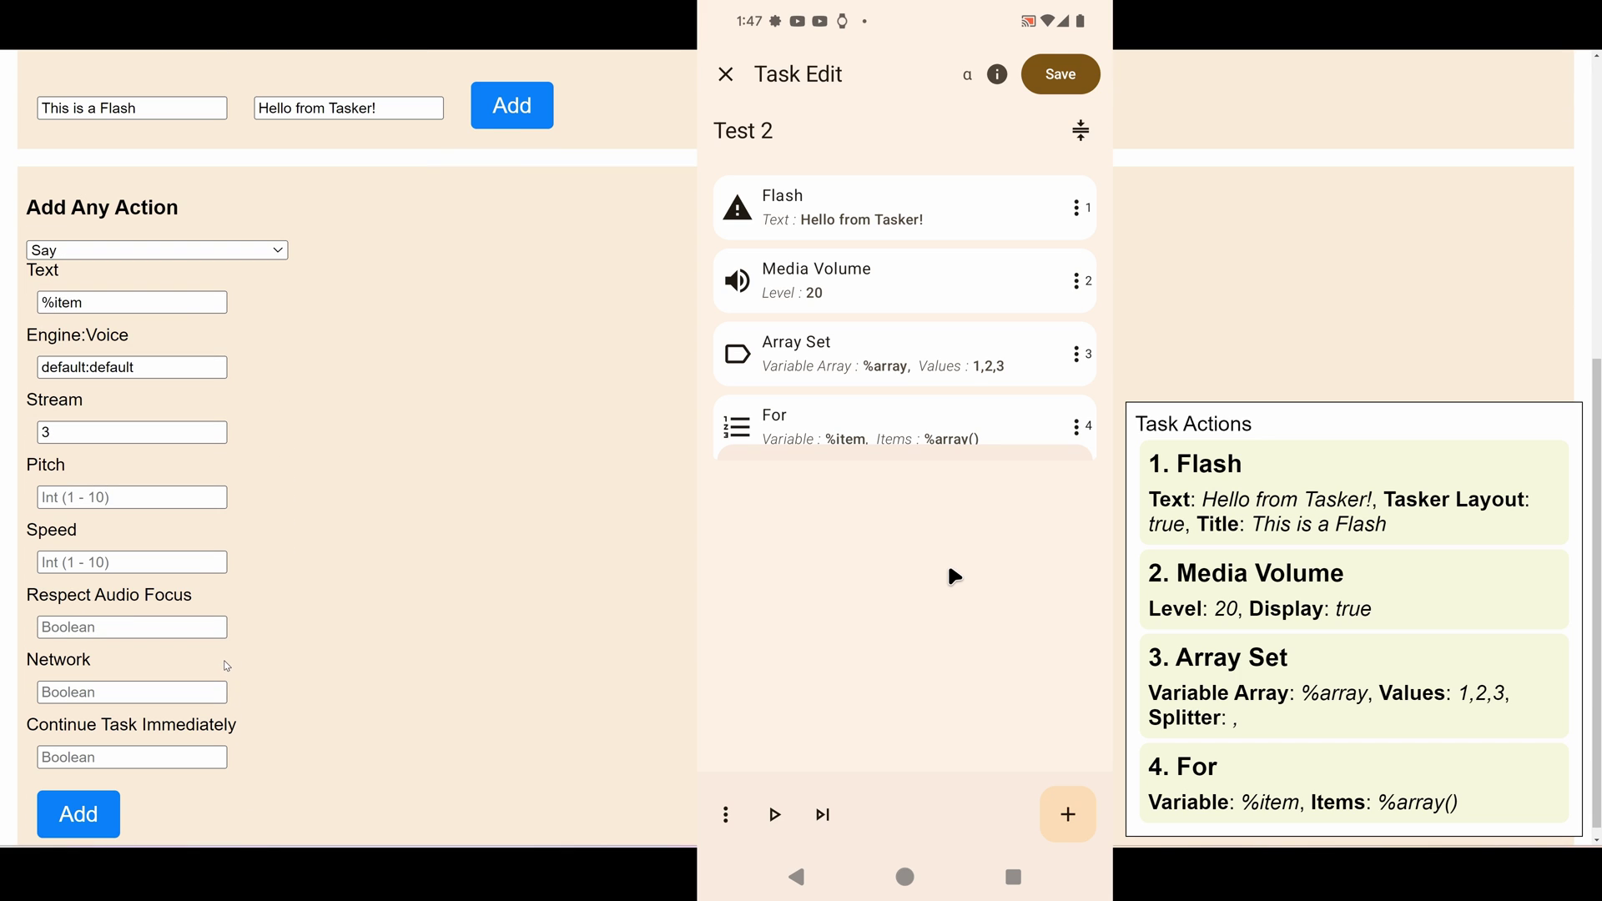
click(75, 817)
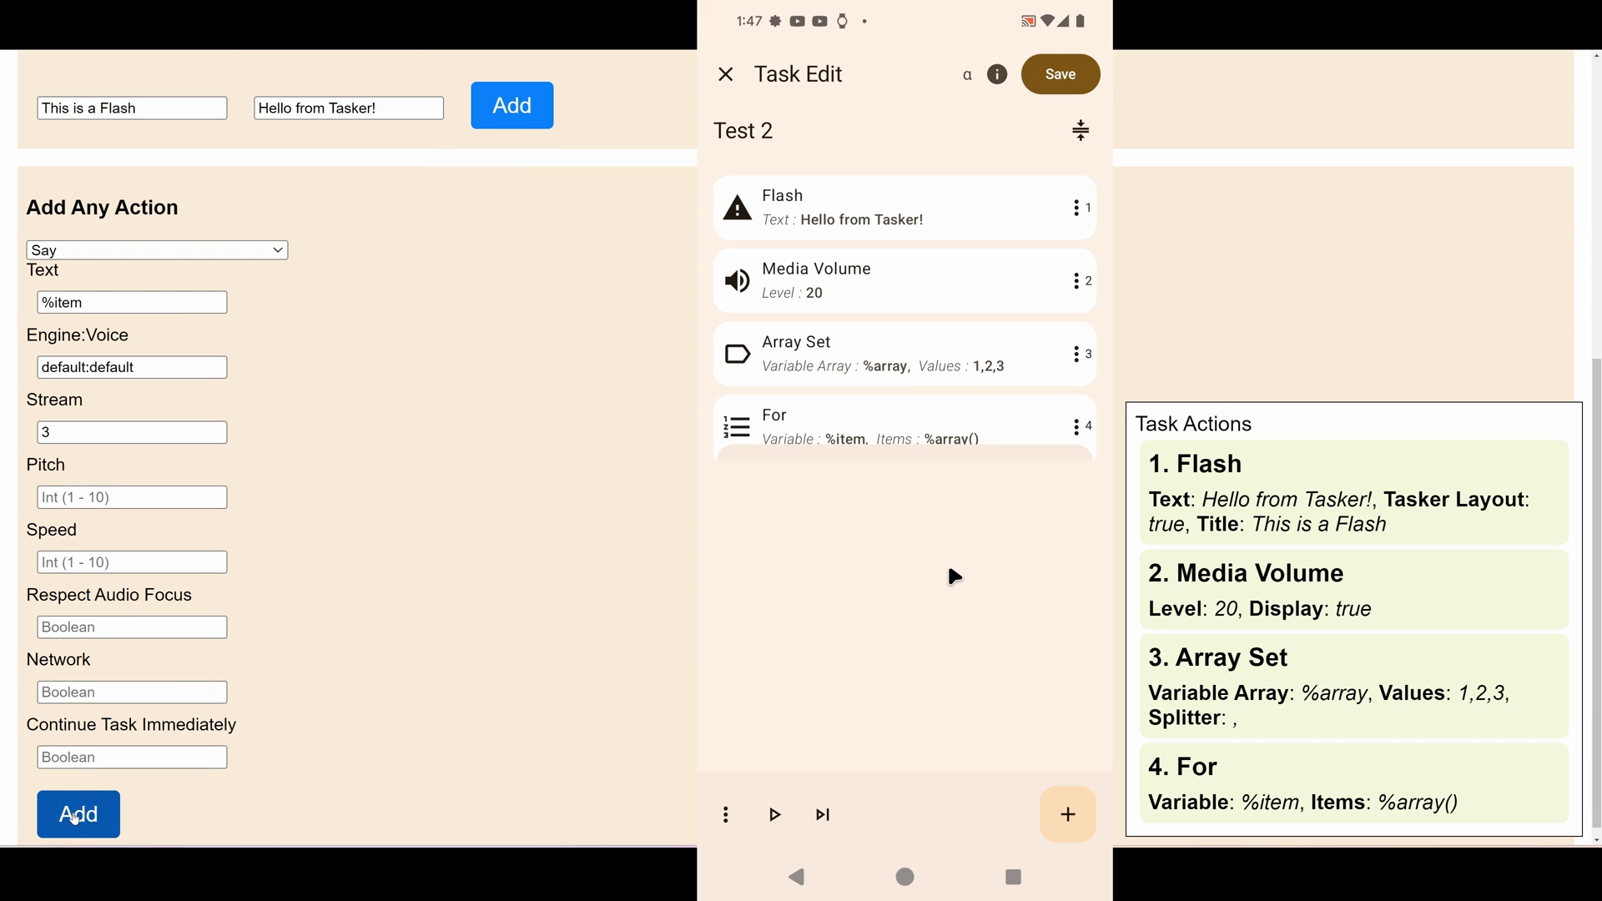
click(799, 495)
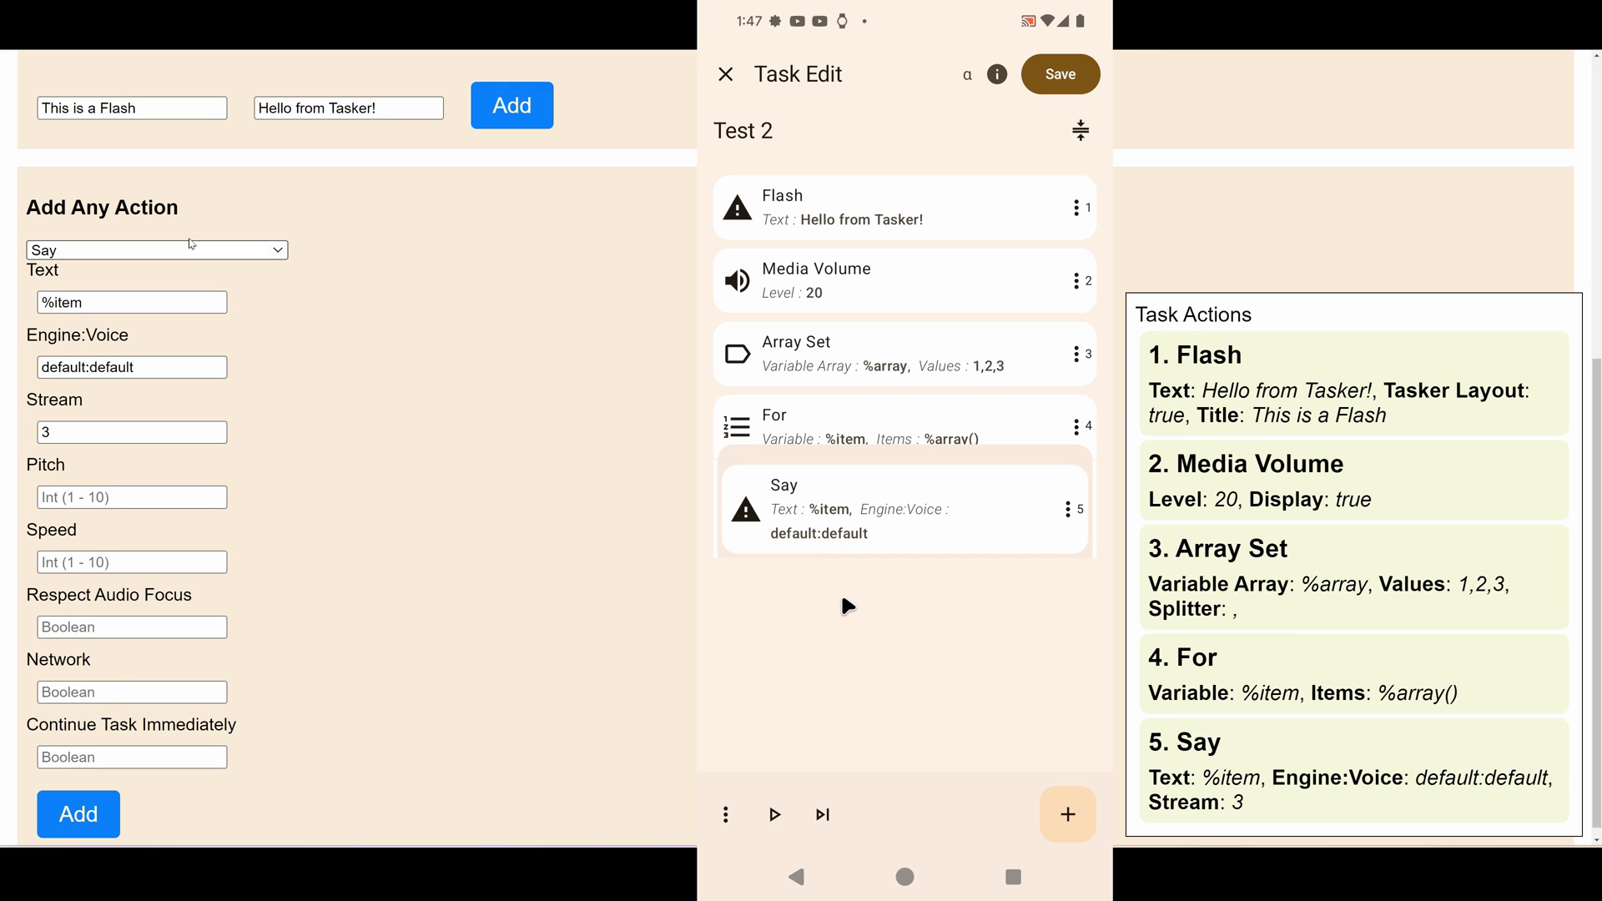
- Add an End For action after Say to close the loop
click(192, 244)
text(en)
key(Down)
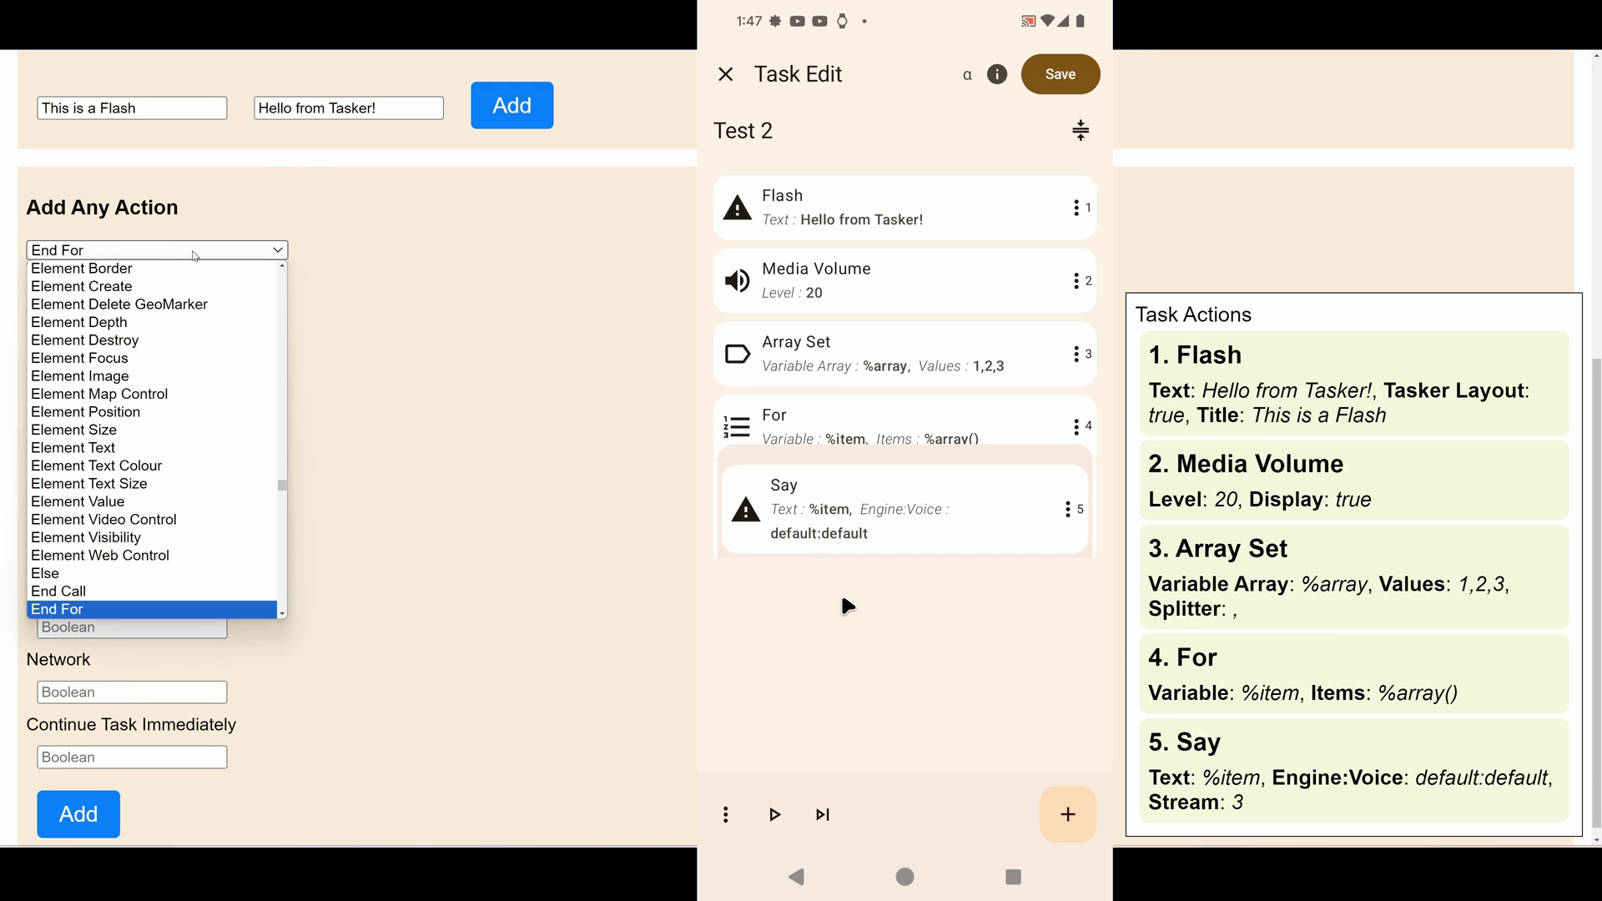
key(Return)
click(105, 799)
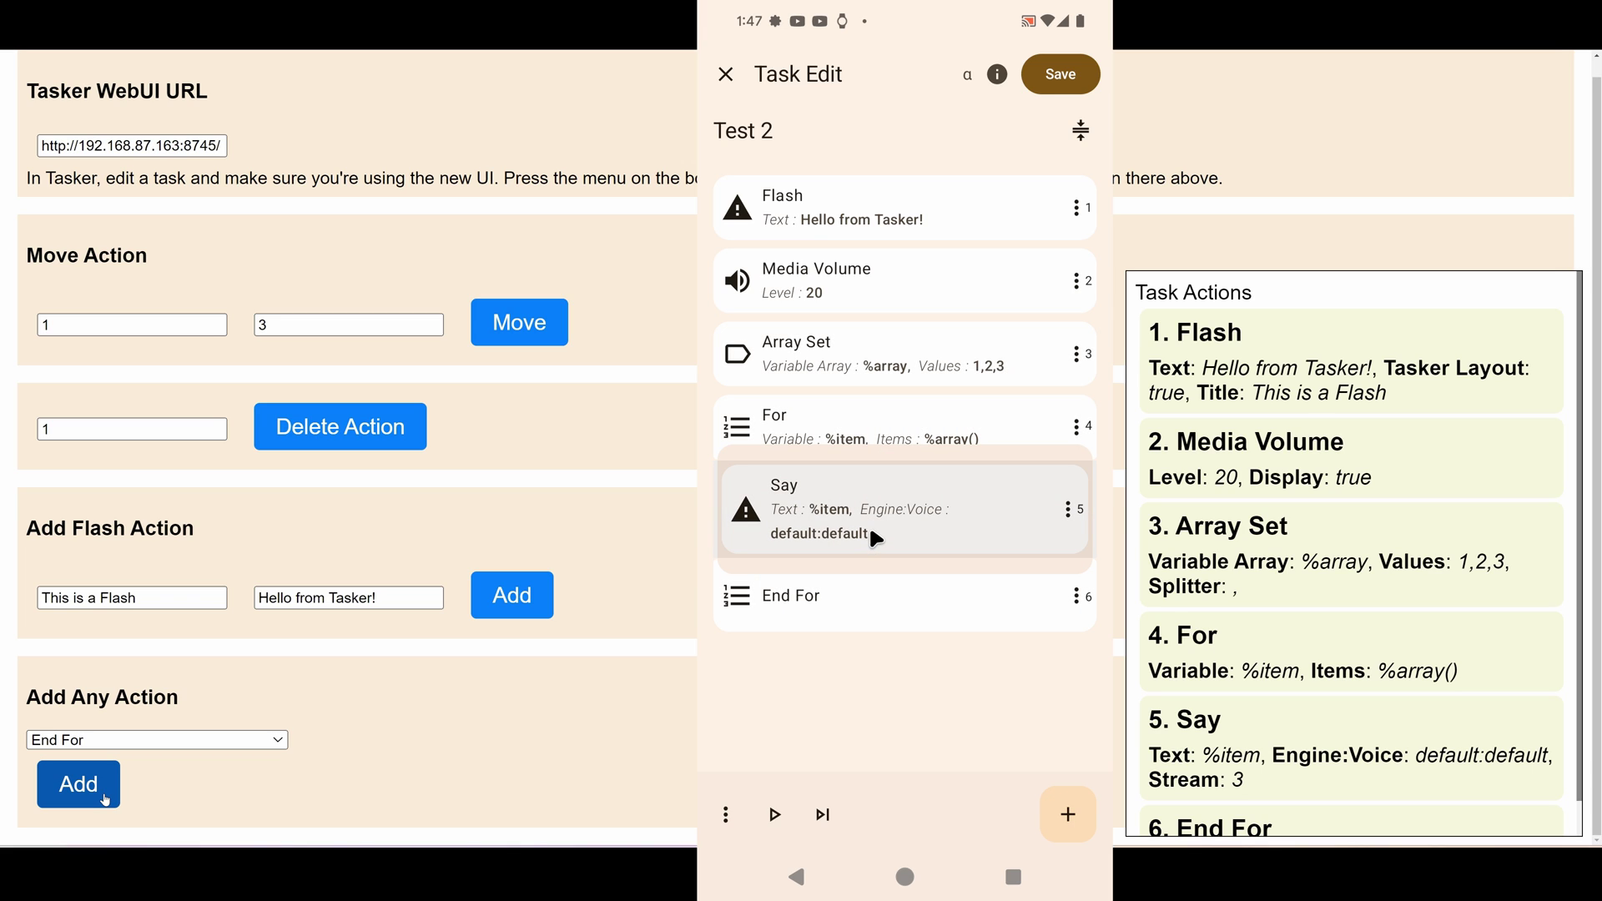
- Run Test 2, then review its six actions on the API page
click(781, 826)
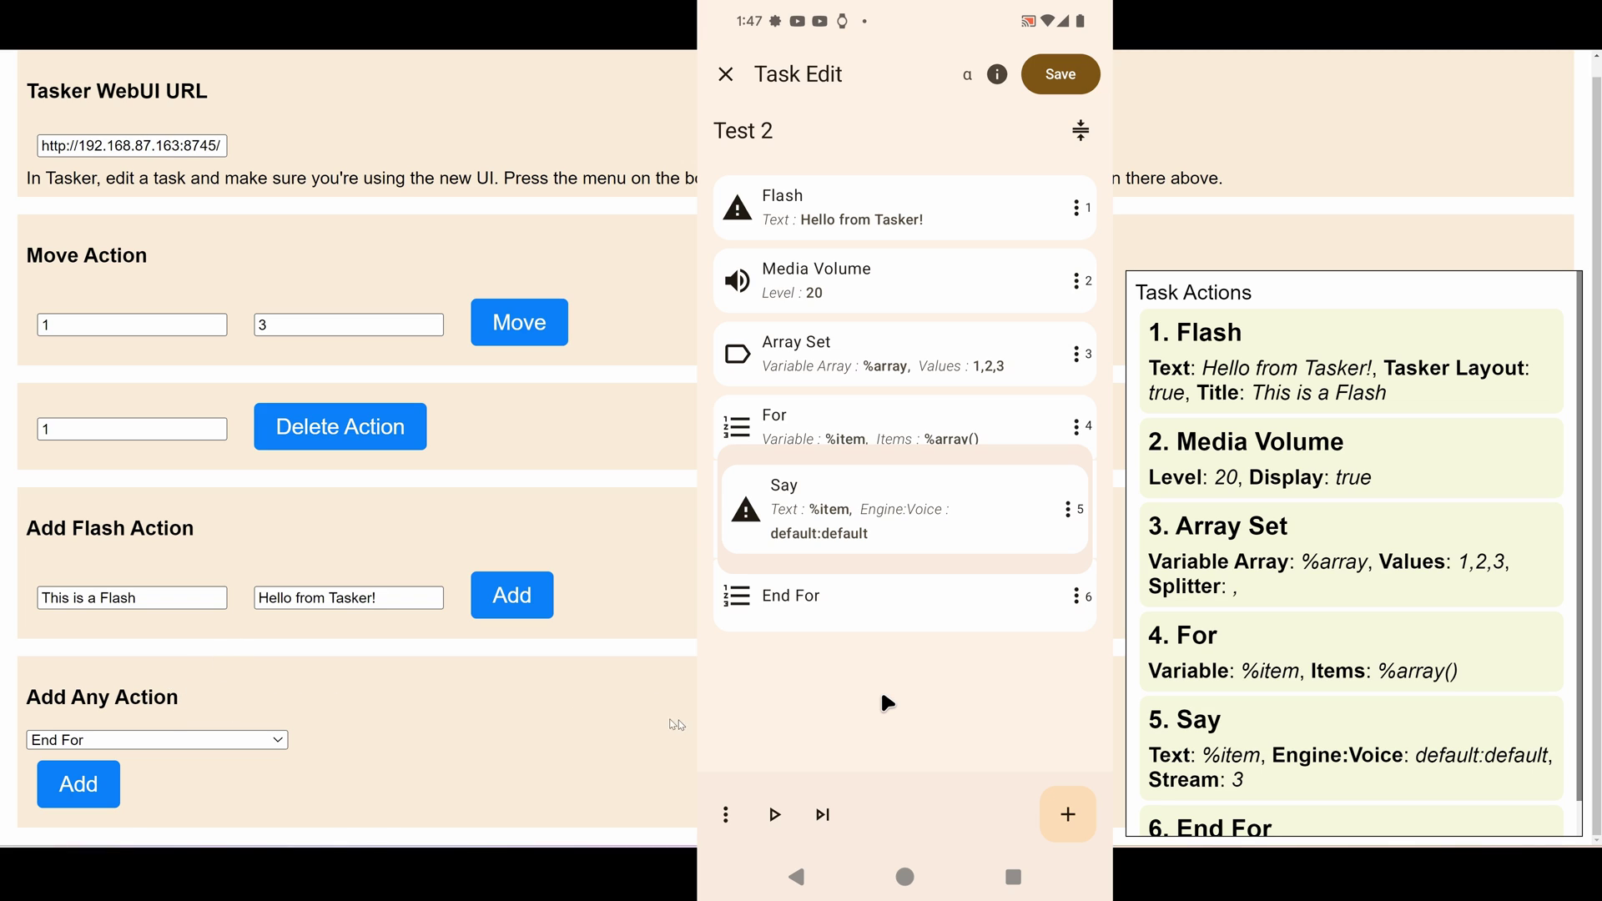
scroll(1213, 684, down, 1)
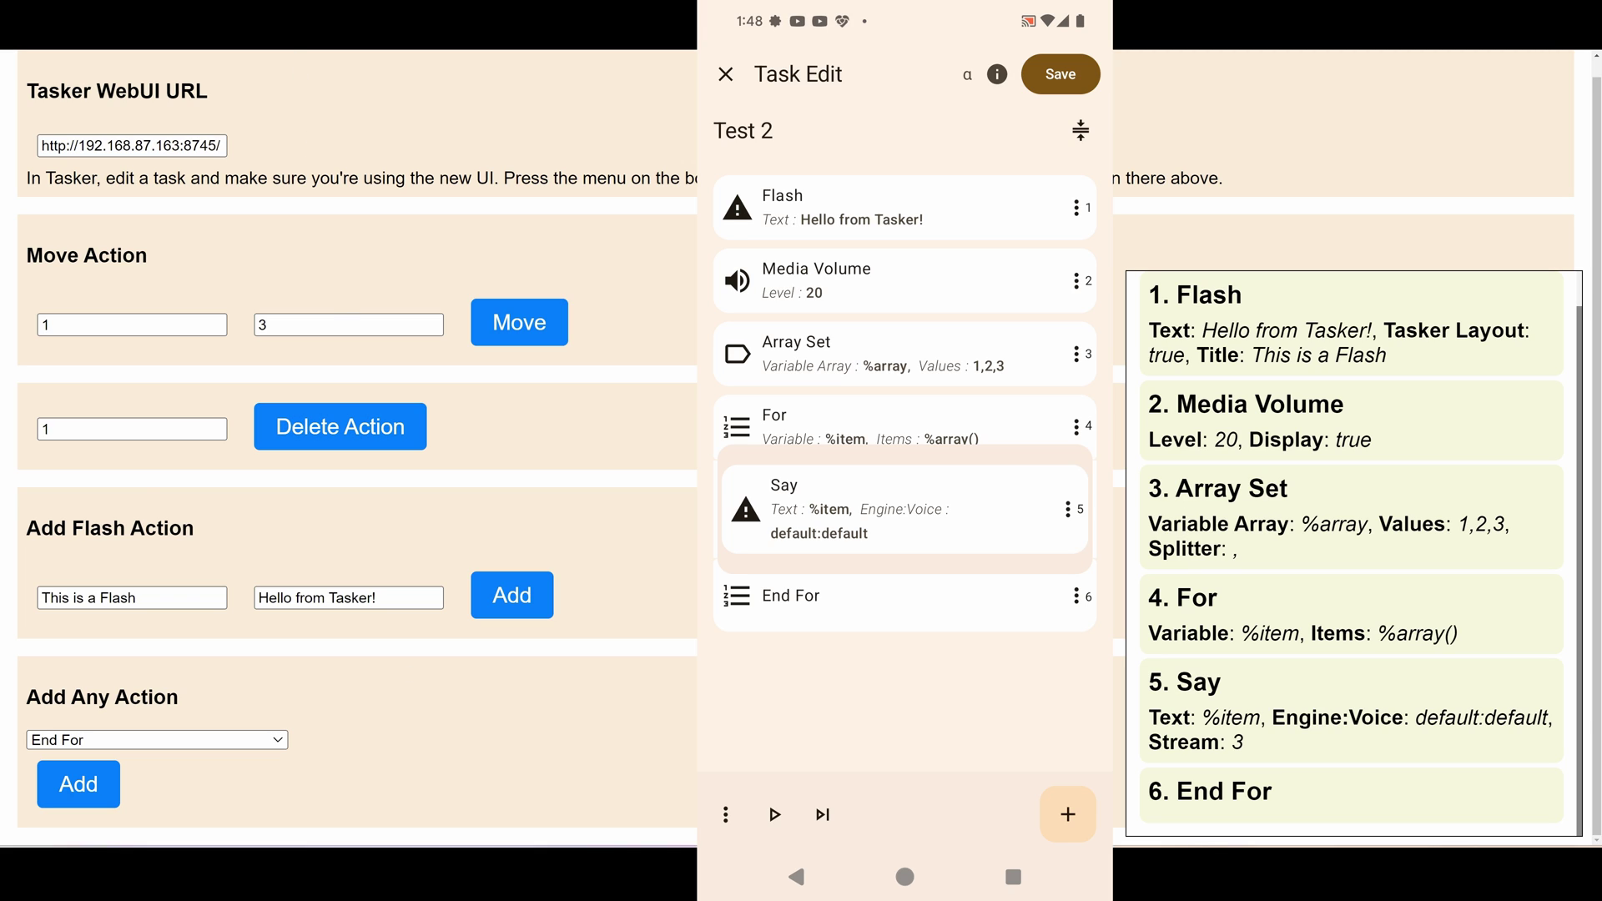
key(ctrl+Tab)
key(ctrl+Tab)
scroll(364, 684, up, 1)
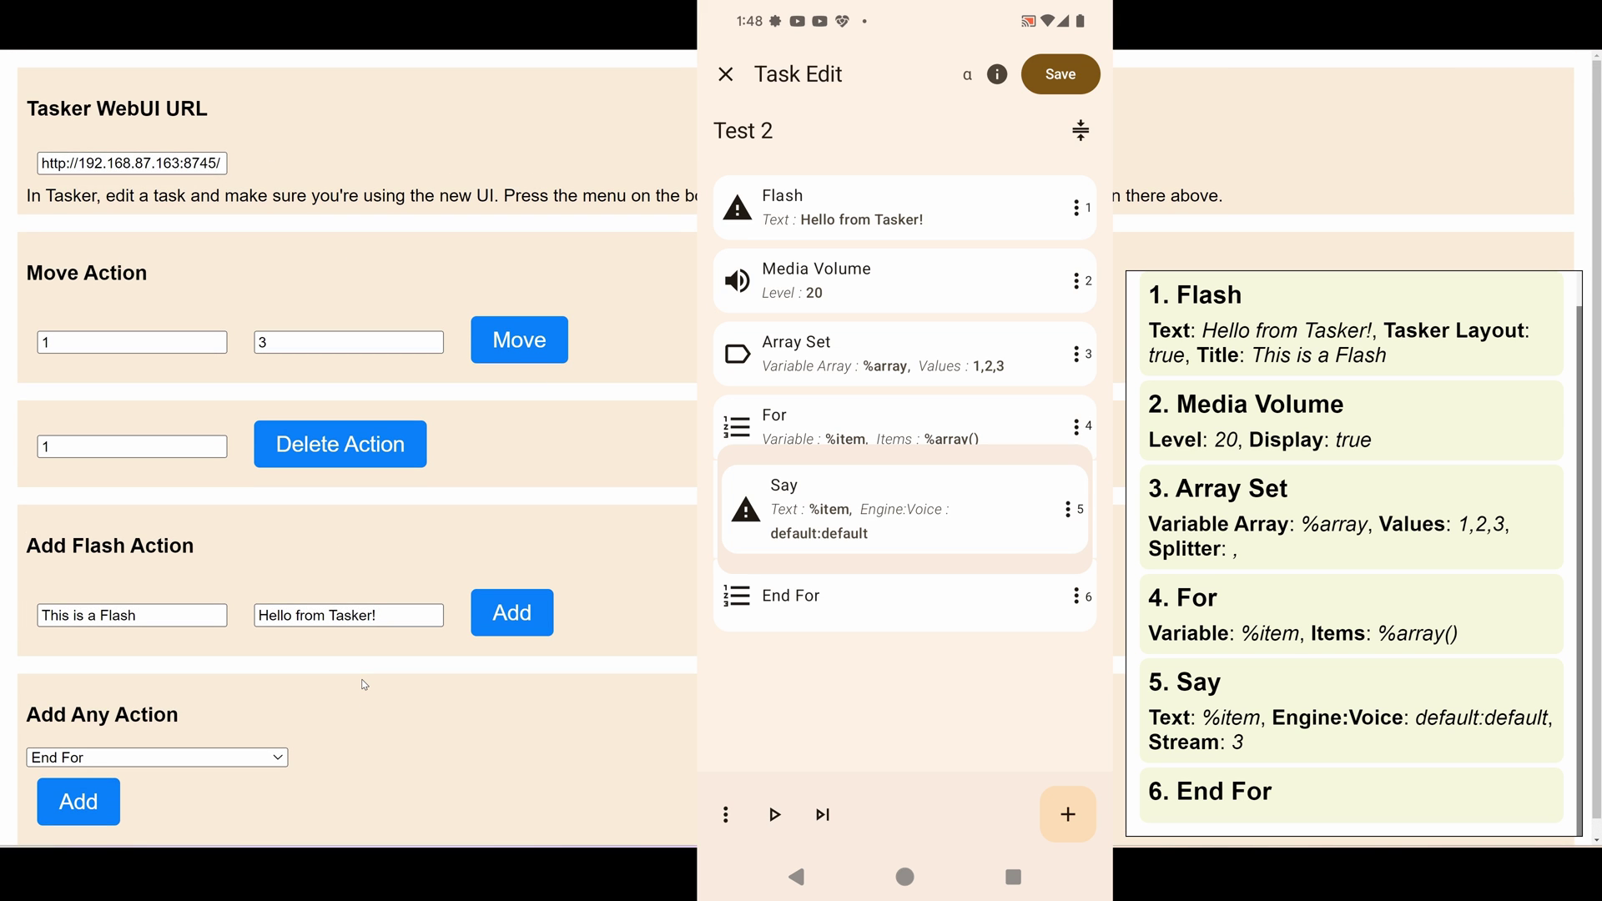
scroll(359, 689, down, 1)
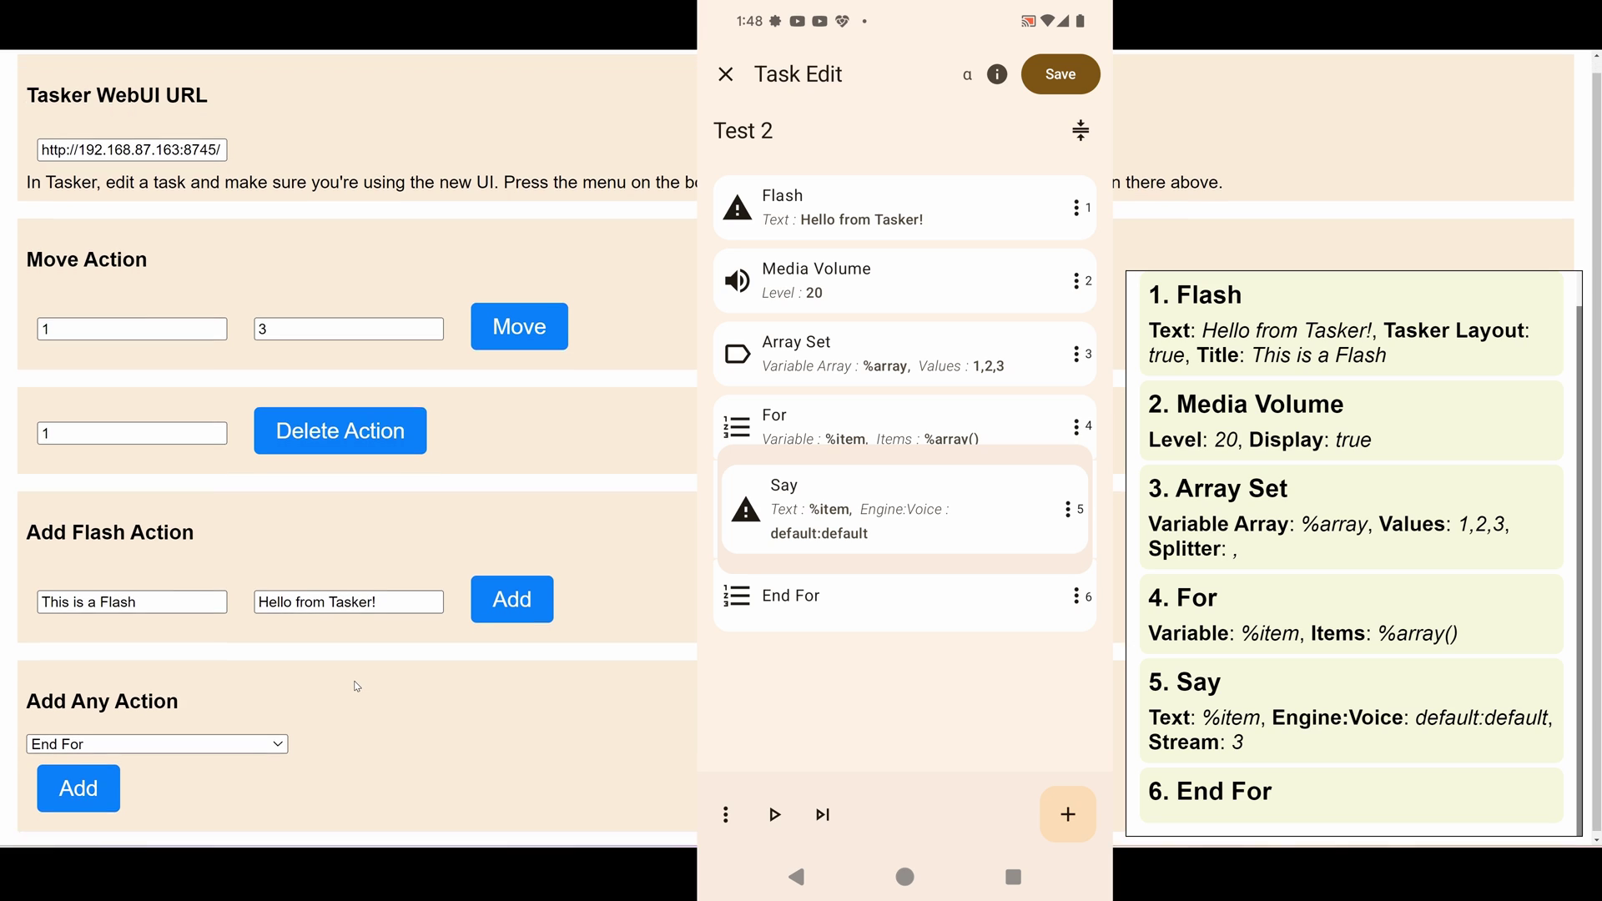